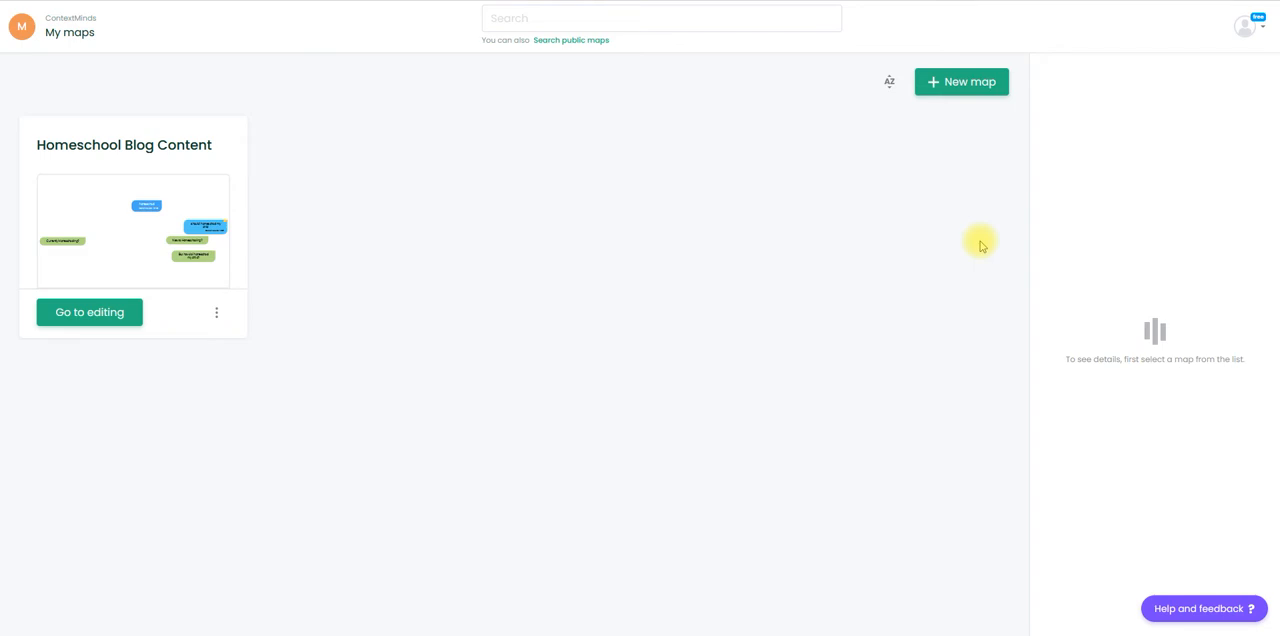
- Create a new private map named "Best pets for kids"
click(961, 85)
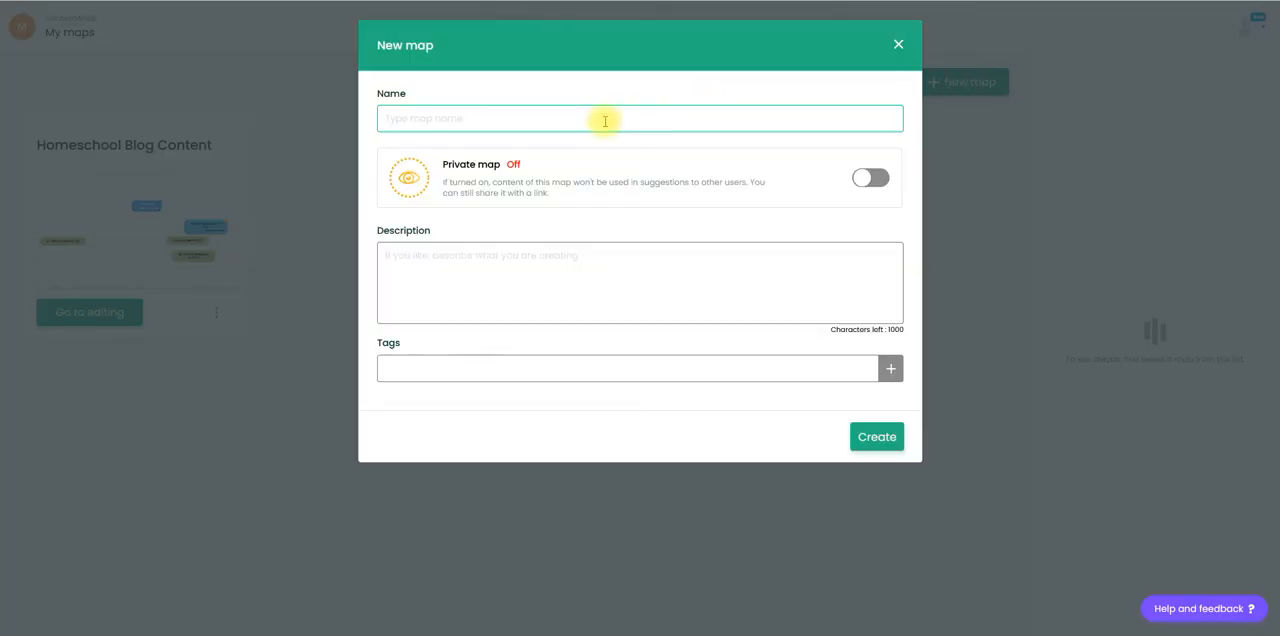
text(Best pets for kids)
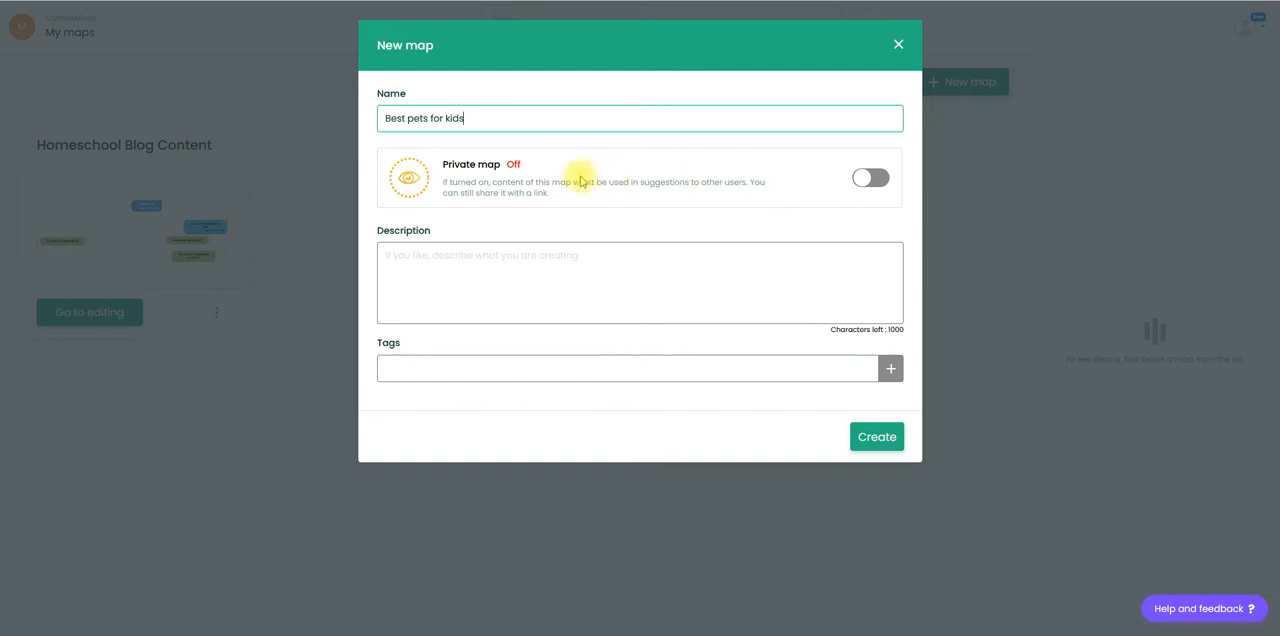
click(876, 180)
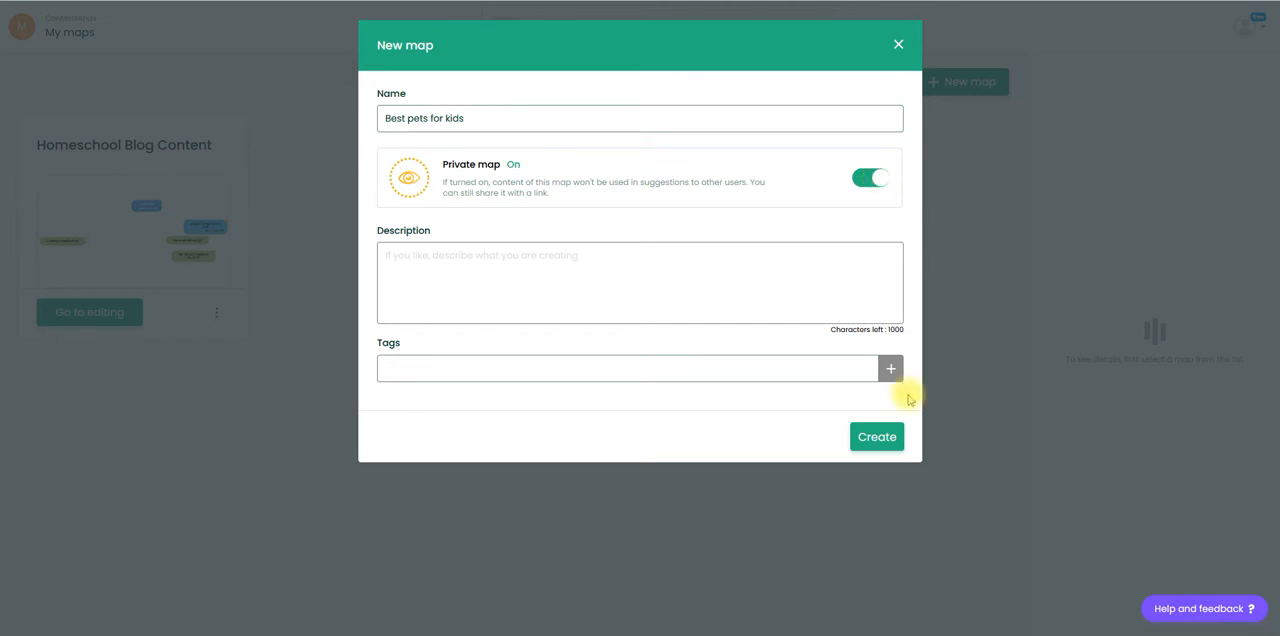
click(878, 439)
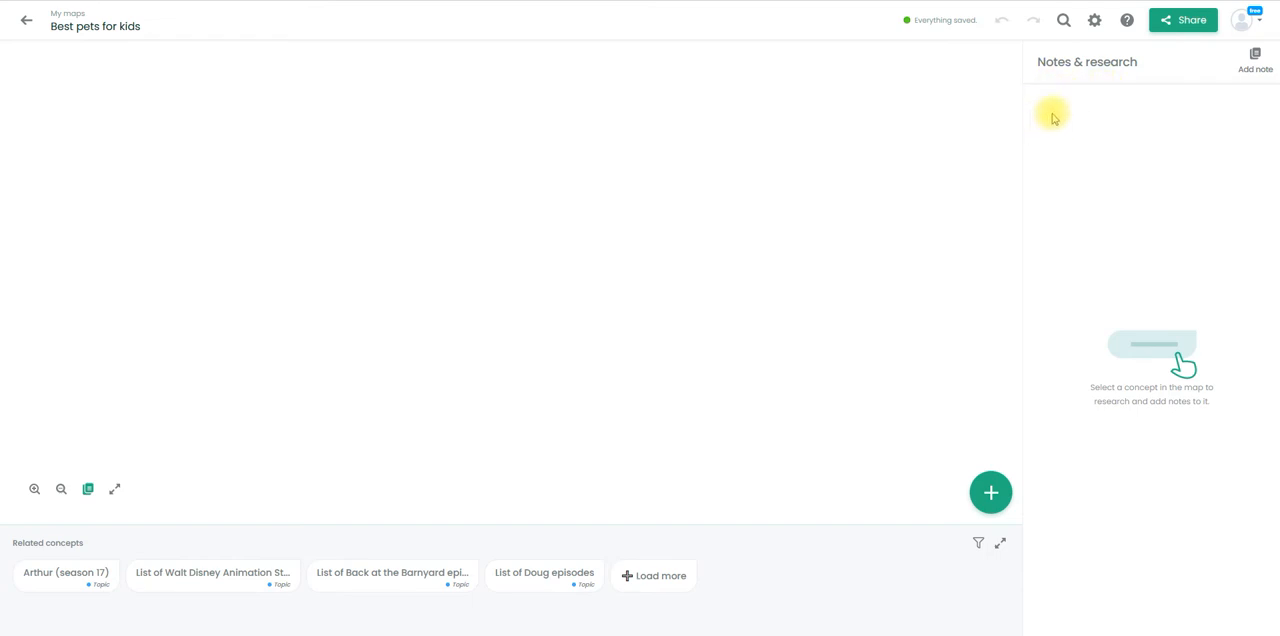
- Enter "best pets for kids" as the name of a new concept and try to load more suggestions for it
mouse_move(993, 494)
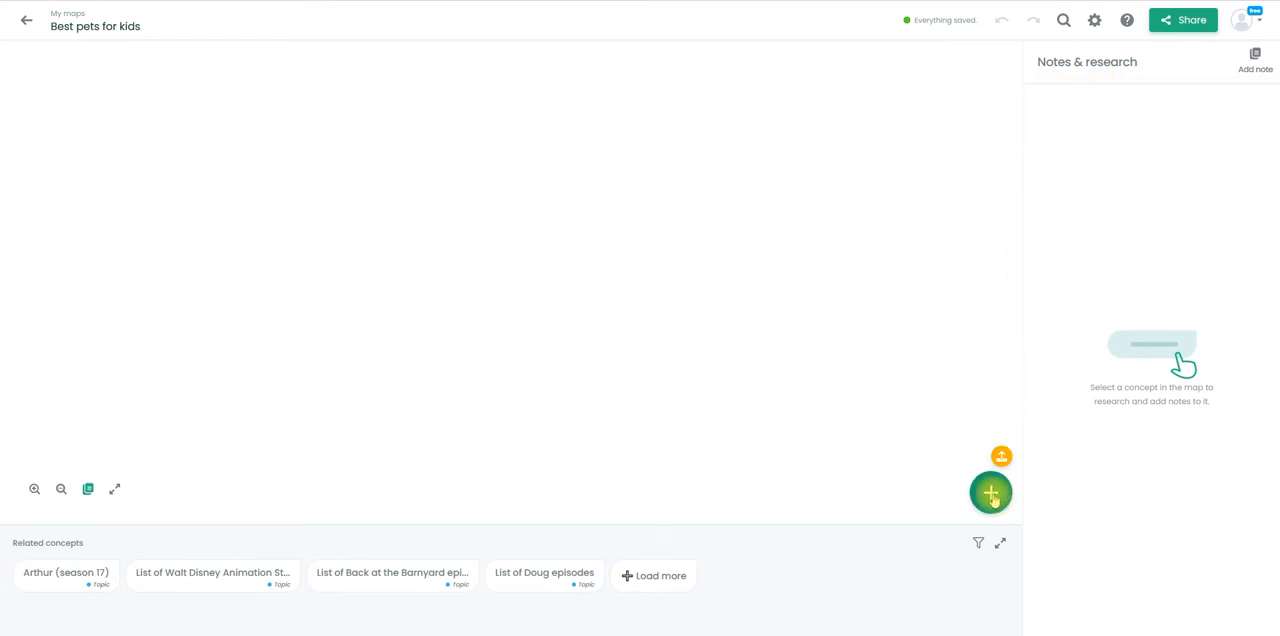
click(993, 495)
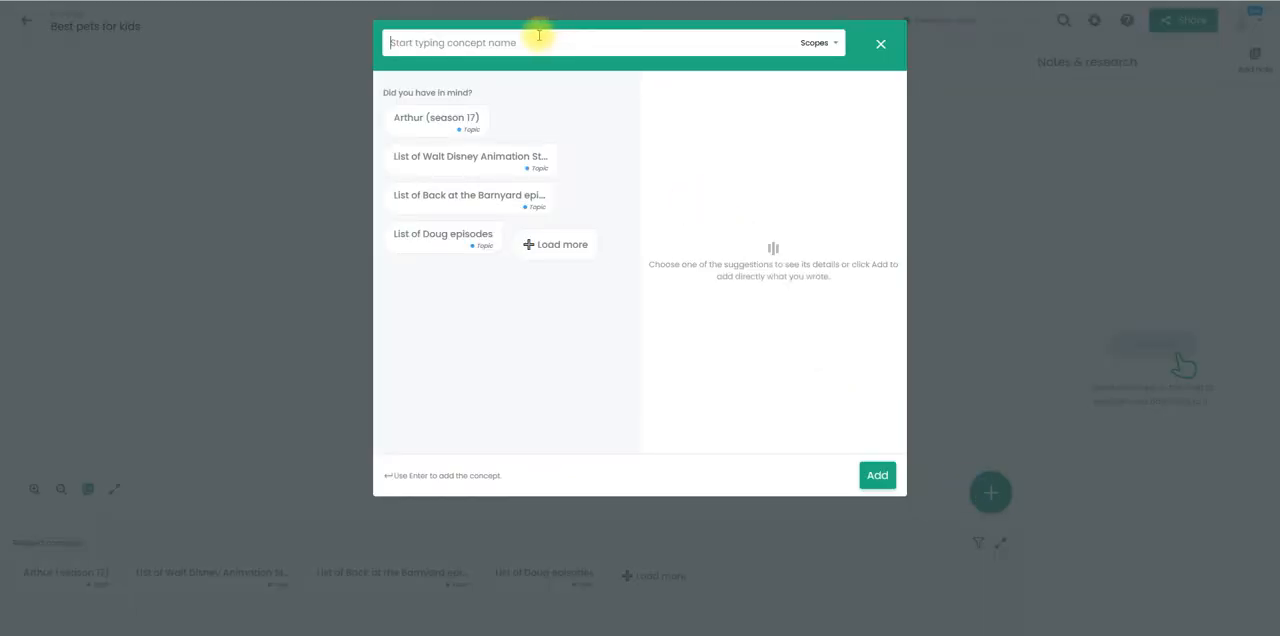
text(best)
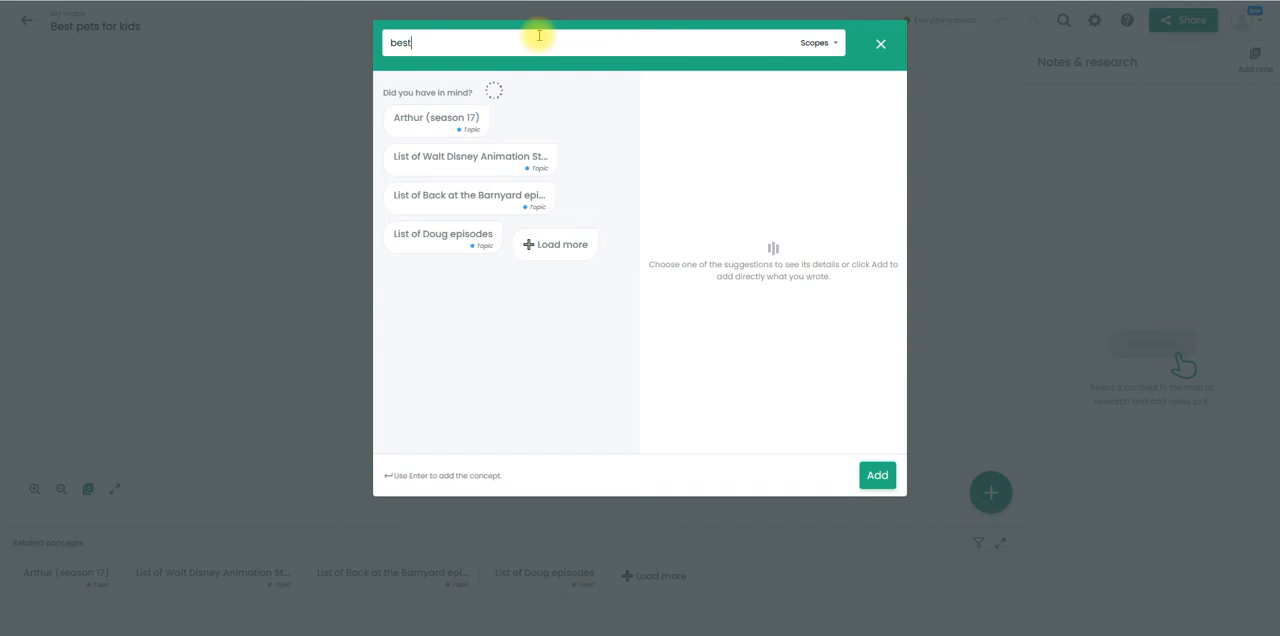
text( pets for kids)
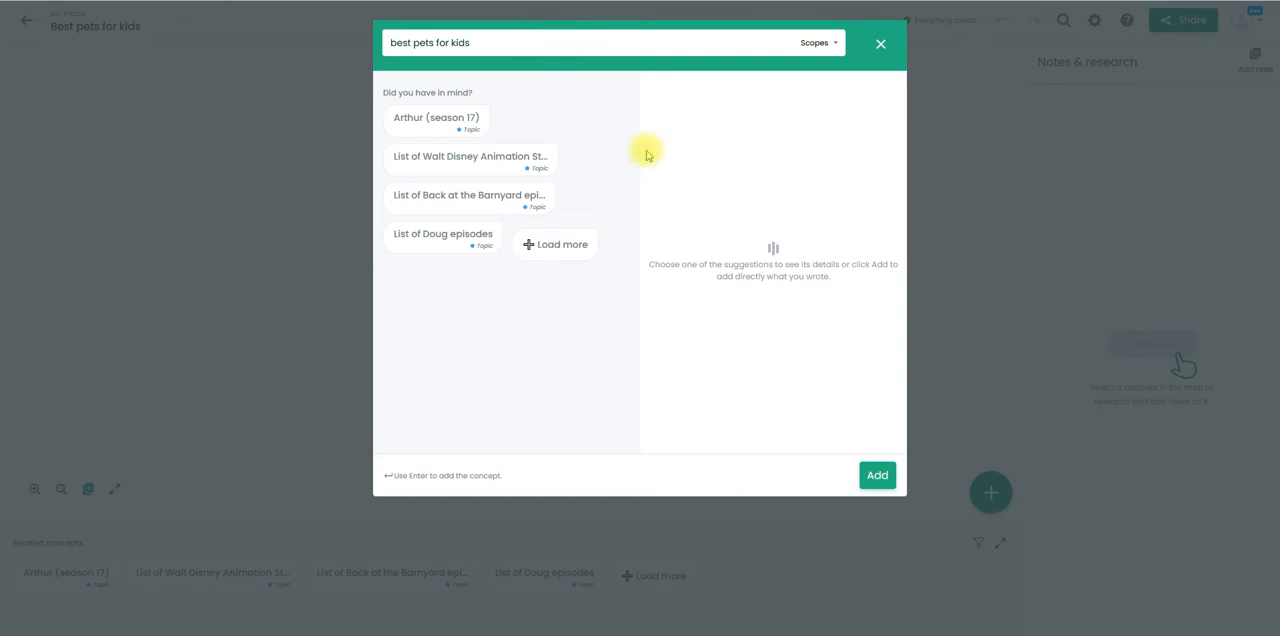
click(573, 243)
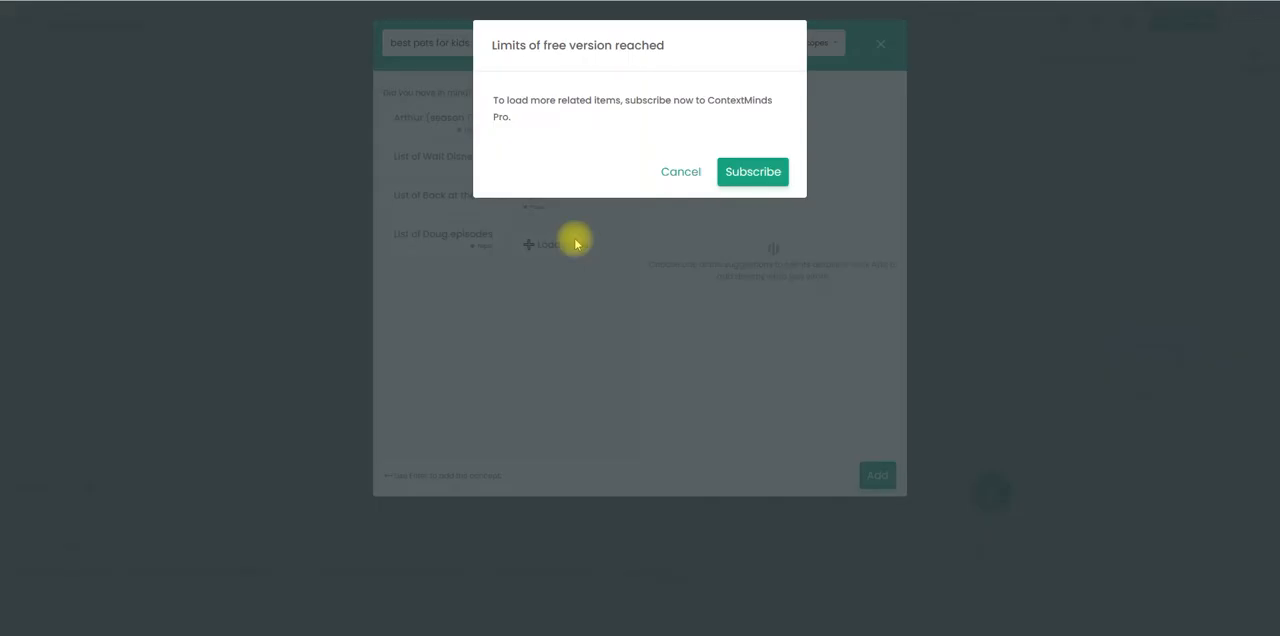
click(698, 176)
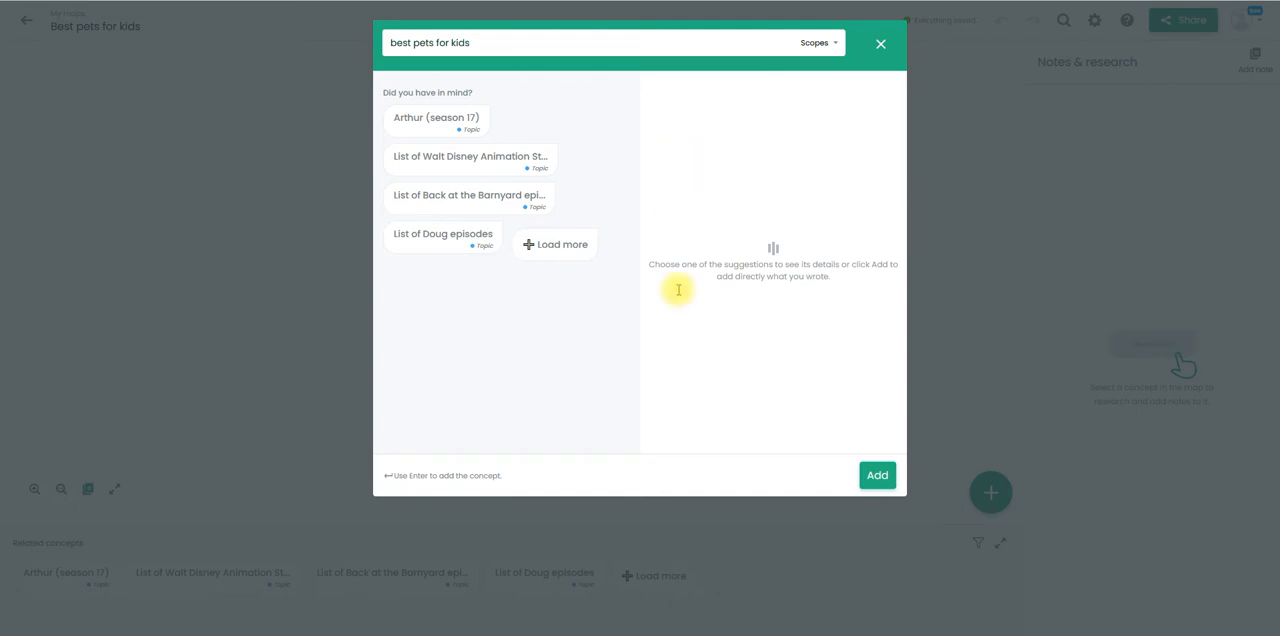
- Exclude the Personal scope from the suggestions and add the "best pets for kids" concept to the map
click(825, 45)
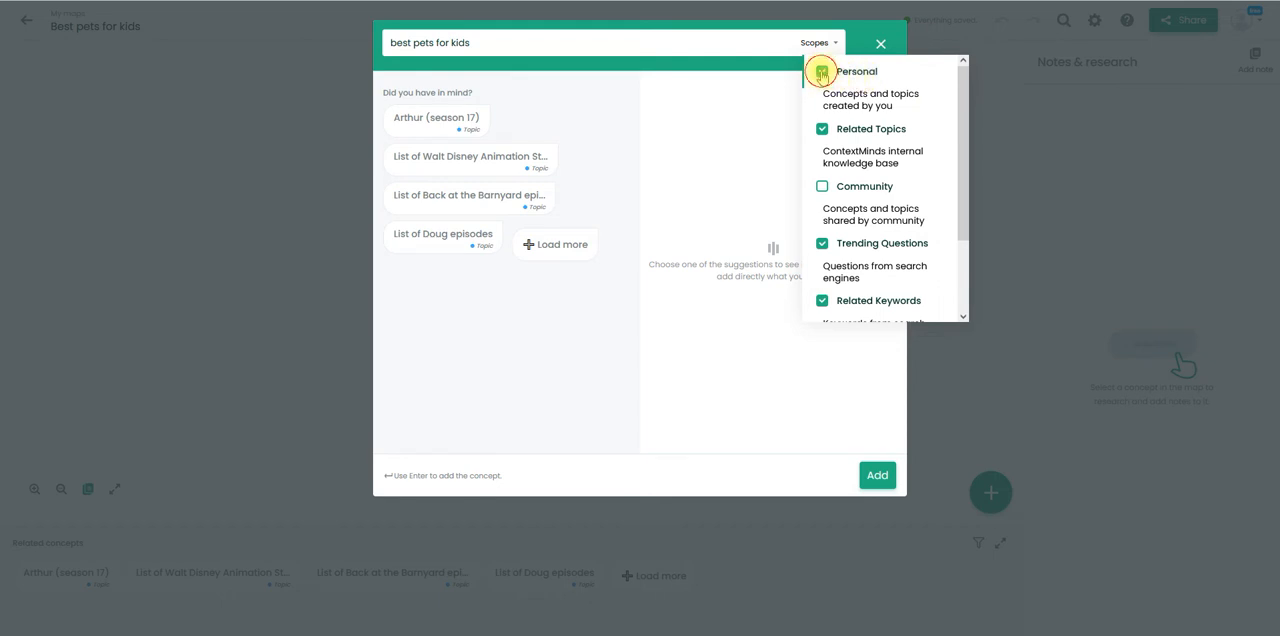
click(822, 73)
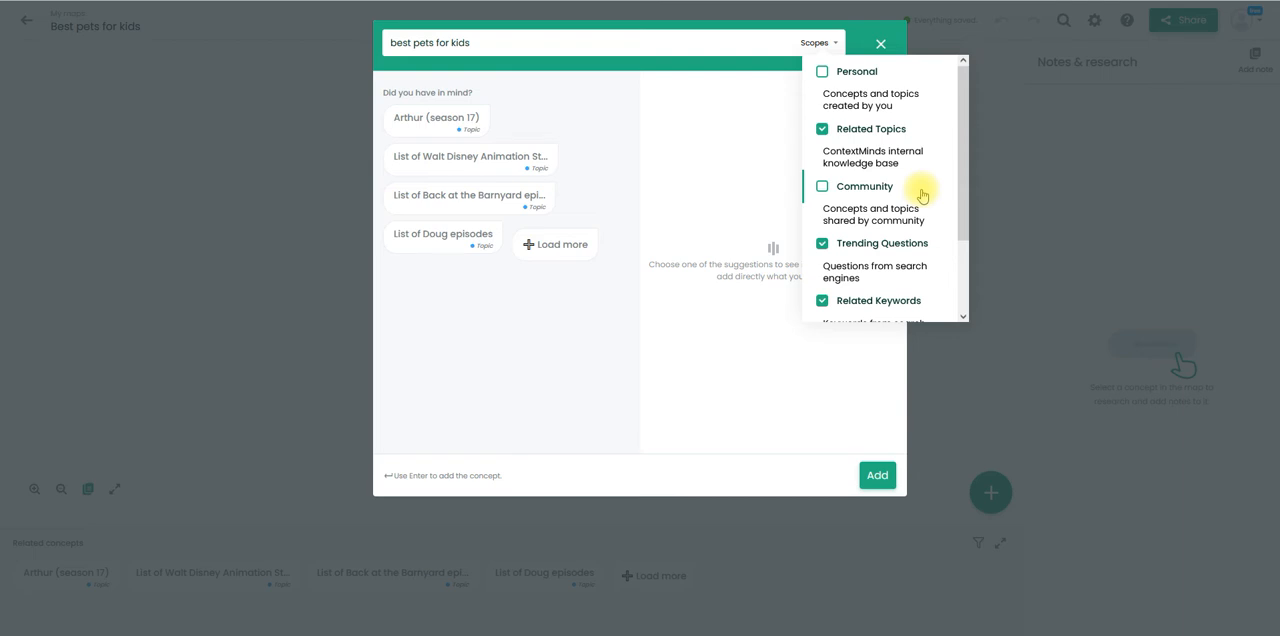
click(963, 317)
click(964, 318)
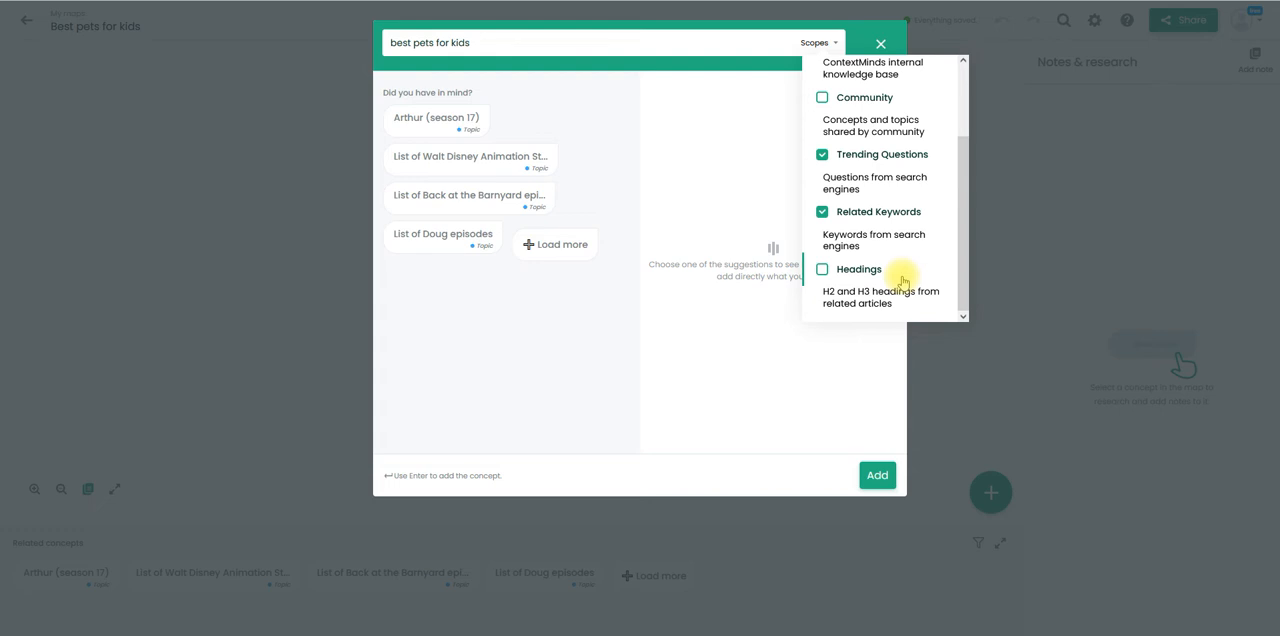
scroll(965, 120, up, 2)
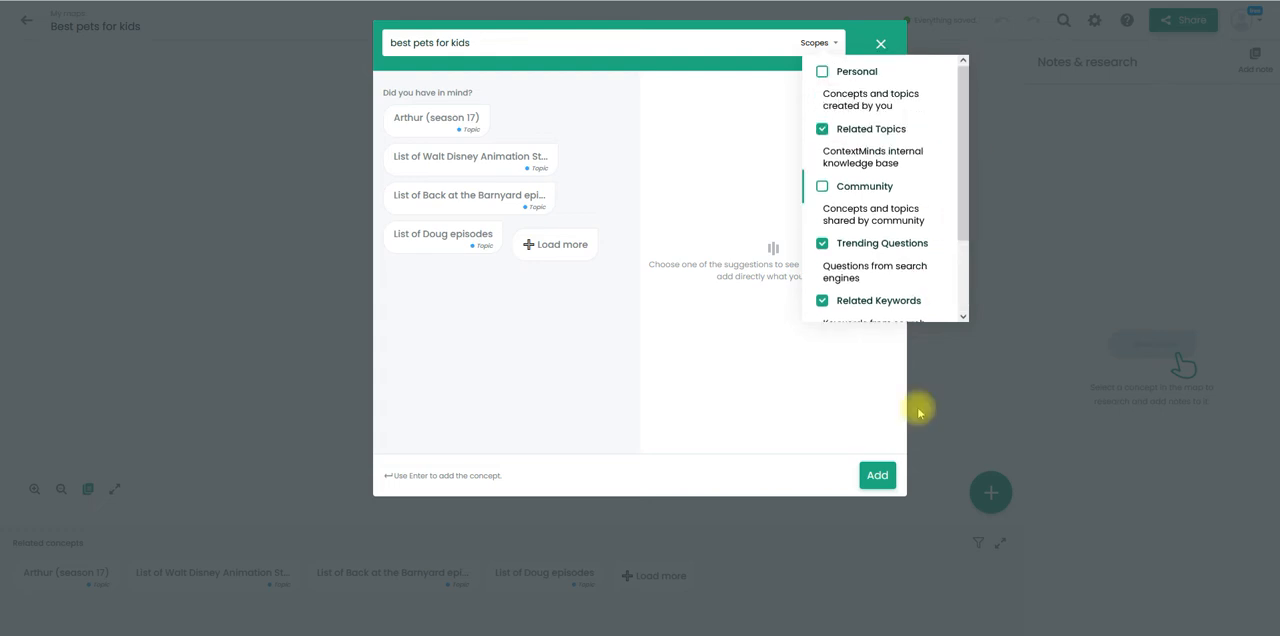
click(878, 477)
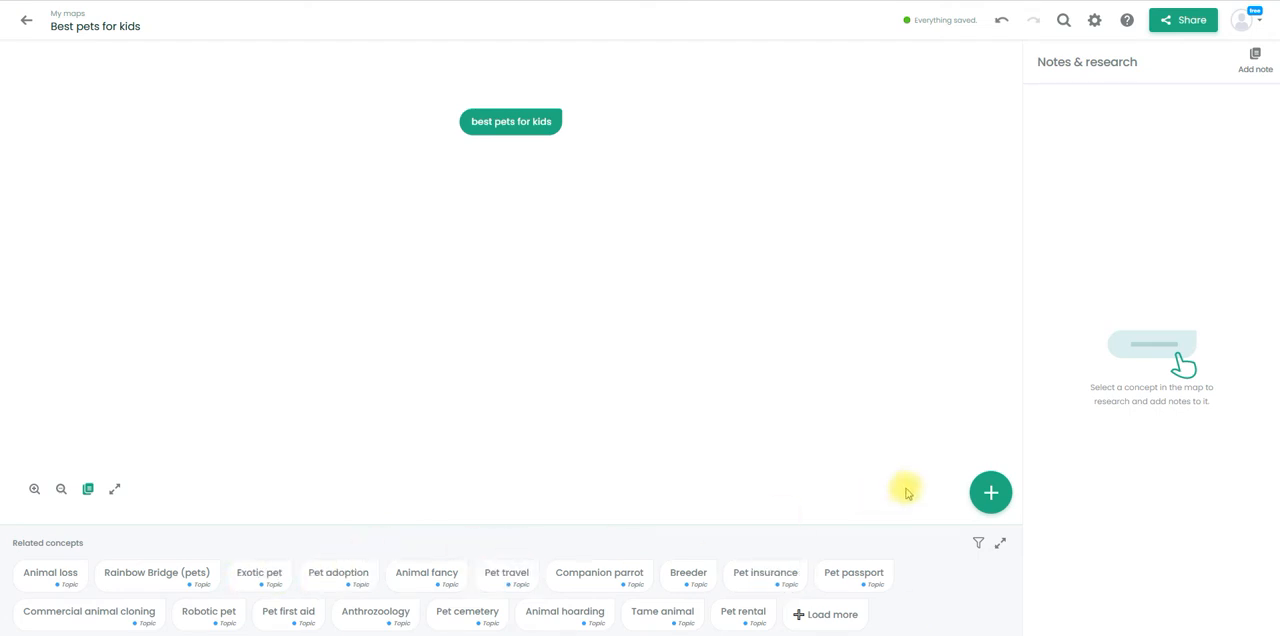
- Expand the related concepts and, from Exotic pet, pin the PetHelpful and The Spruce Pets articles to the map's notes
click(999, 545)
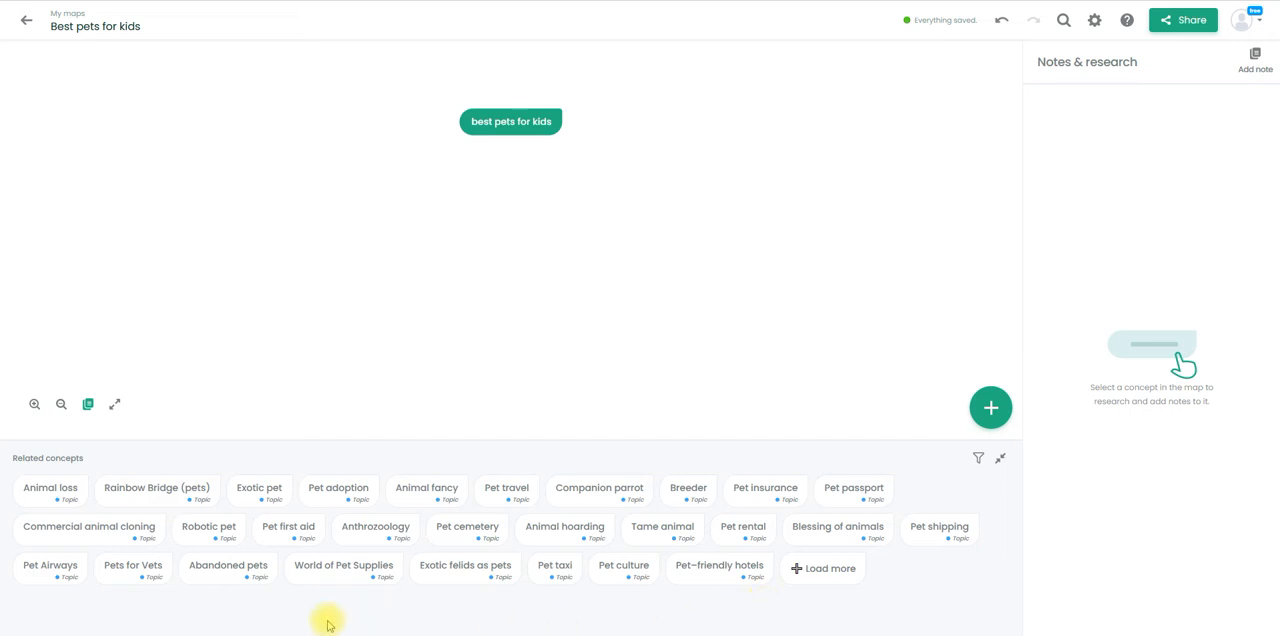
click(262, 490)
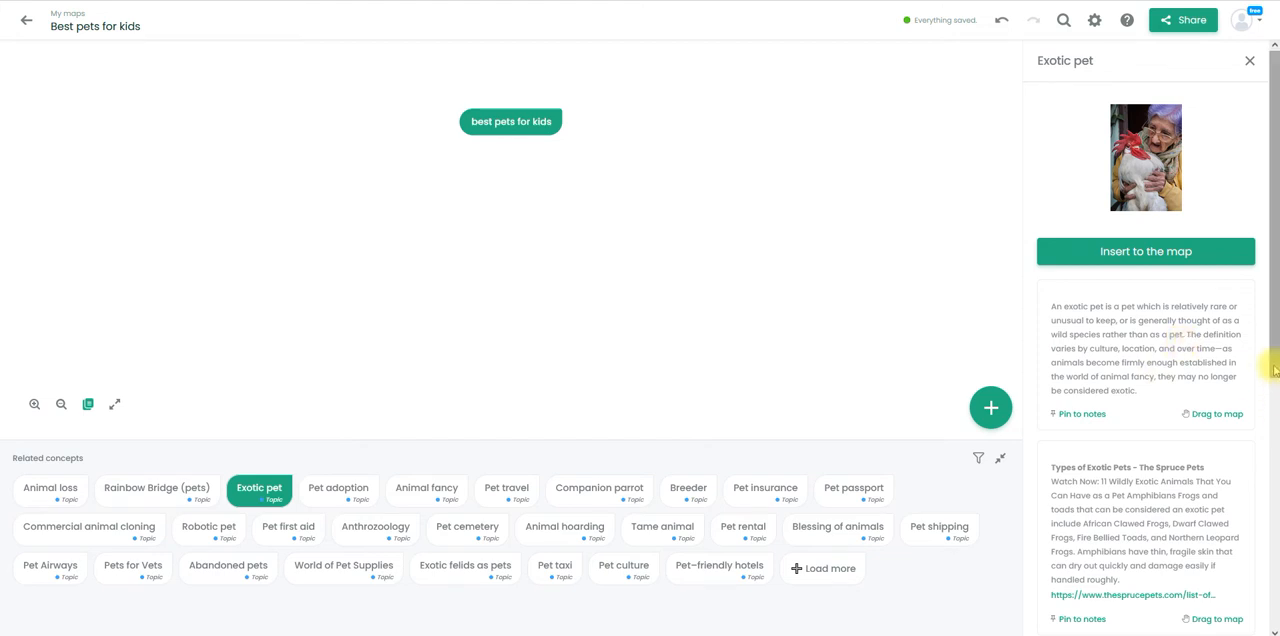
drag(1274, 370, 1274, 624)
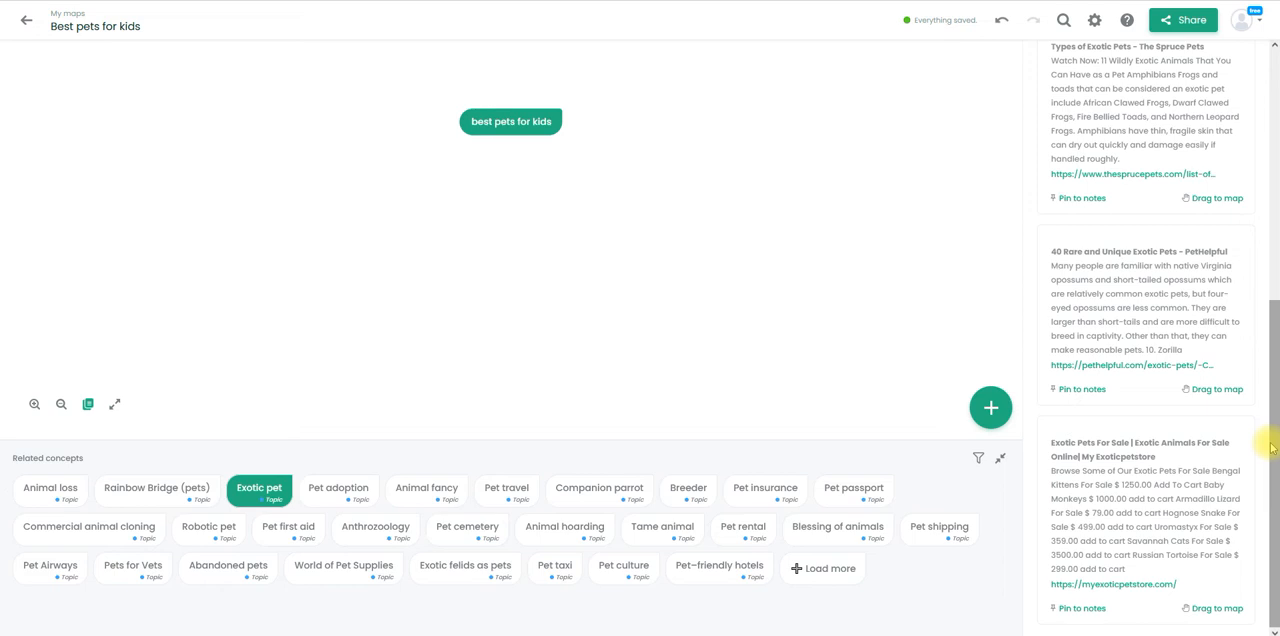
click(1073, 393)
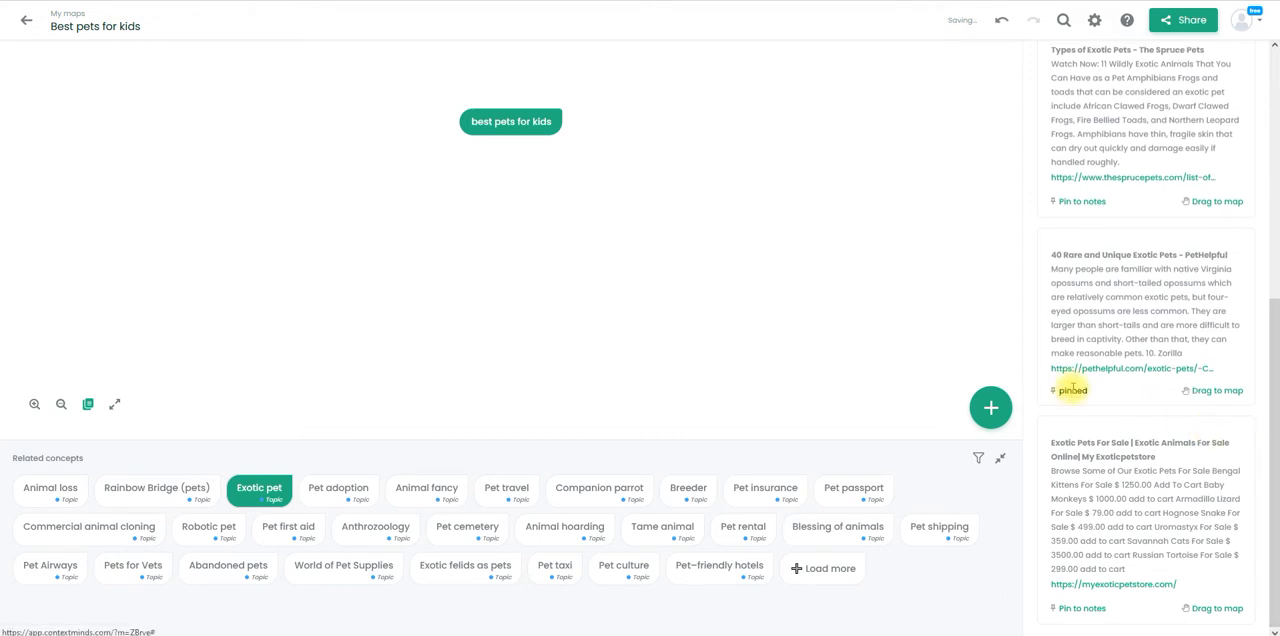
click(1274, 46)
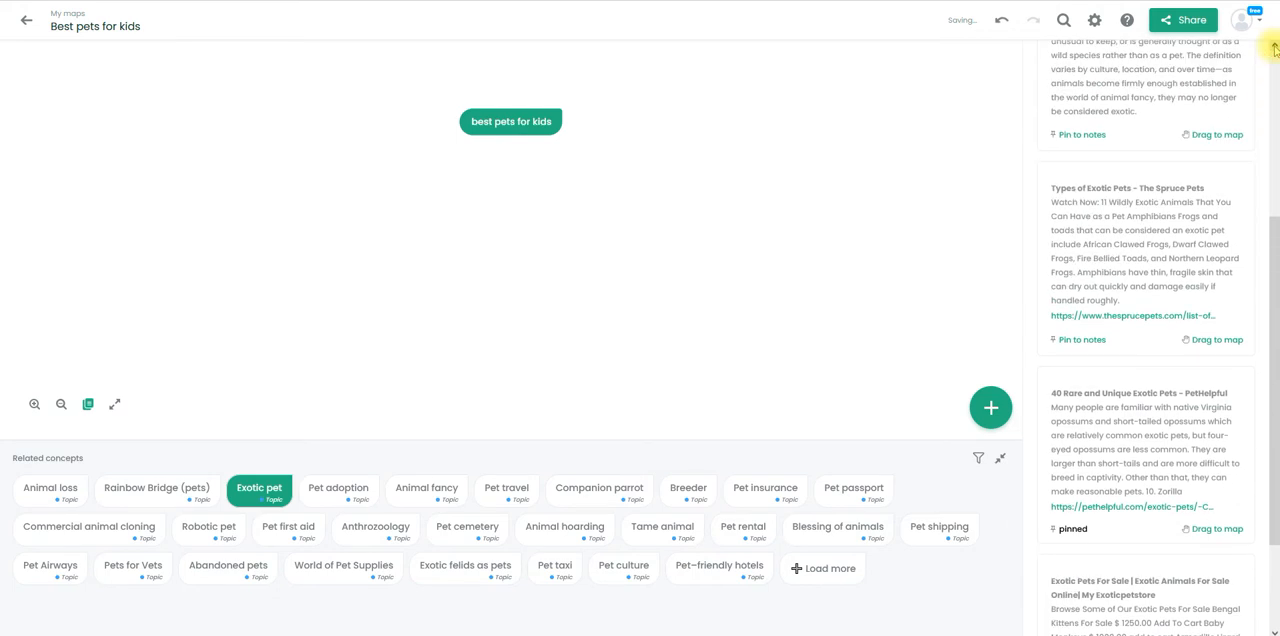
click(1085, 340)
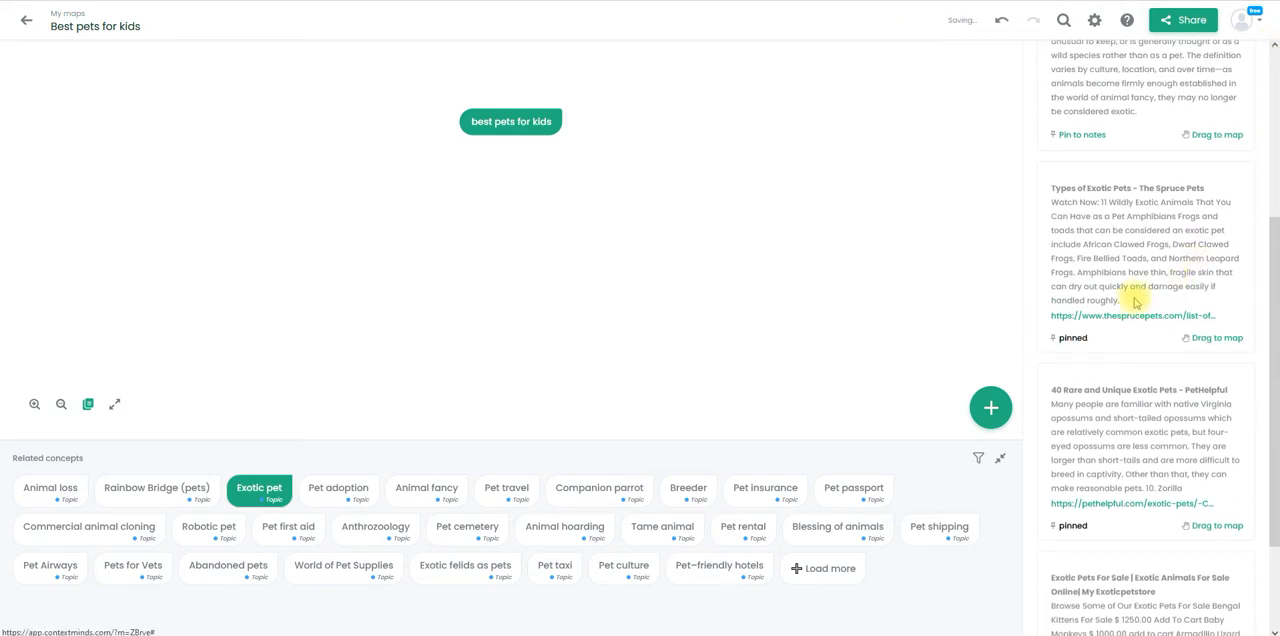
- Place the exotic pet definition on the map as a concept and view the suggestions for "best pets for kids"
click(1274, 46)
click(1272, 48)
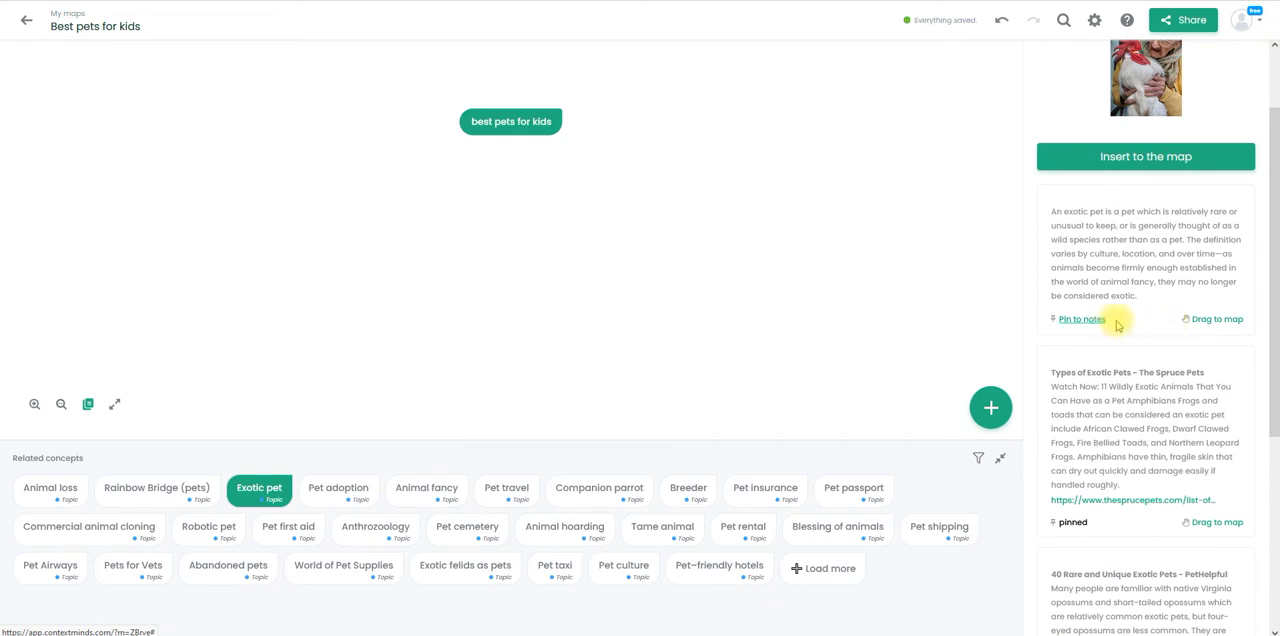
drag(1206, 320, 815, 222)
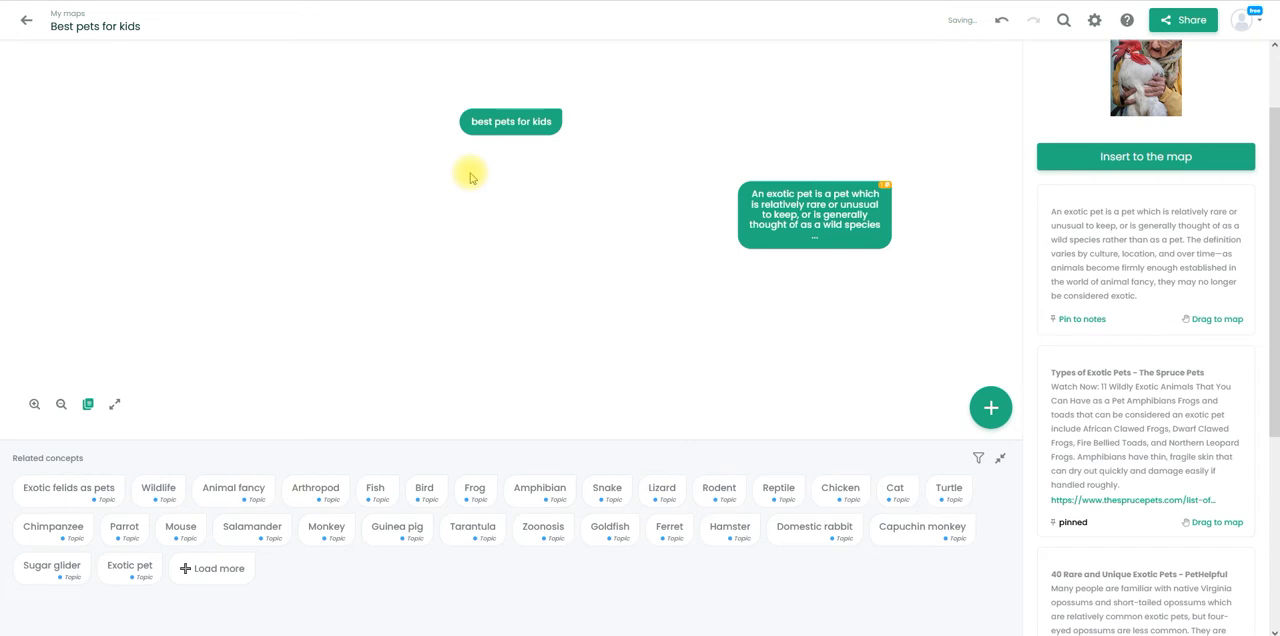
click(500, 126)
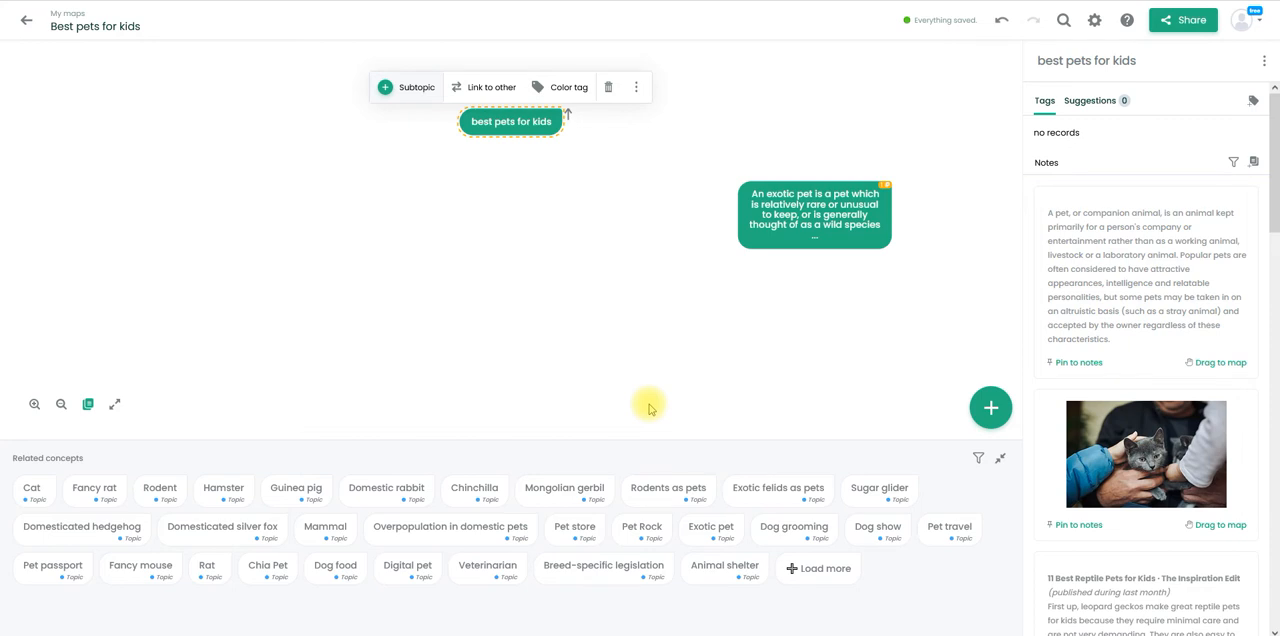
click(641, 213)
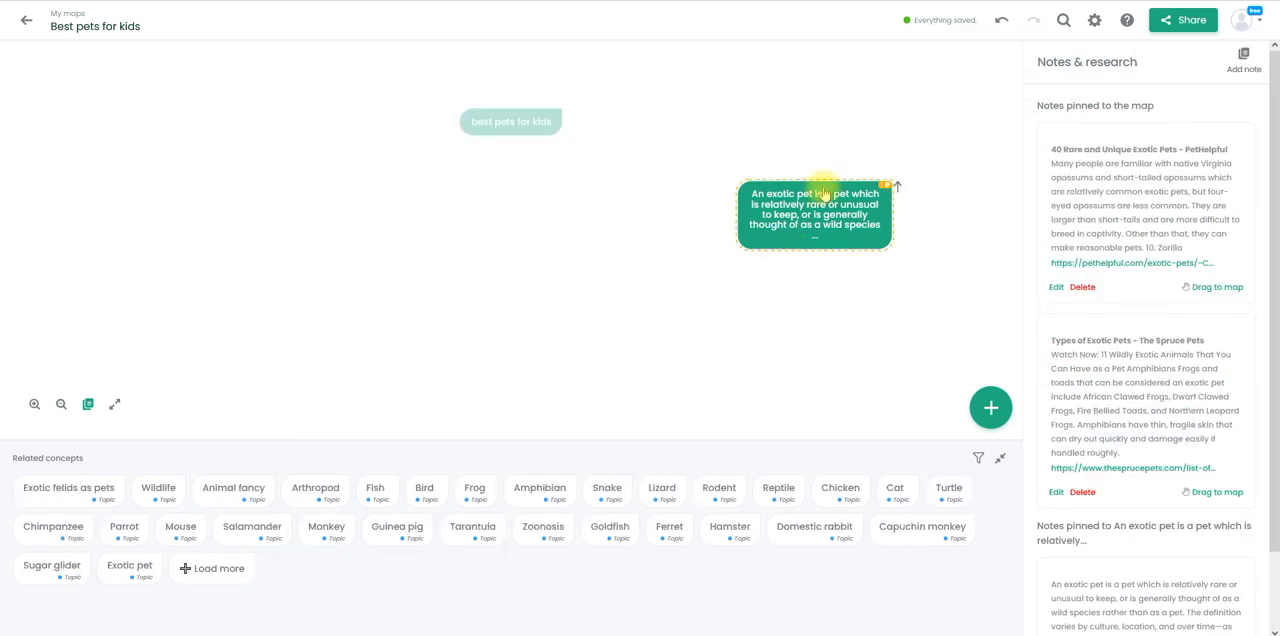
- Nest the related concepts Domesticated silver fox and Domesticated hedgehog inside the exotic pet definition concept
click(824, 194)
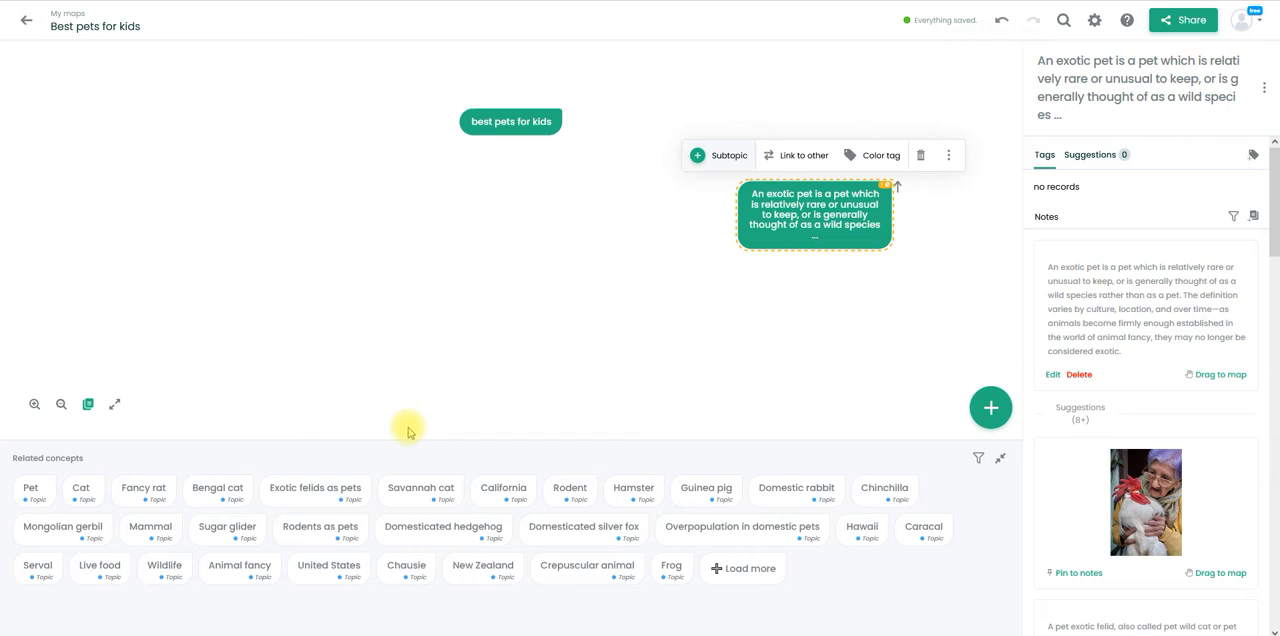
click(418, 533)
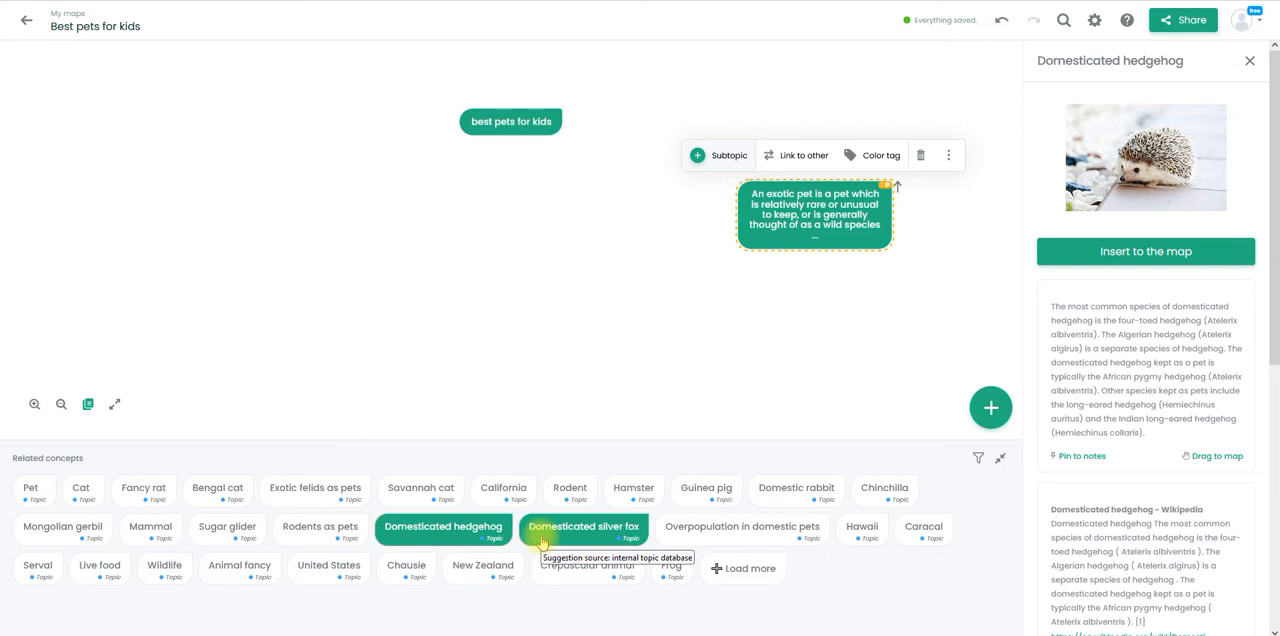
drag(541, 541, 826, 242)
drag(816, 364, 820, 268)
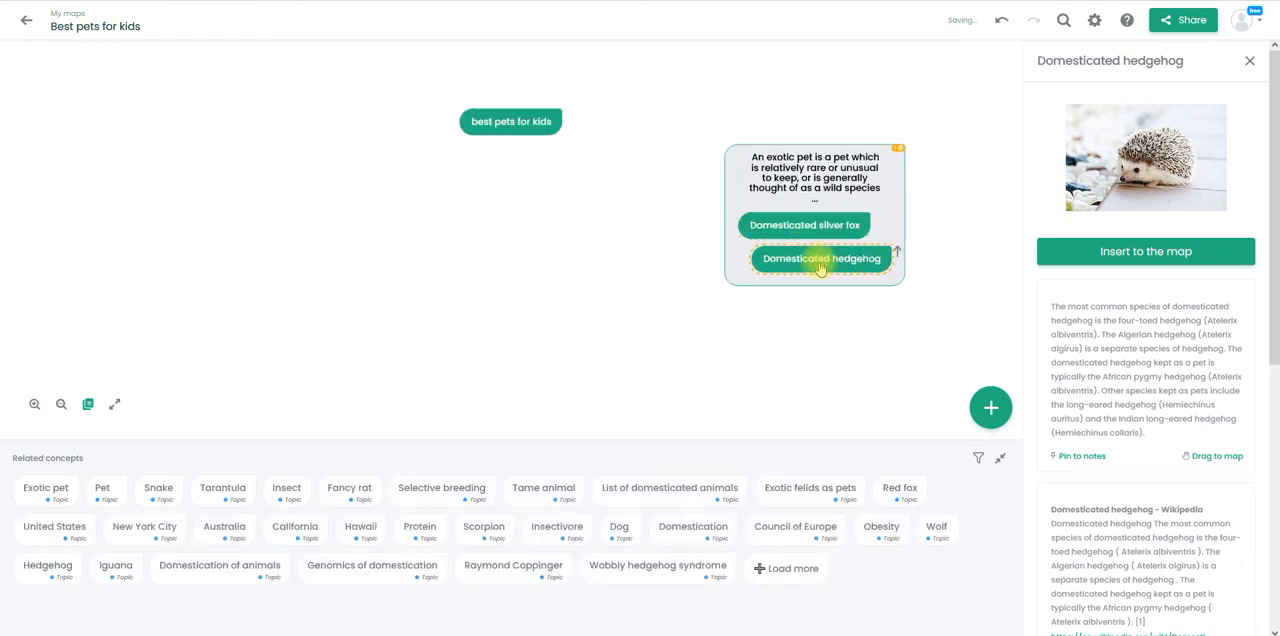
- Add a new concept named "Exotic pets" to the map
click(985, 412)
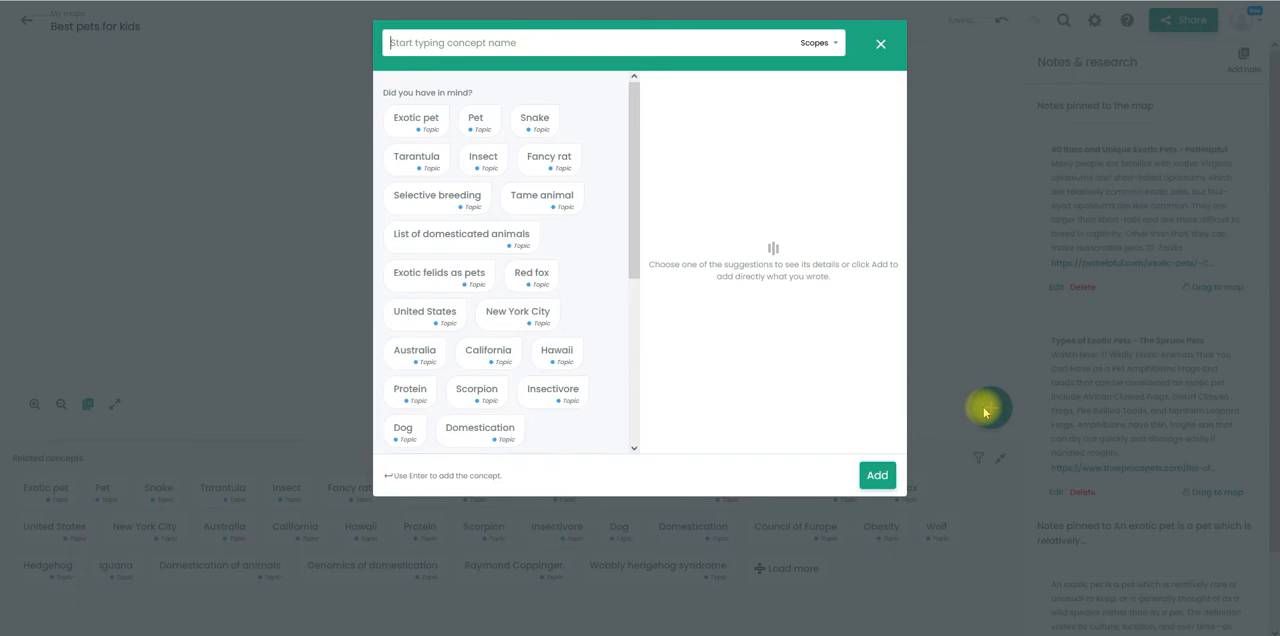
text(What is an exotic)
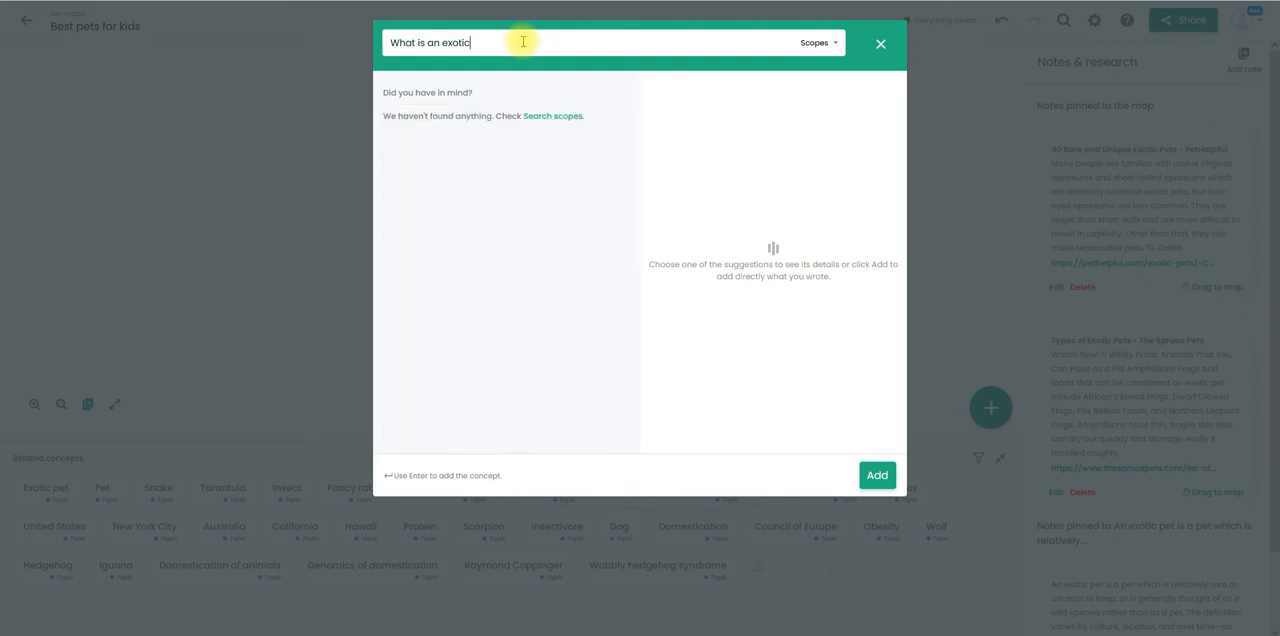
key(BackSpace)
key(BackSpace)
key(BackSpace)
key(BackSpace)
key(BackSpace)
key(BackSpace)
key(BackSpace)
key(BackSpace)
key(BackSpace)
key(BackSpace)
key(BackSpace)
key(BackSpace)
key(BackSpace)
key(BackSpace)
key(BackSpace)
key(BackSpace)
text(Exotic pets)
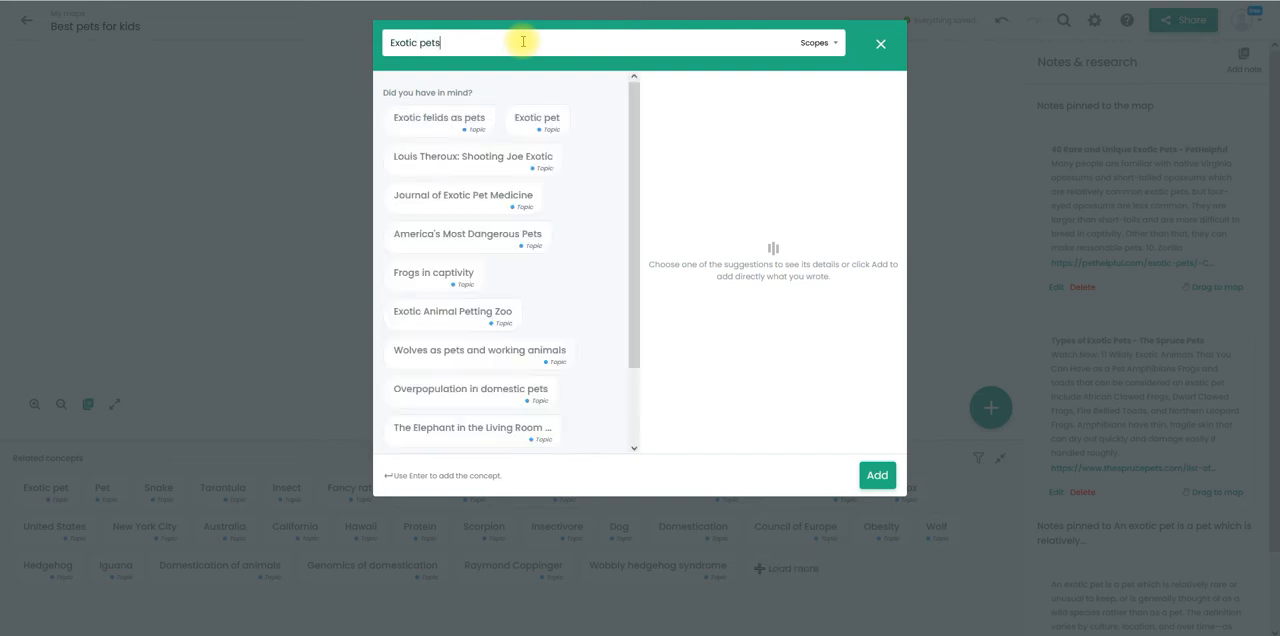
key(Return)
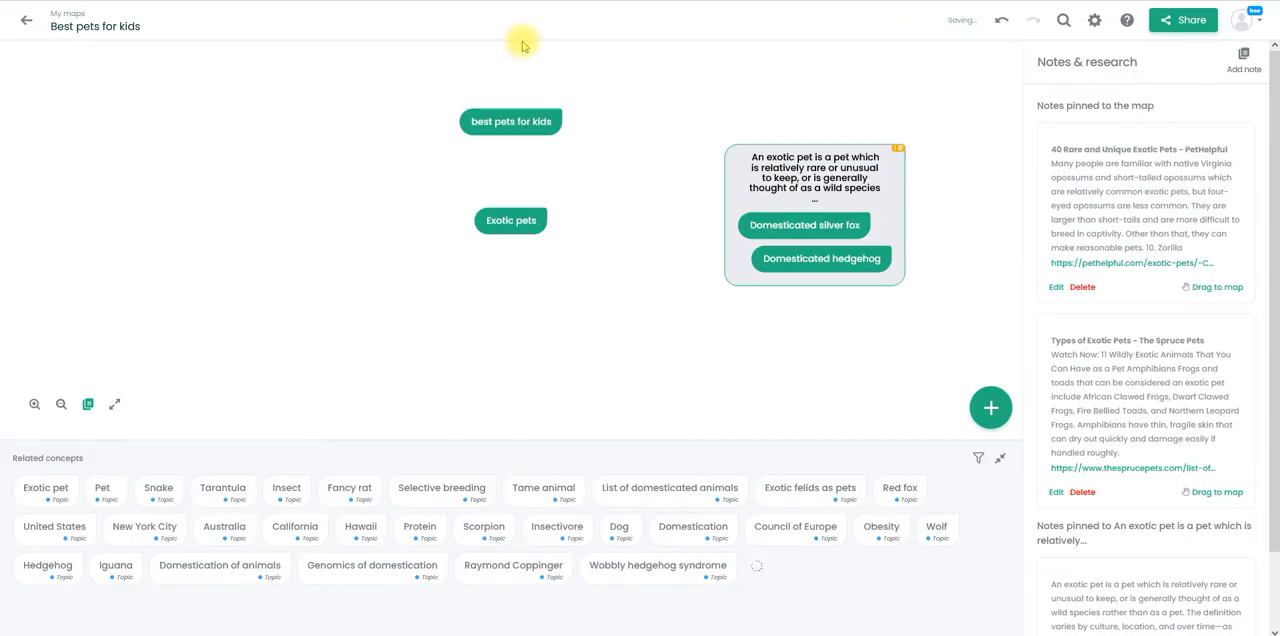
- Nest the exotic pet definition, Domesticated hedgehog and Domesticated silver fox as separate items inside the Exotic pets concept
click(513, 222)
drag(513, 226, 820, 120)
click(810, 168)
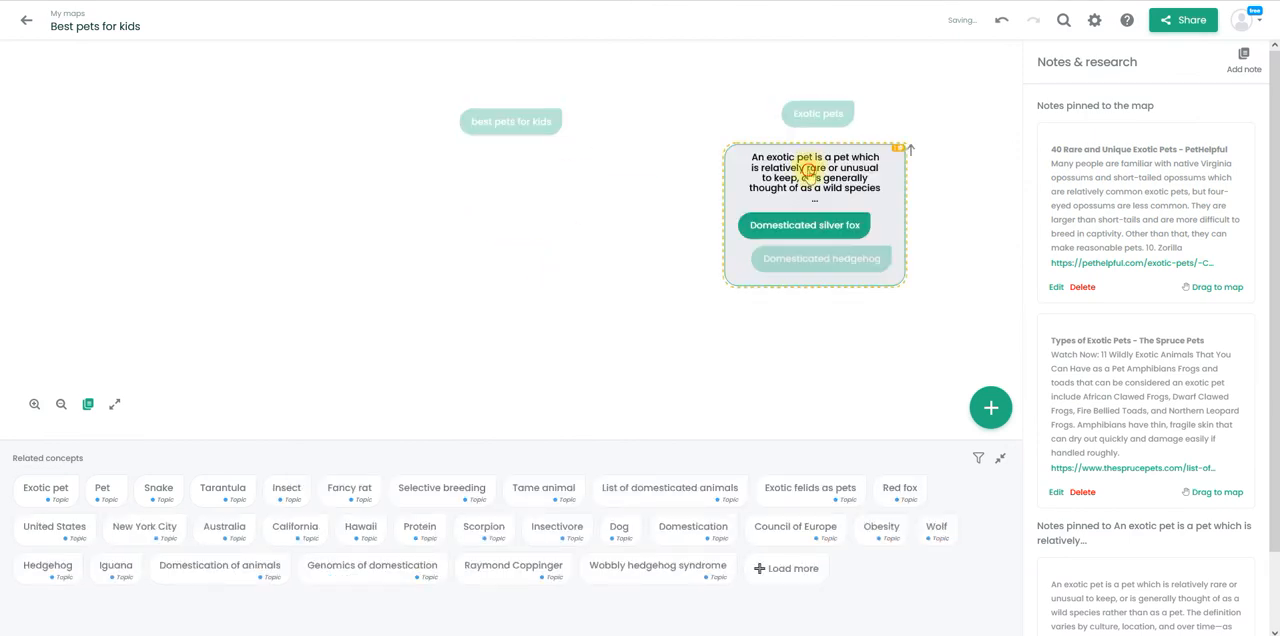
drag(810, 168, 822, 337)
drag(818, 256, 809, 305)
drag(810, 230, 811, 132)
drag(806, 300, 809, 193)
drag(809, 337, 816, 179)
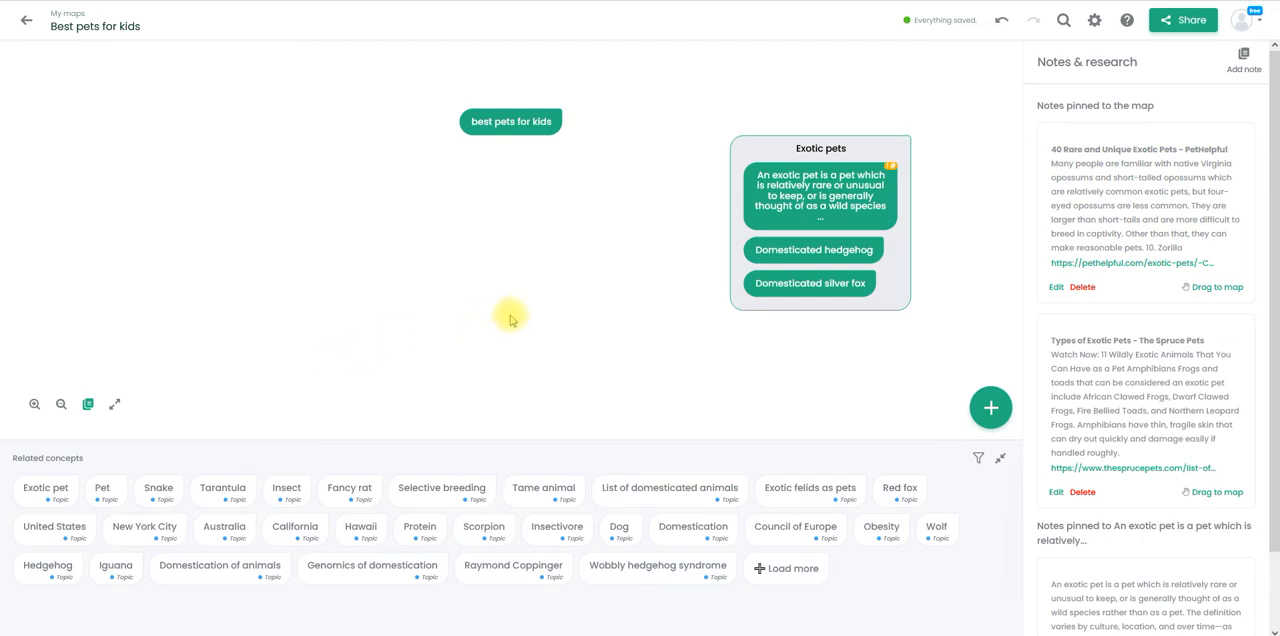
- Add a new concept named "Rodents" and place it to the left of the "best pets for kids" concept
click(990, 409)
text(Rodents)
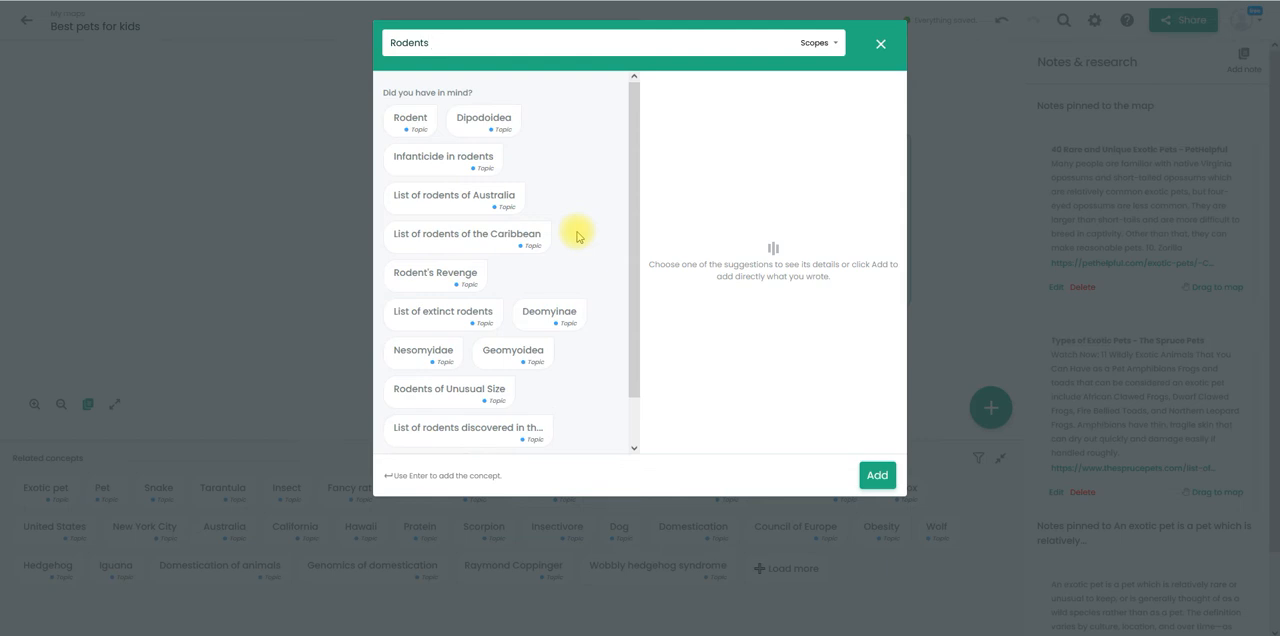
key(Return)
click(513, 182)
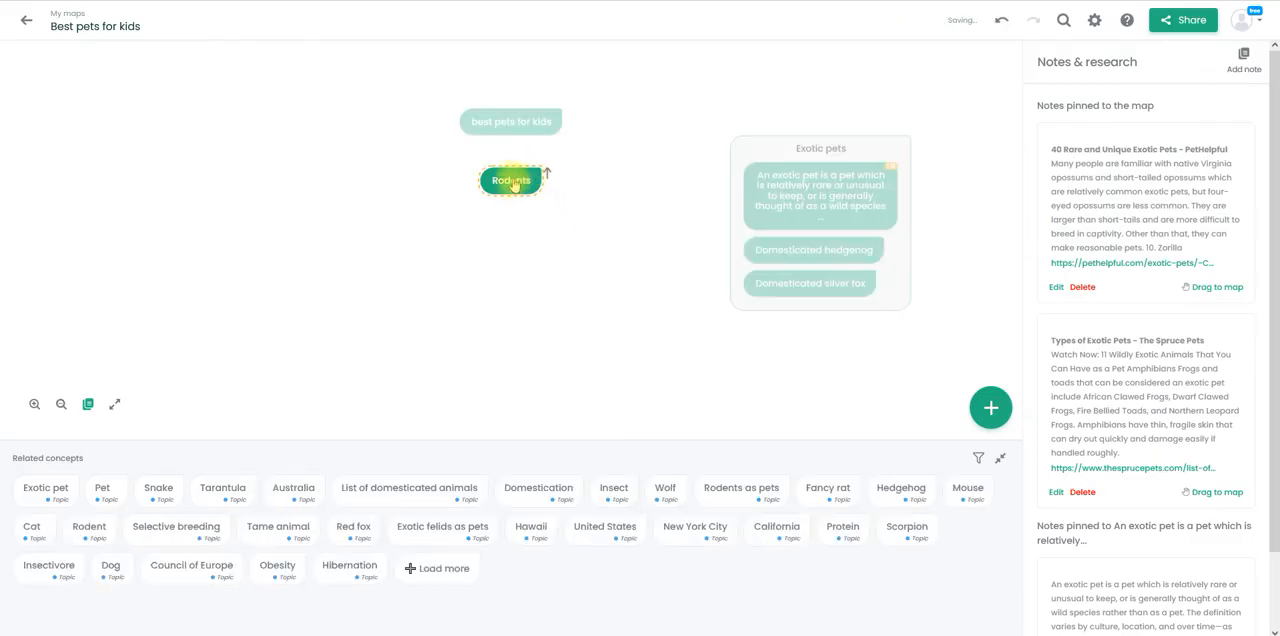
drag(513, 185, 341, 148)
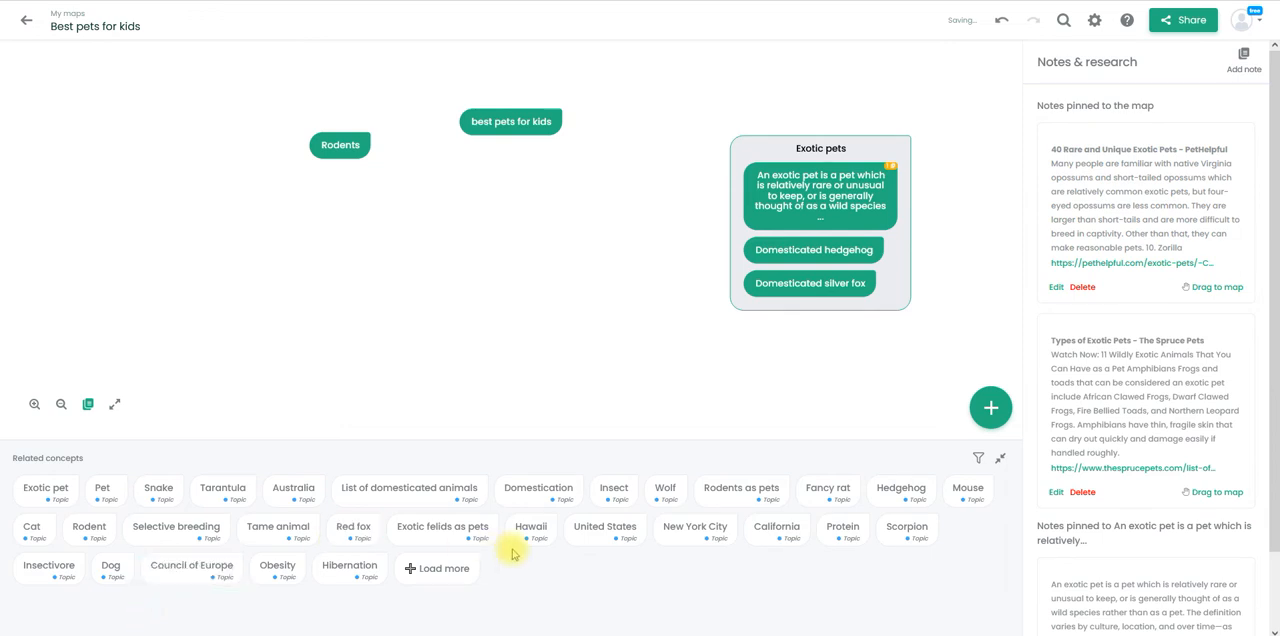
- From the related concepts of Rodents, place "Rodents as pets" on the map and nest Capybara inside Exotic pets
click(336, 143)
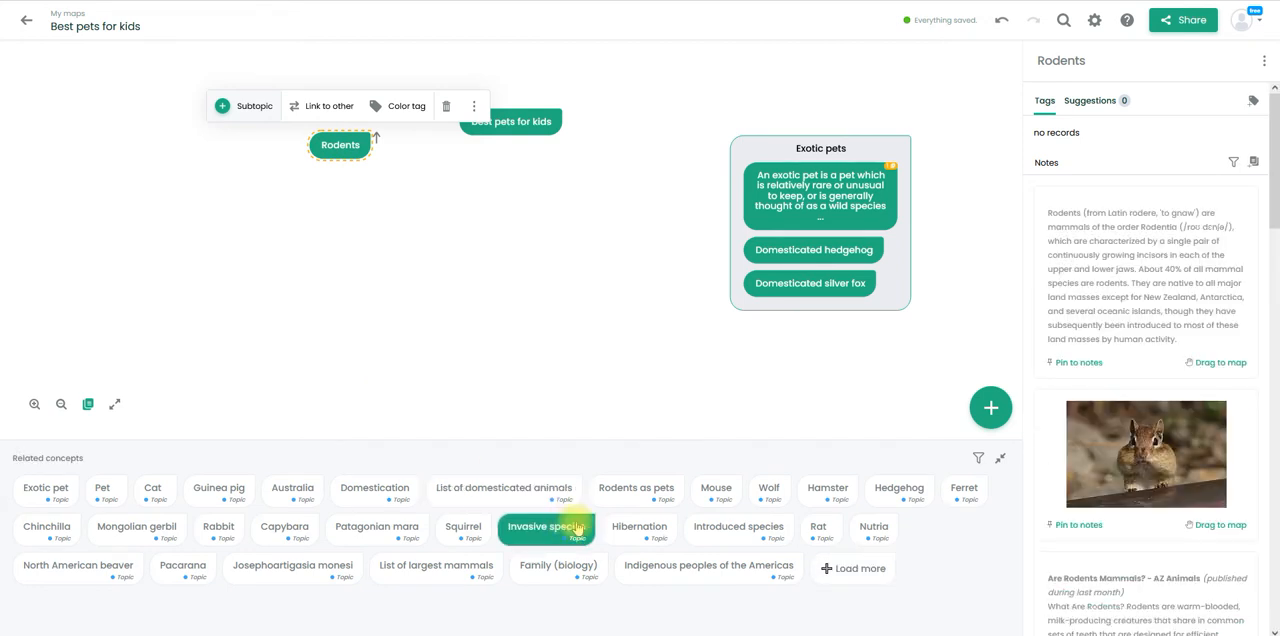
drag(643, 488, 240, 171)
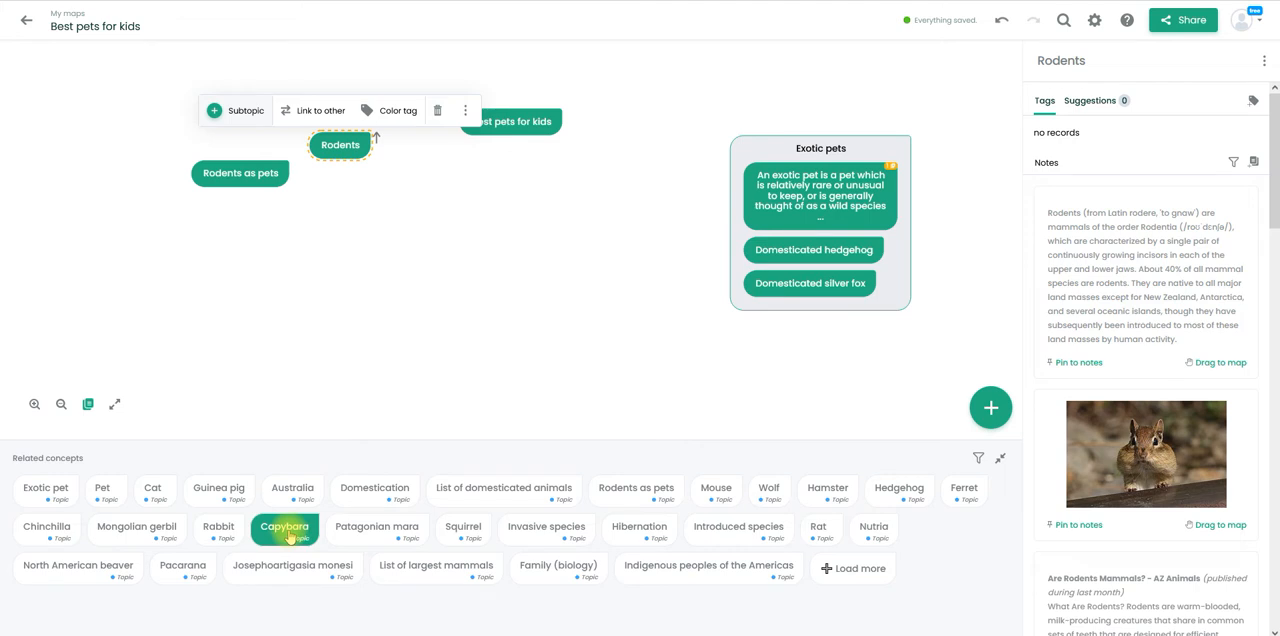
drag(289, 535, 829, 308)
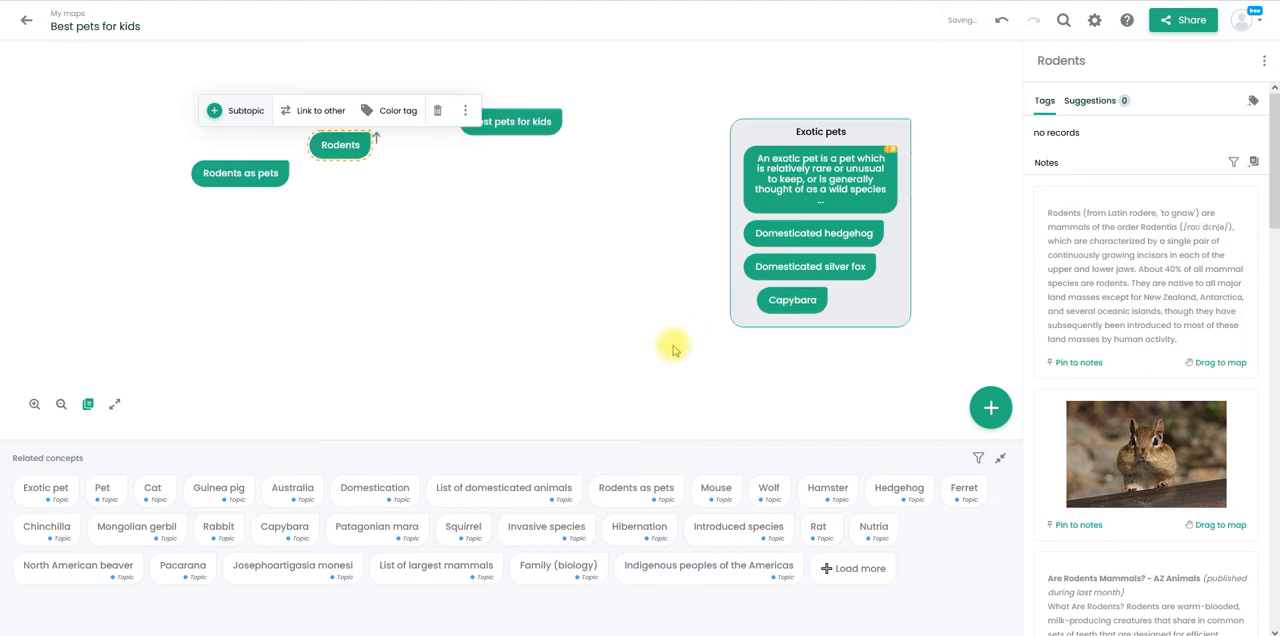
- Nest the related concepts Guinea pig, Fancy rat, Hamster and Fancy mouse inside "Rodents as pets" and move the group below Rodents
click(262, 176)
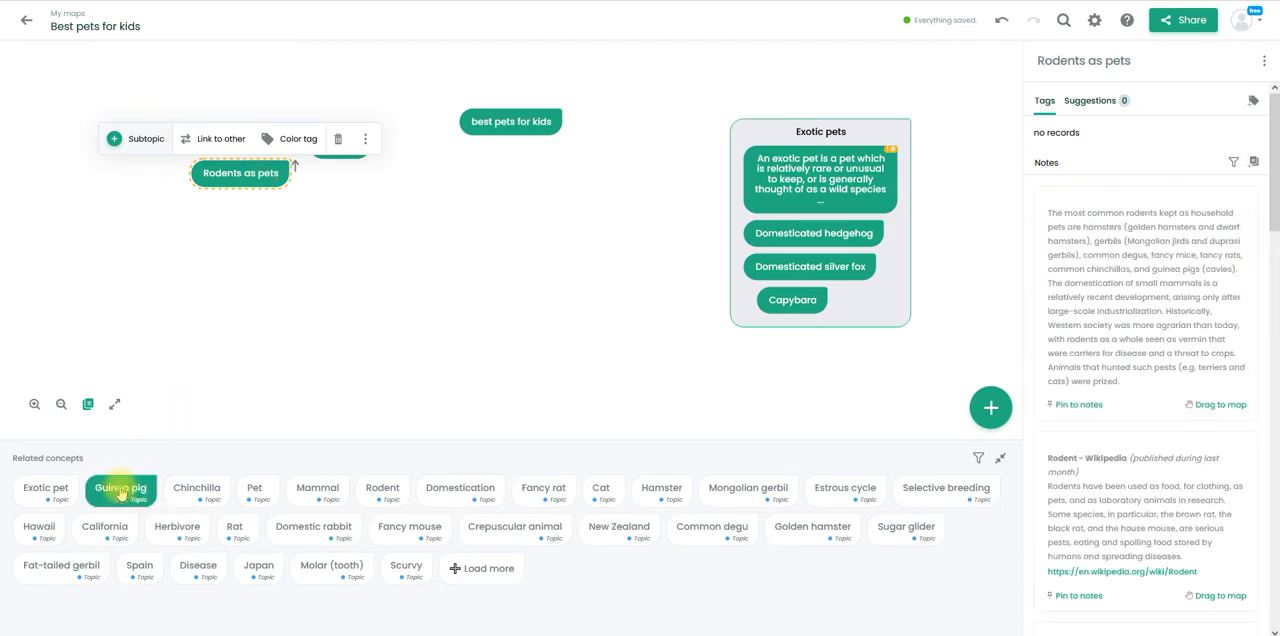
click(120, 492)
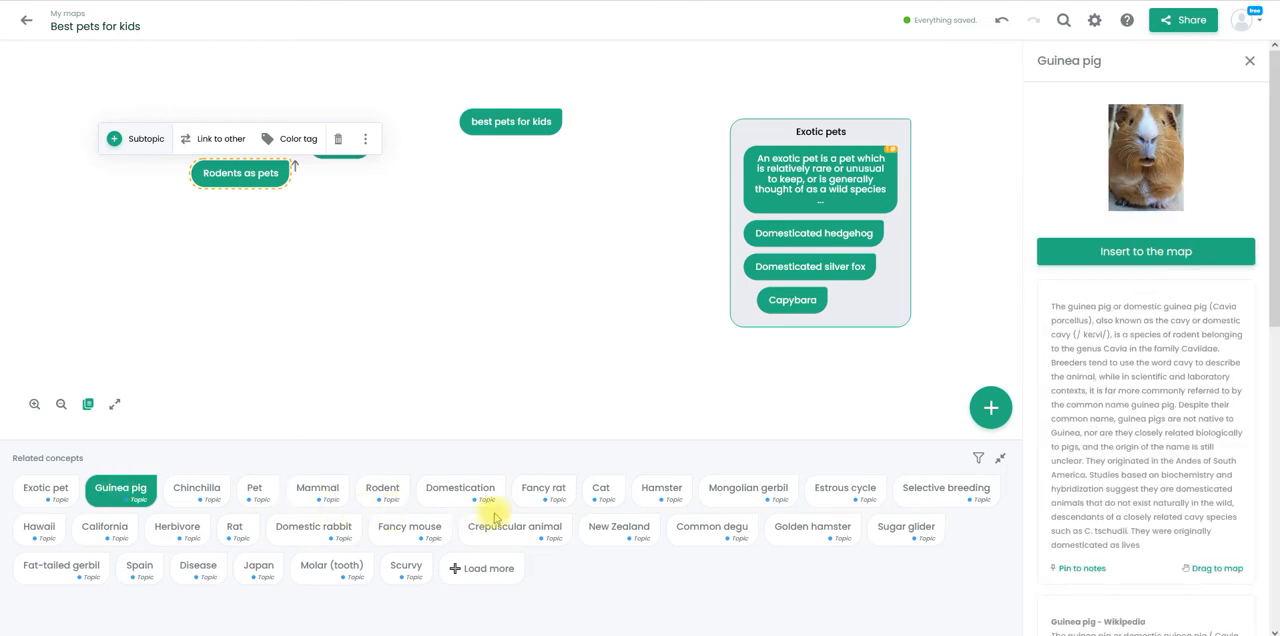
click(533, 494)
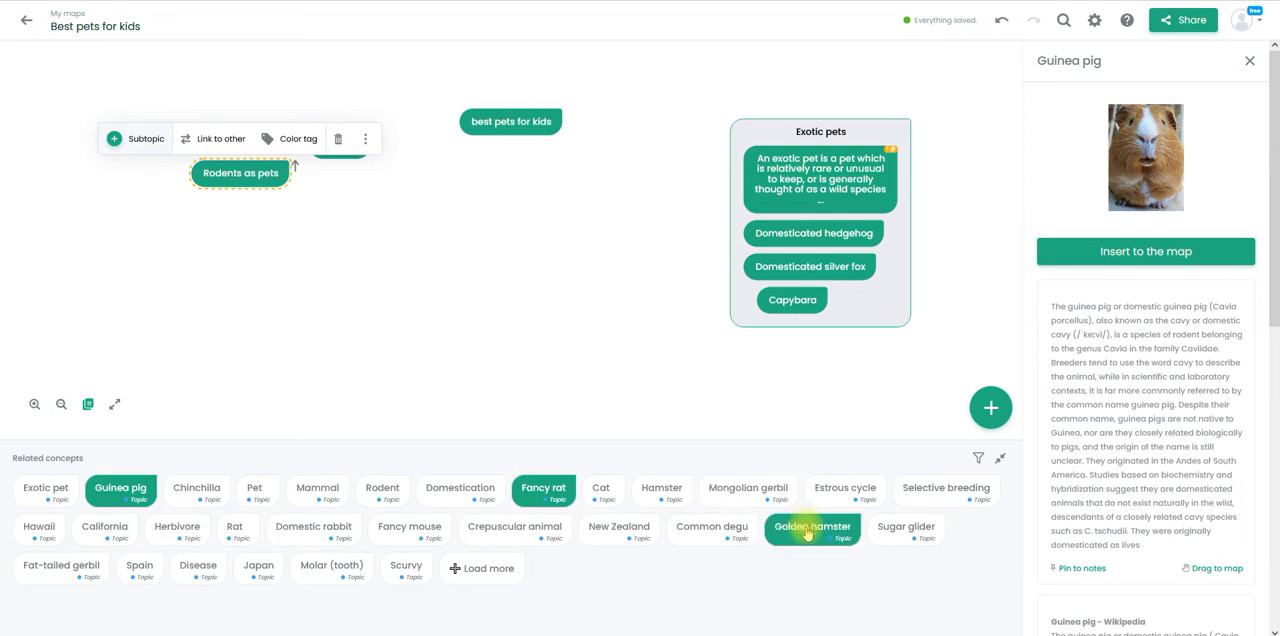
click(660, 495)
click(414, 530)
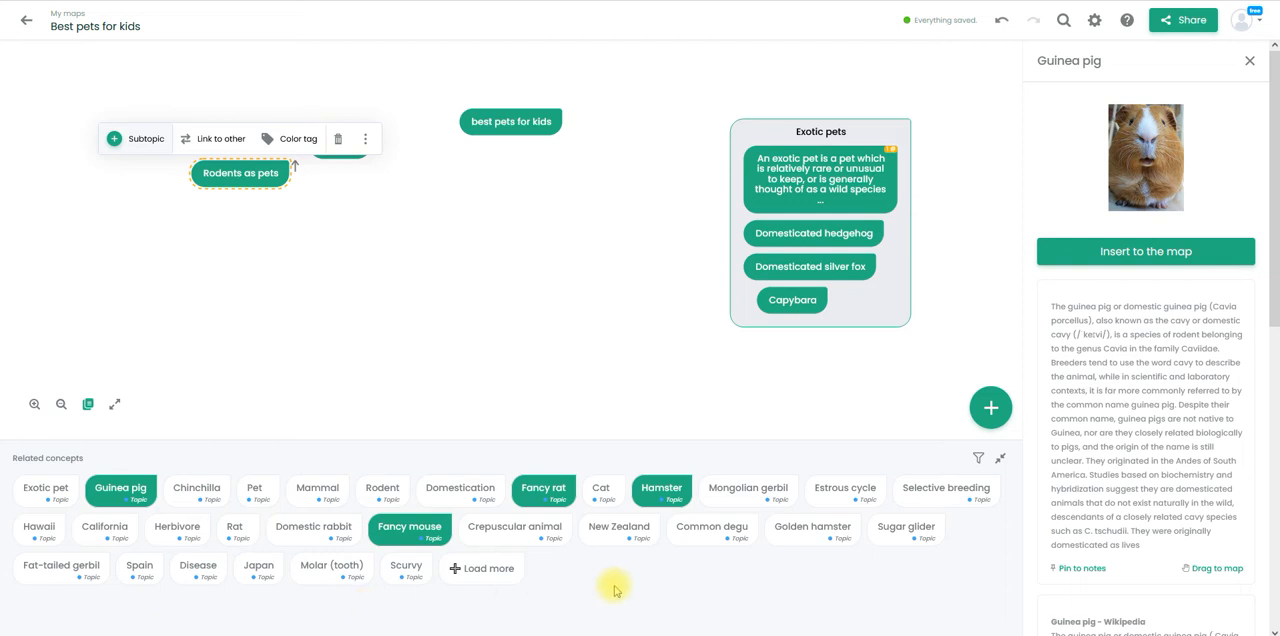
drag(660, 488, 250, 191)
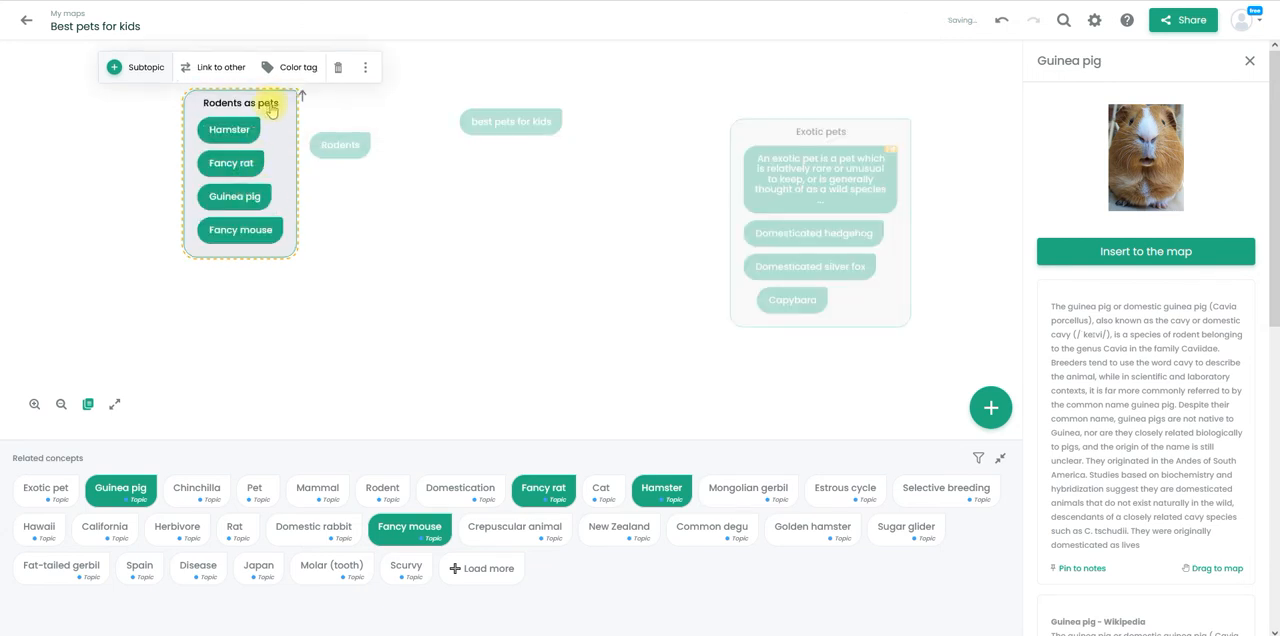
drag(277, 199, 278, 205)
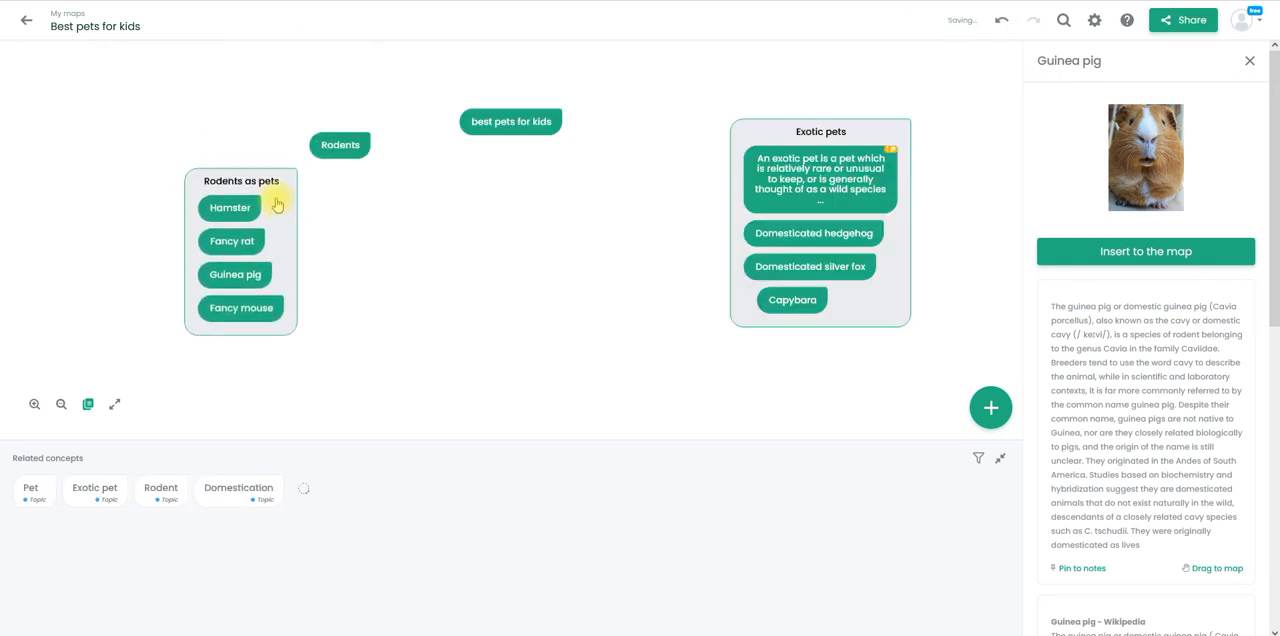
- Delete the Rodents concept and move the "Rodents as pets" group beneath "best pets for kids"
click(341, 149)
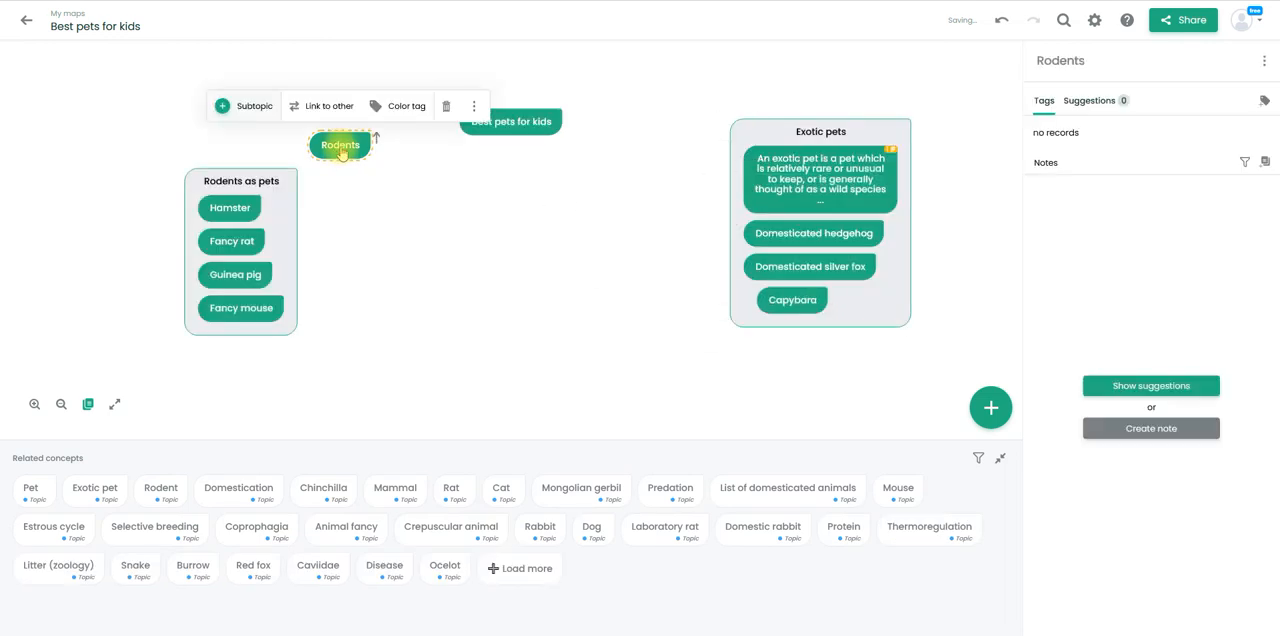
click(474, 106)
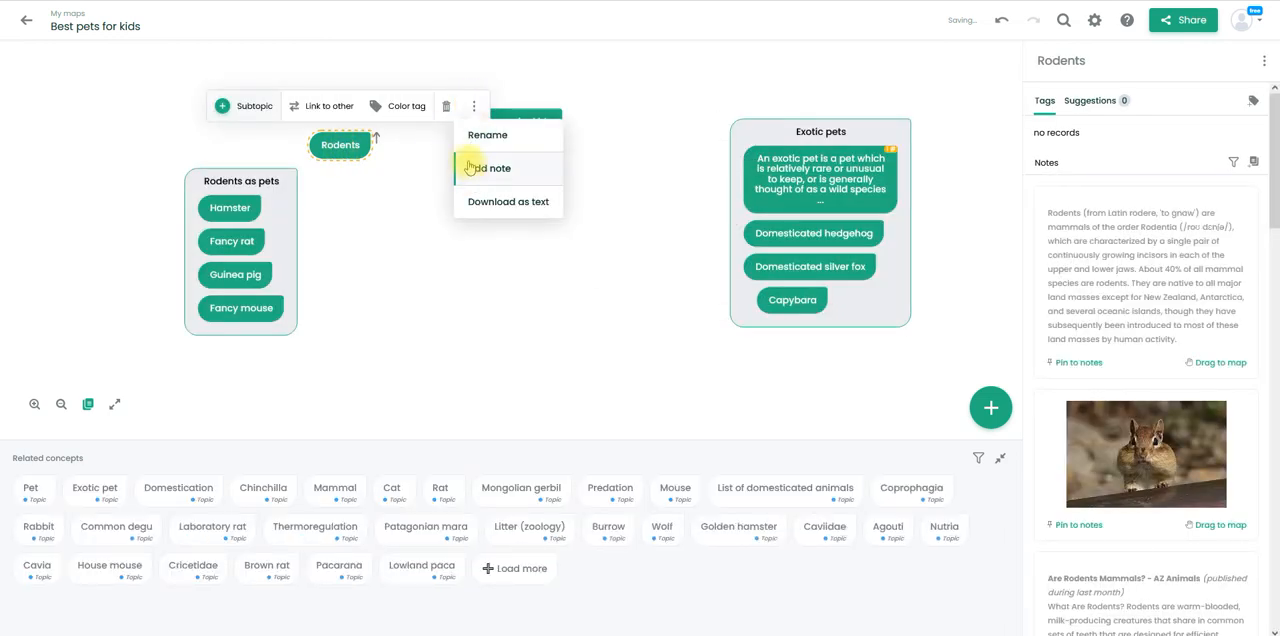
click(438, 110)
click(438, 110)
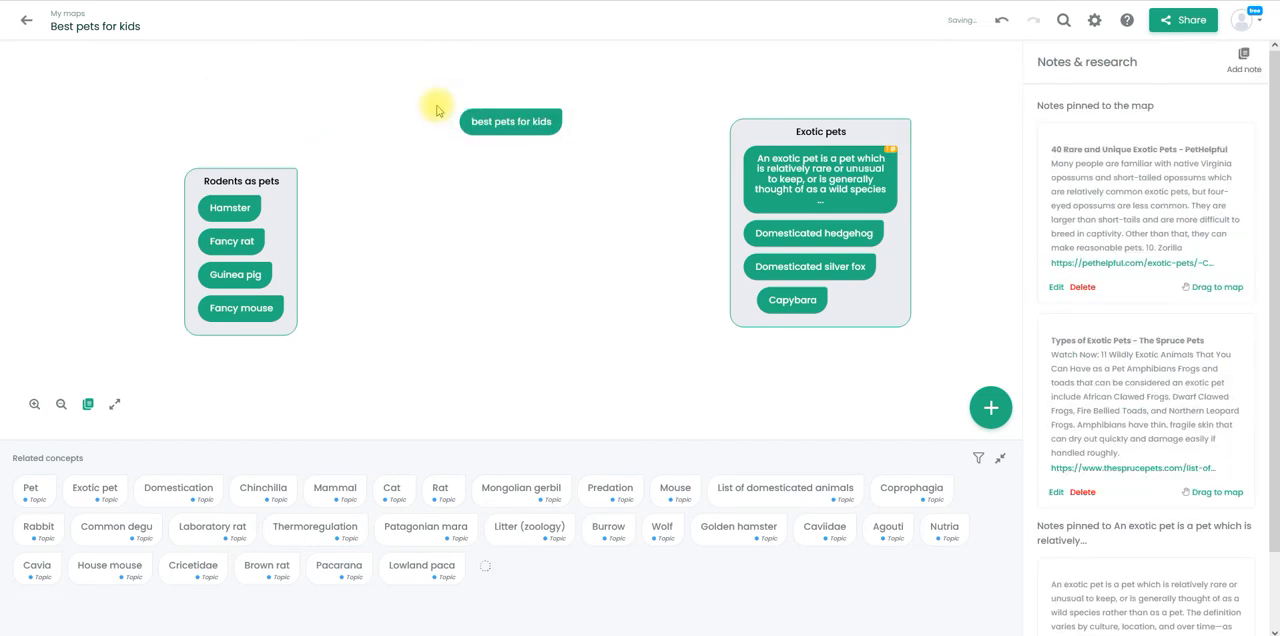
click(265, 208)
drag(279, 189, 617, 198)
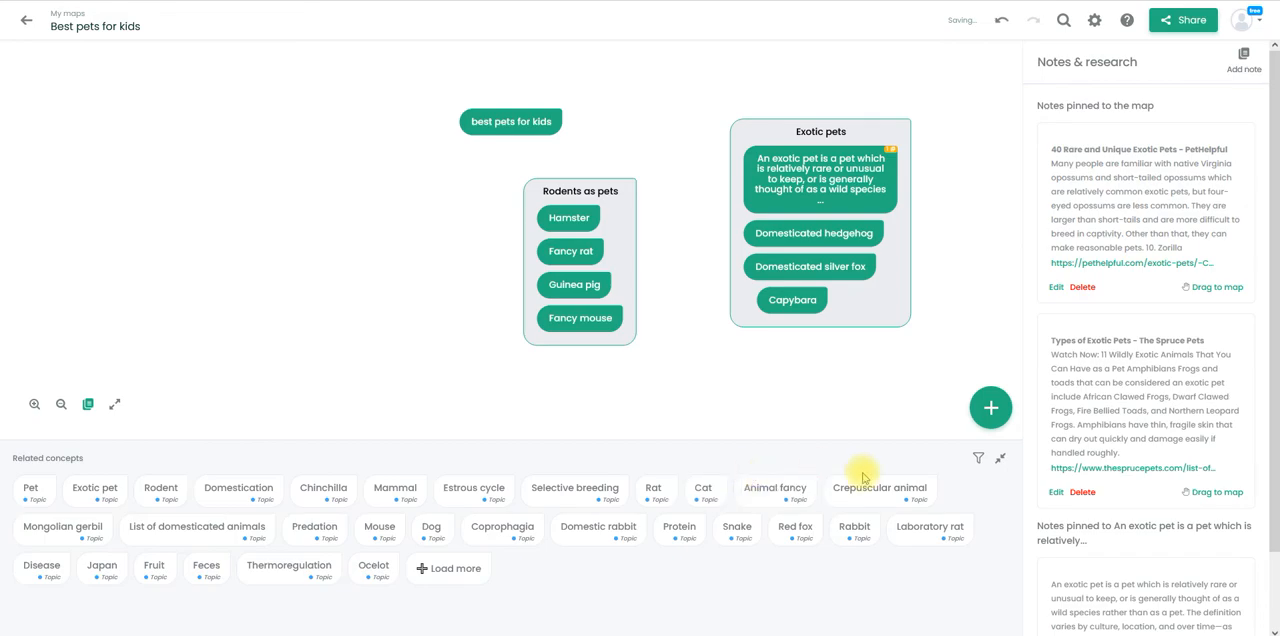
- Add a new concept named "birds as pets" and place it to the left of the "Rodents as pets" group
click(991, 405)
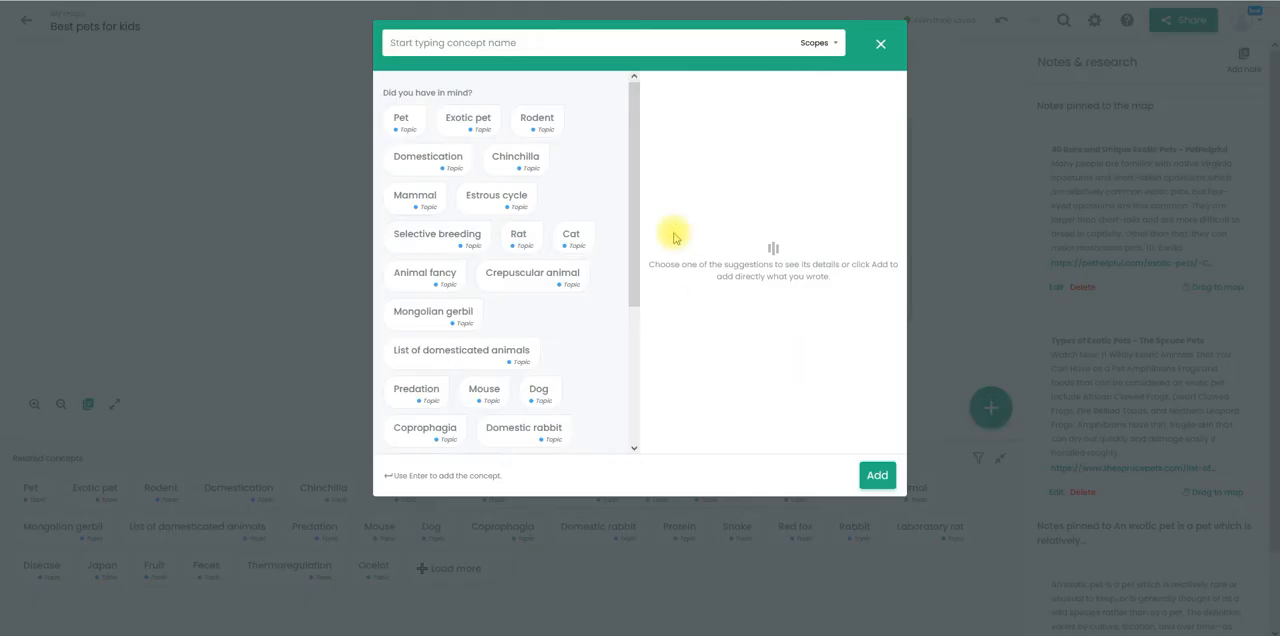
text(birds as pets)
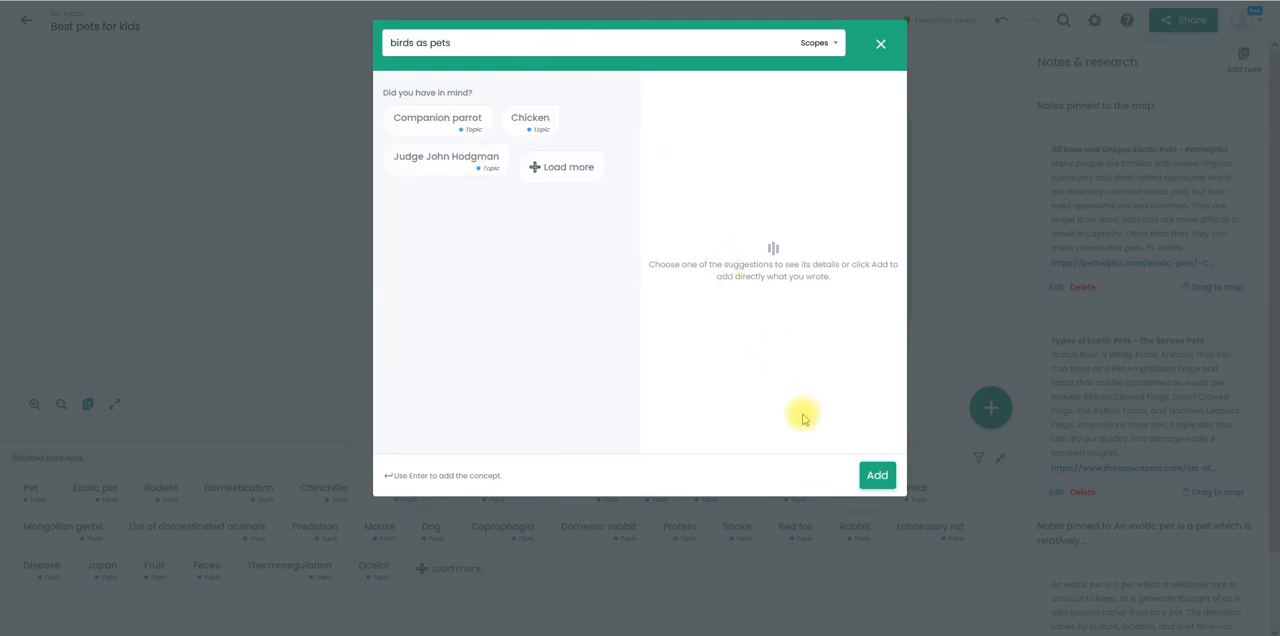
click(878, 476)
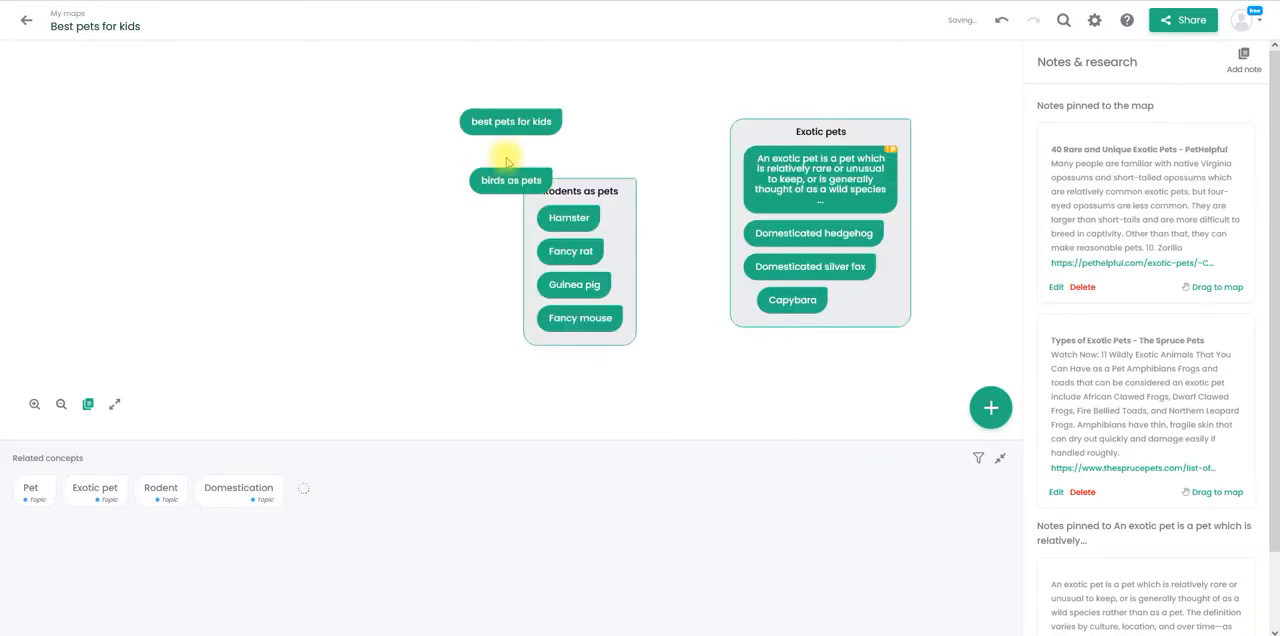
drag(509, 183, 351, 184)
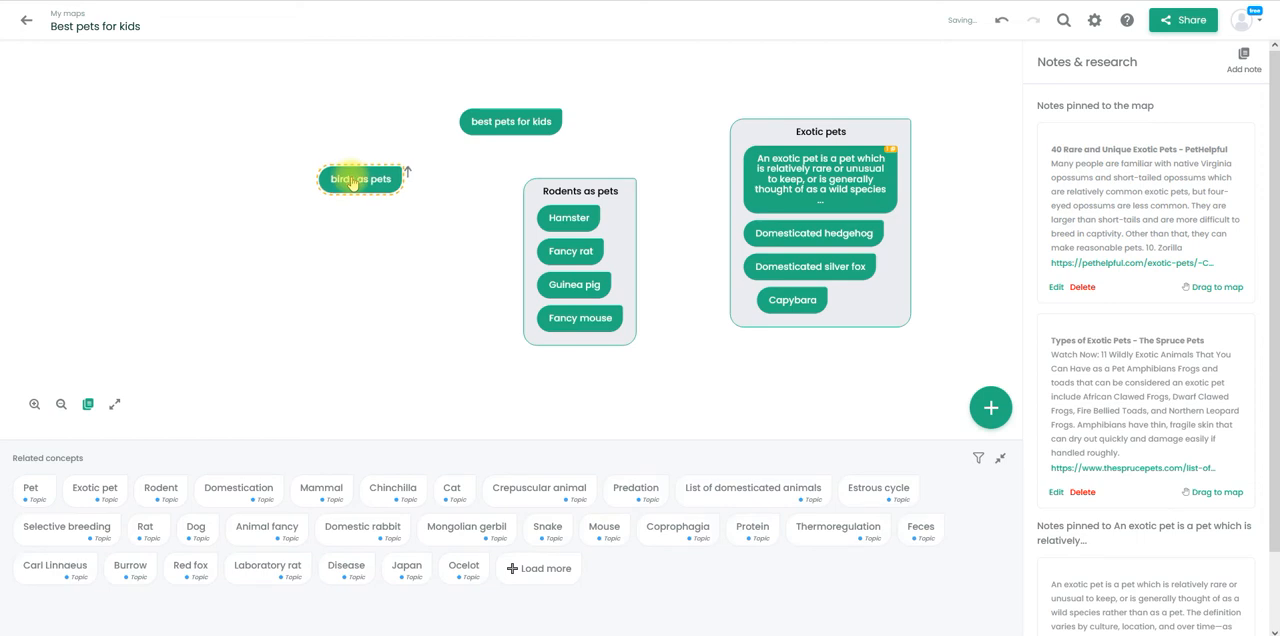
click(352, 184)
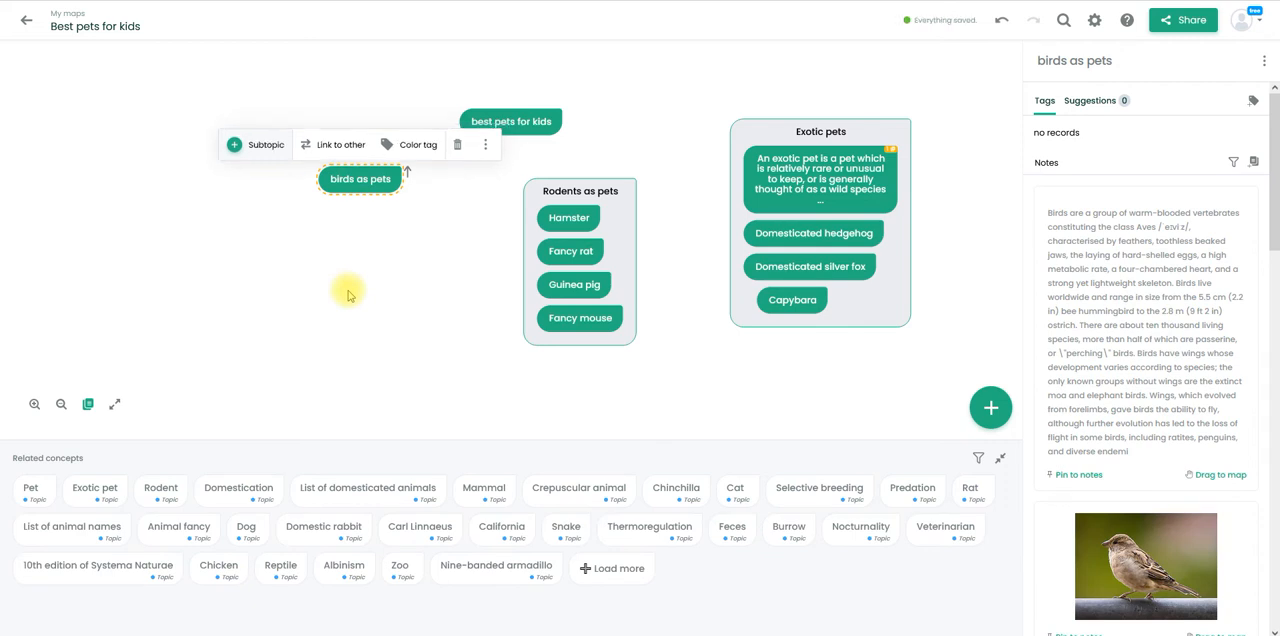
drag(357, 185, 360, 190)
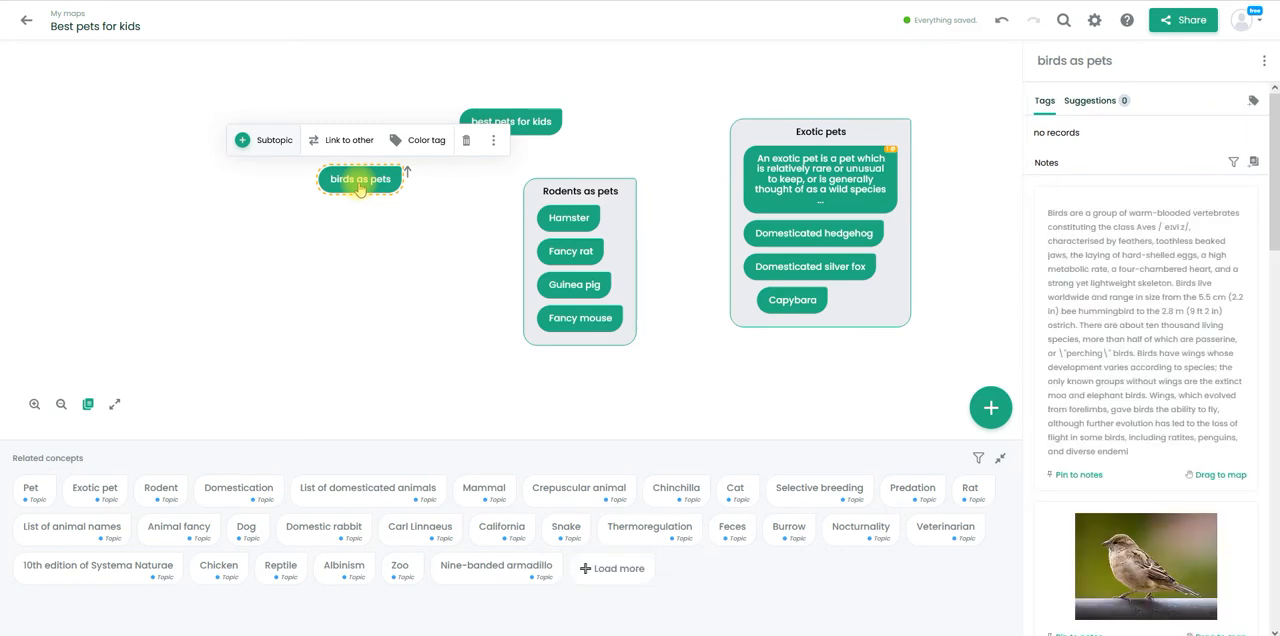
- Add the subtopics "parakeets" and "parrots" to the "birds as pets" concept
click(269, 146)
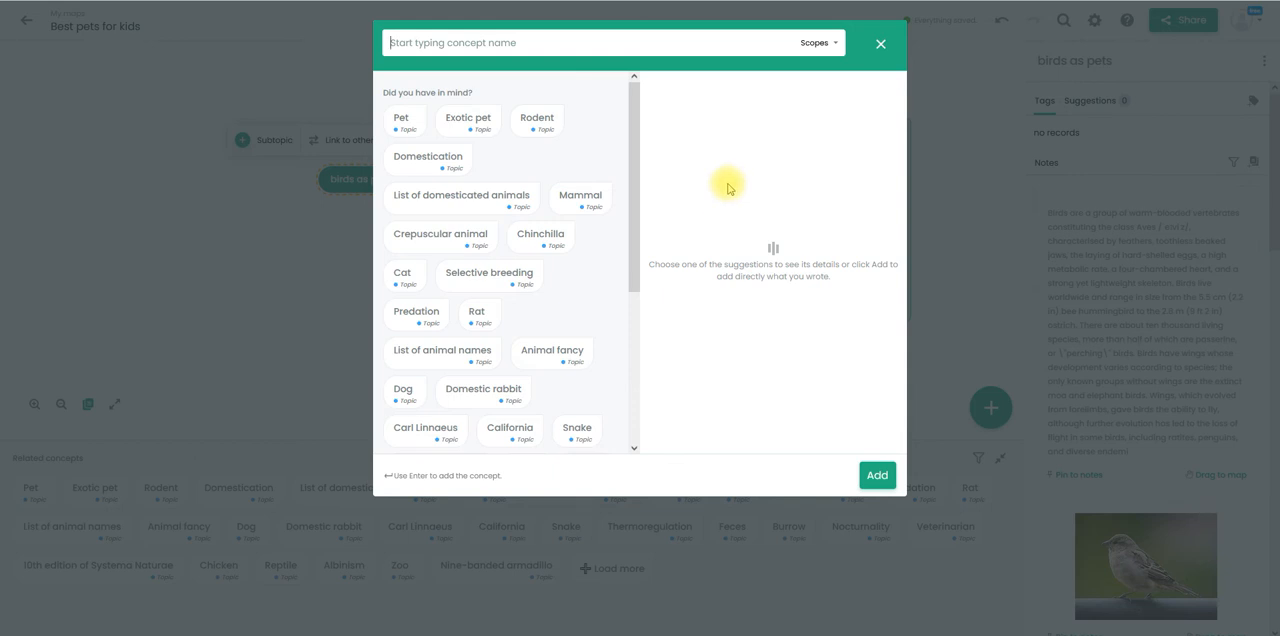
text(p)
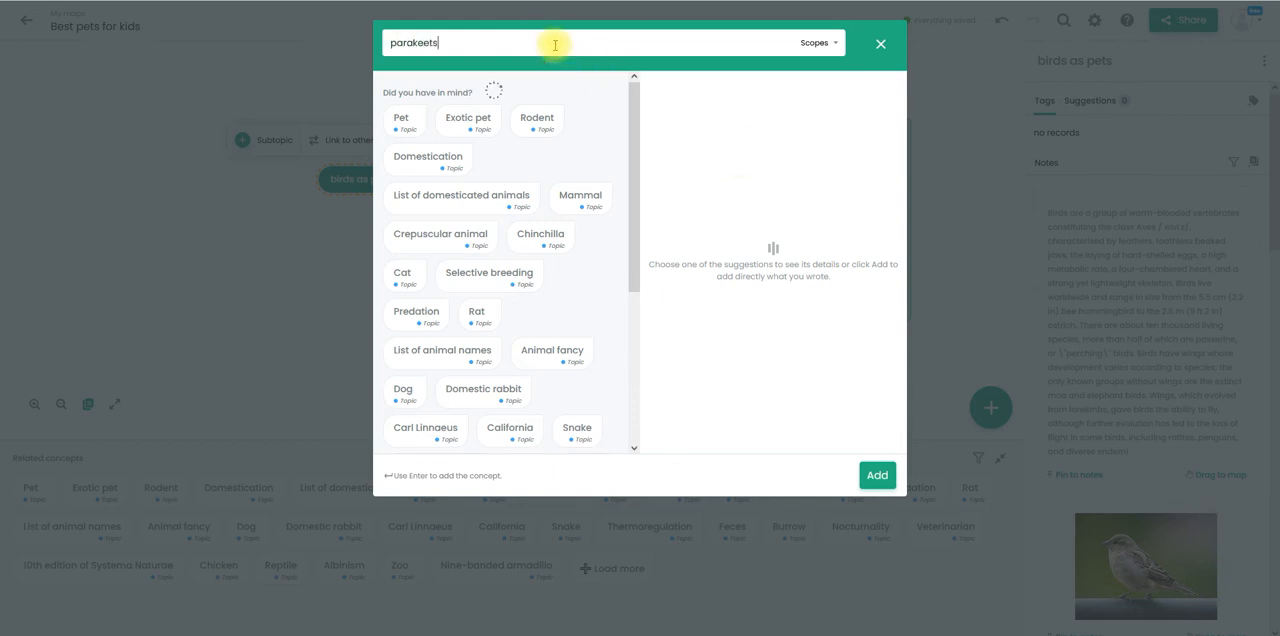
text(arakeets)
key(Return)
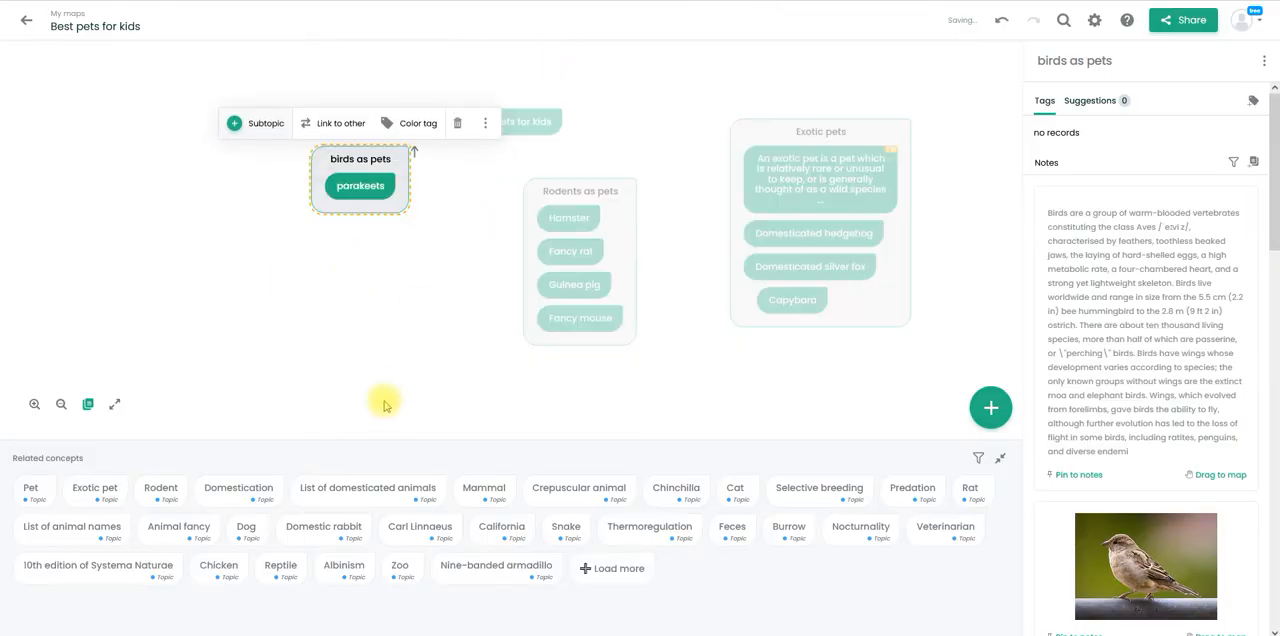
click(269, 122)
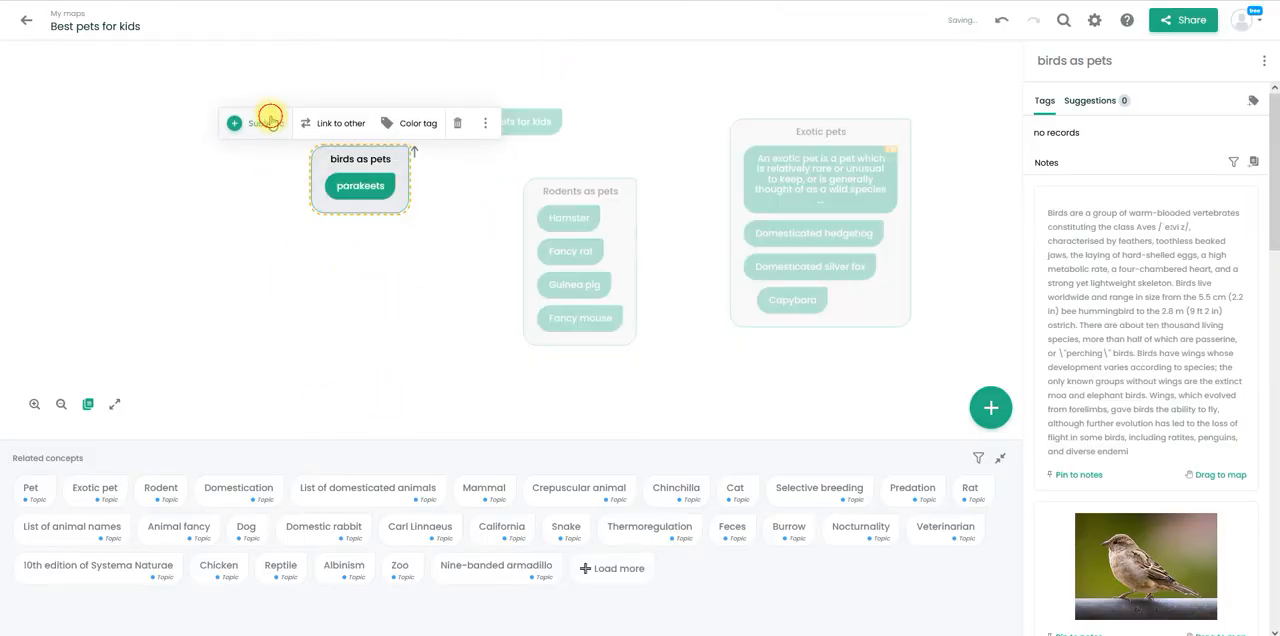
text(parrots)
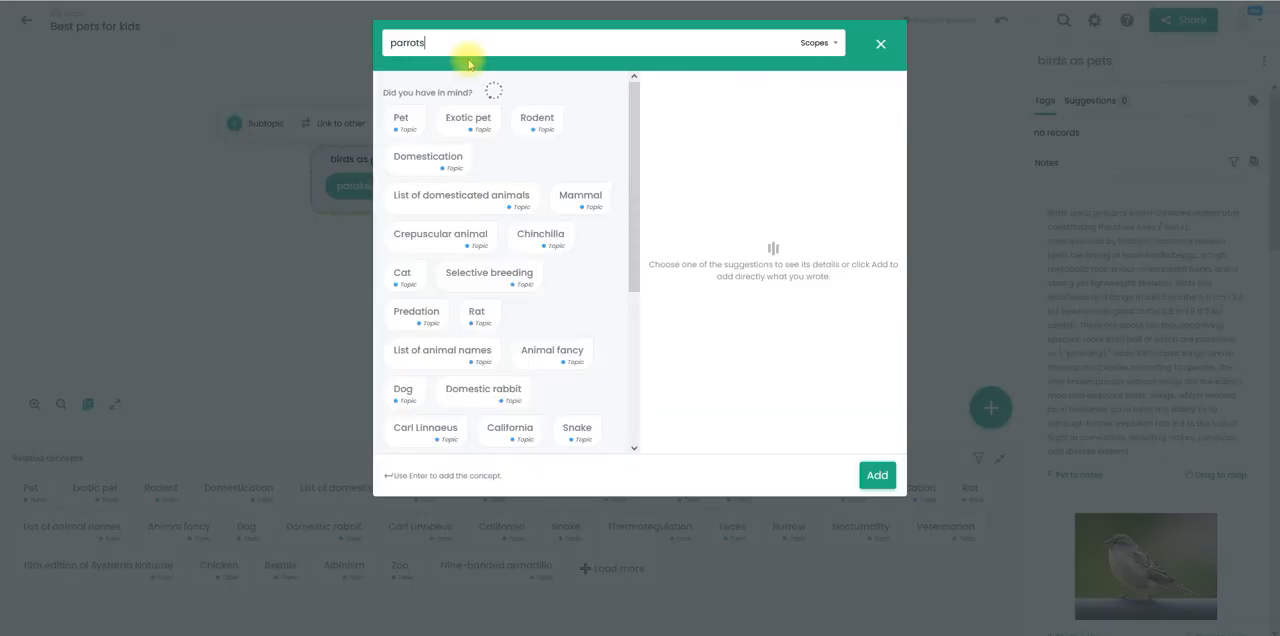
key(Return)
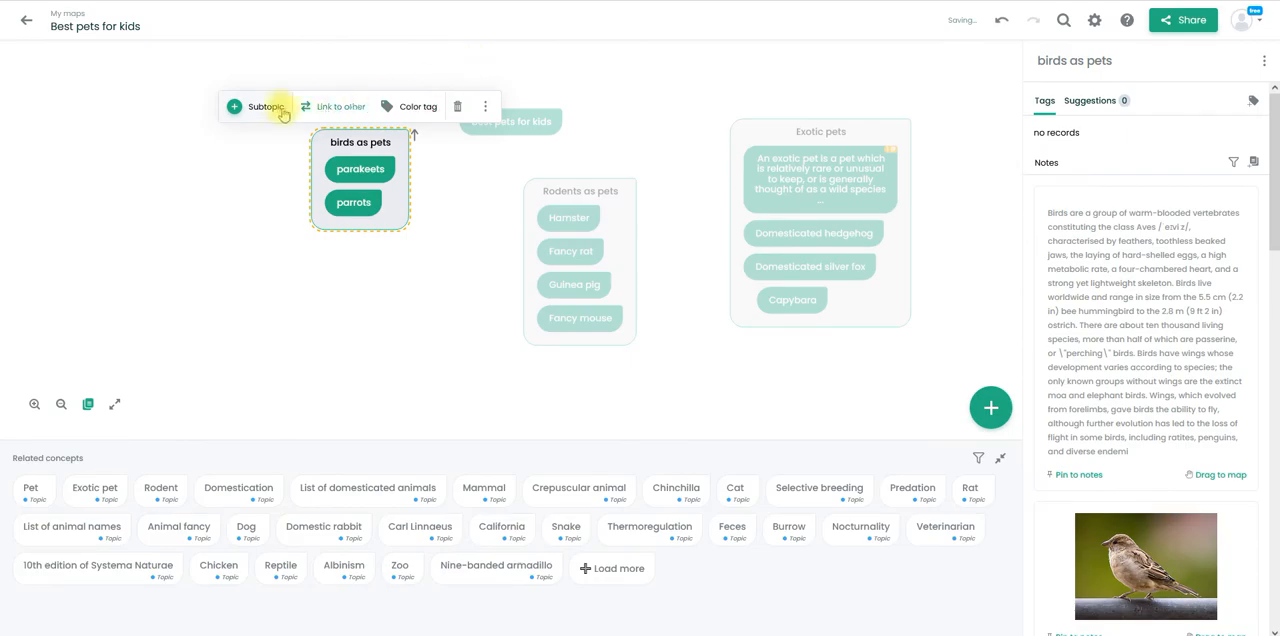
- Add the subtopics "finches" and "cockatoos" to the "birds as pets" concept
click(270, 106)
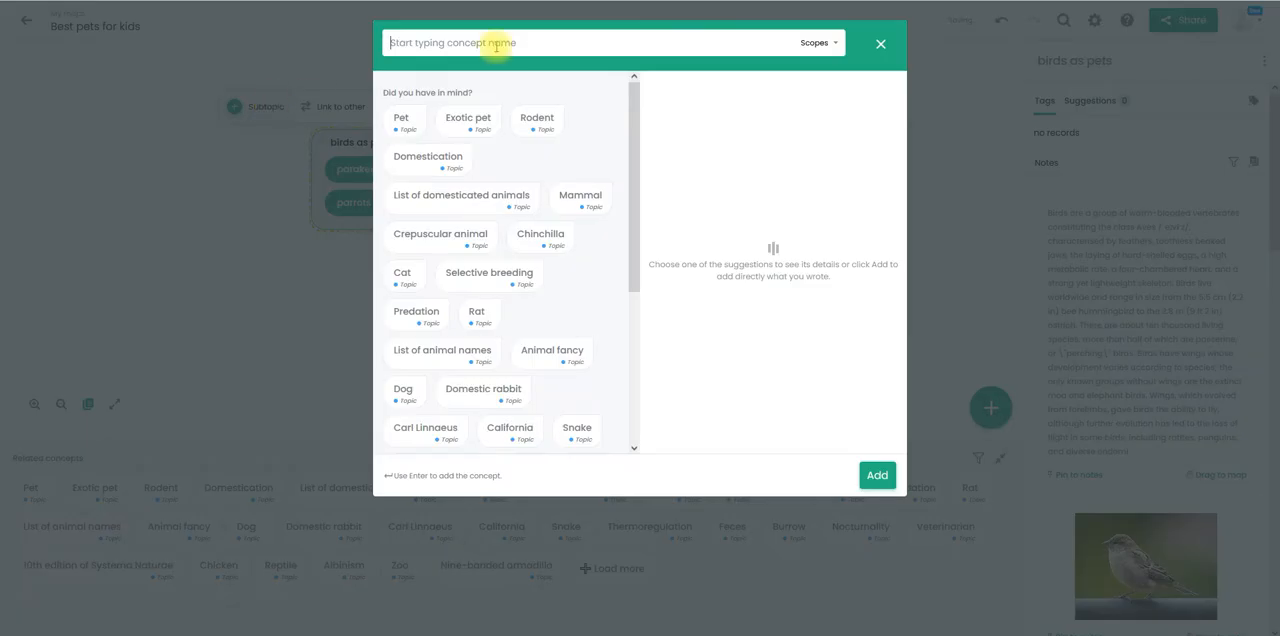
text(finches)
key(Return)
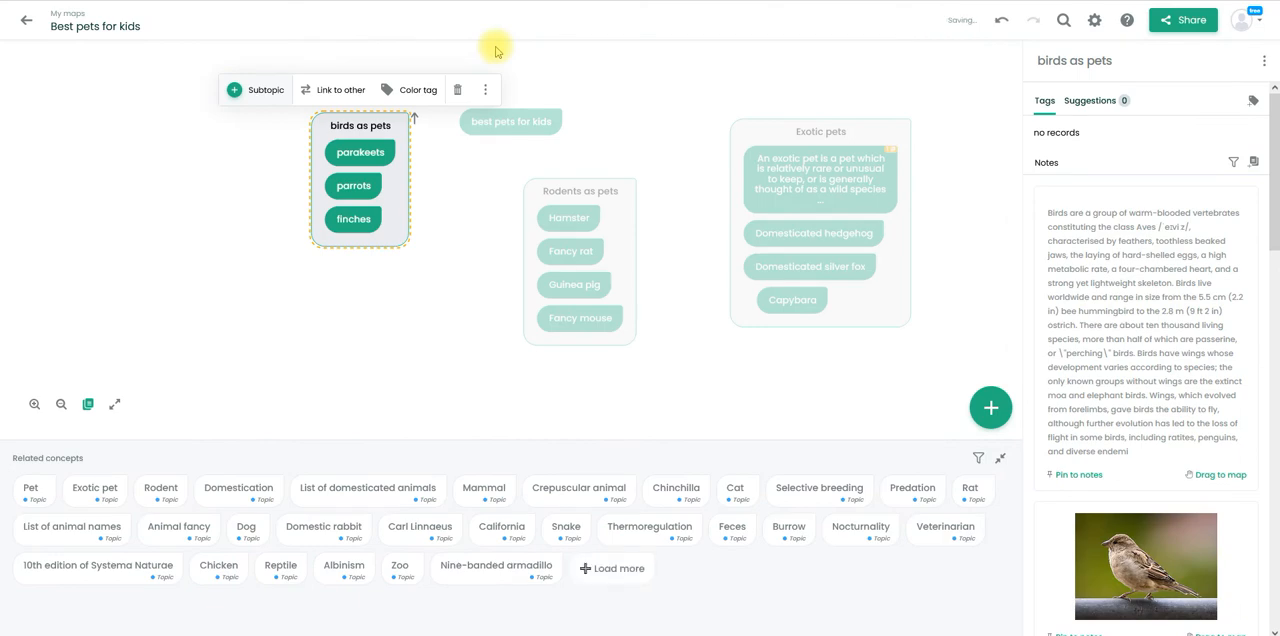
click(266, 91)
text(coc)
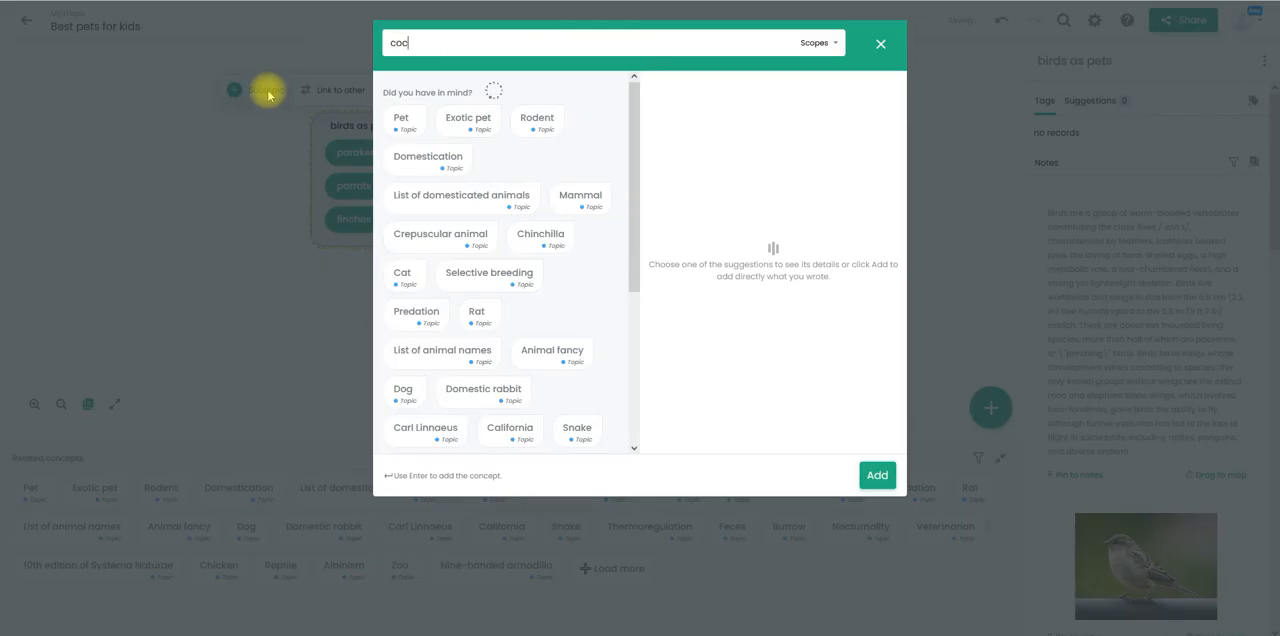
text(katoos)
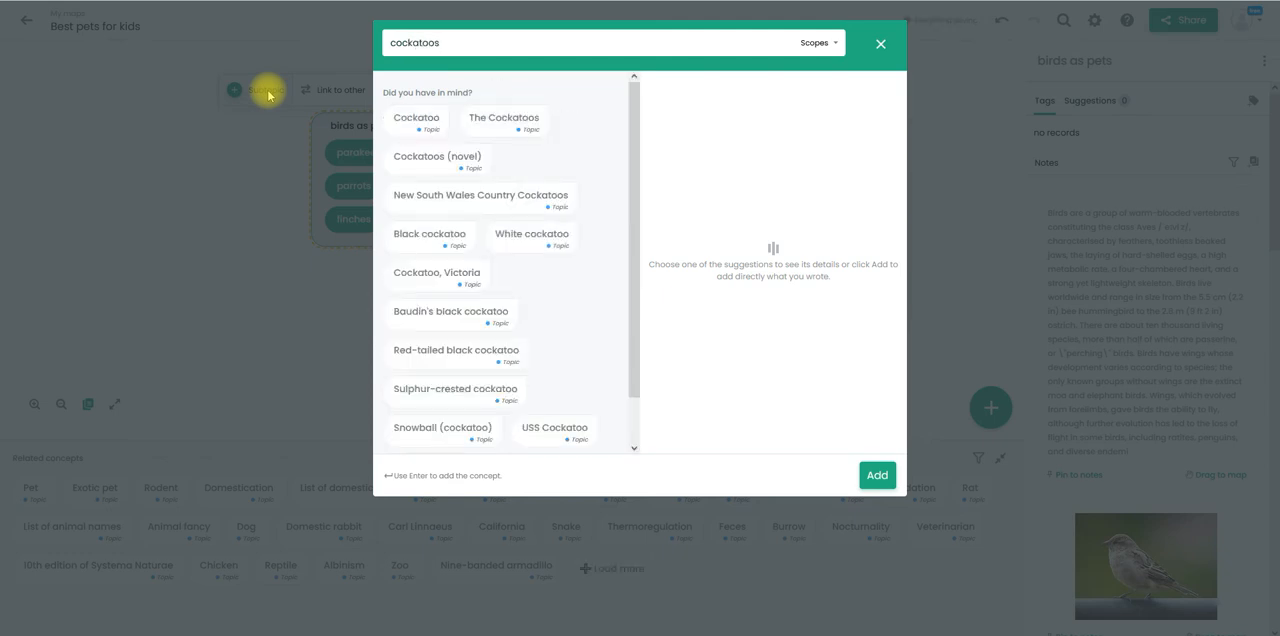
key(Return)
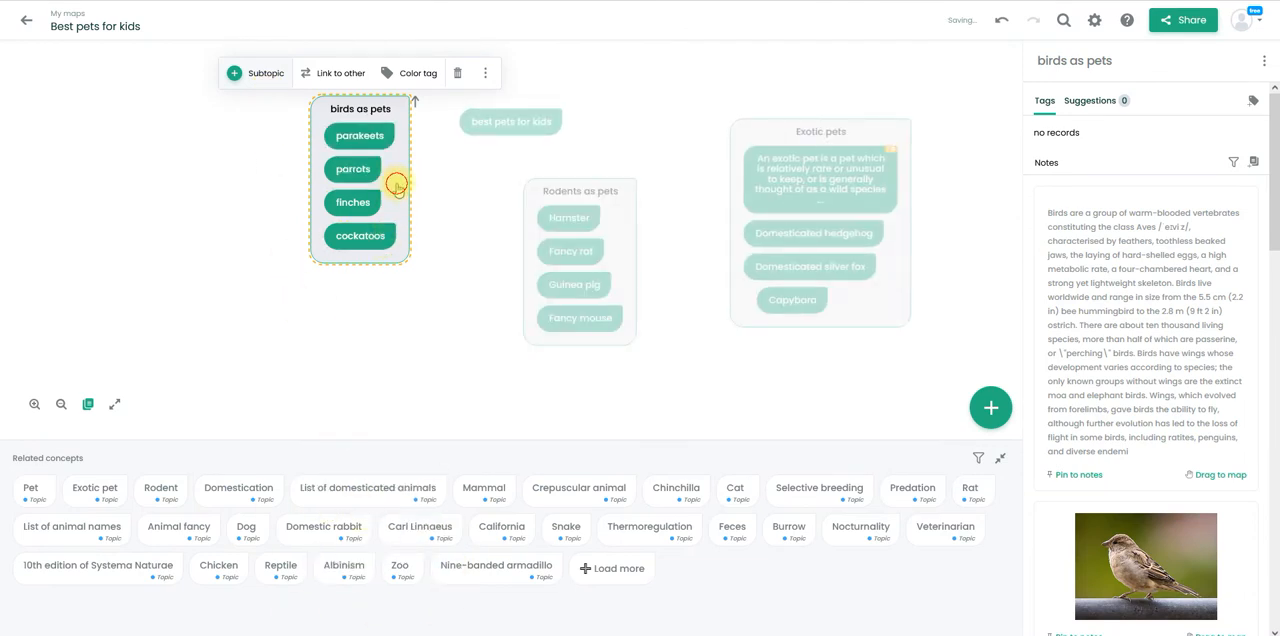
- Move the "birds as pets" group down beside the "Rodents as pets" group and view its notes
drag(398, 186, 402, 264)
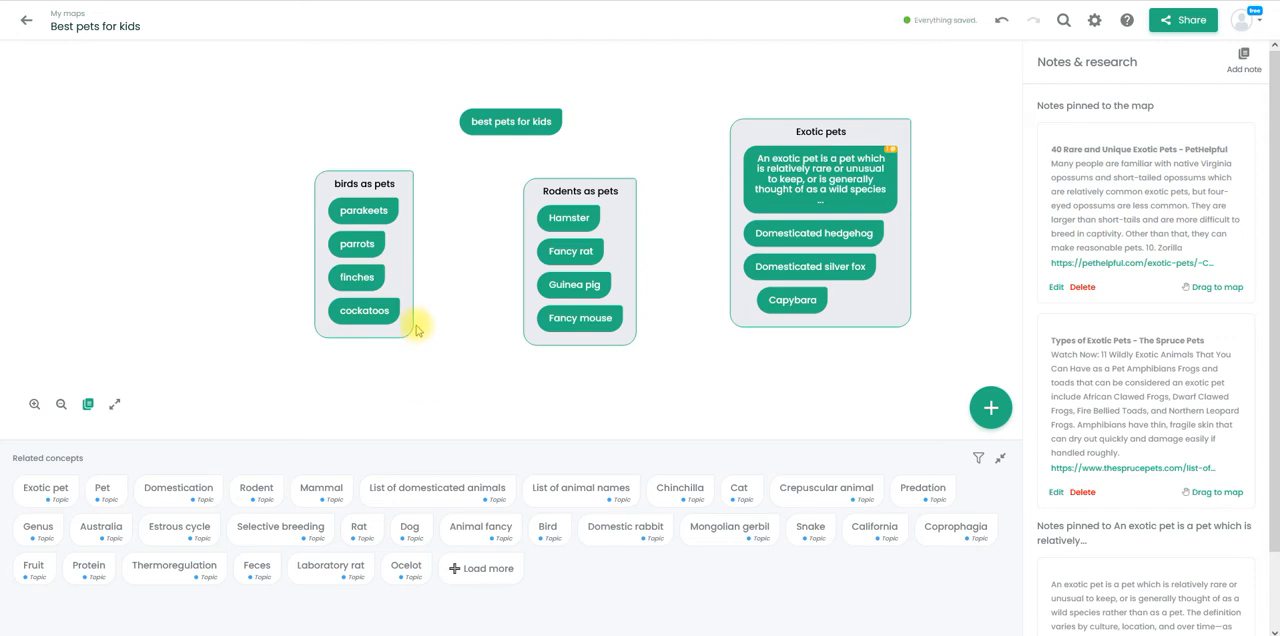
click(402, 278)
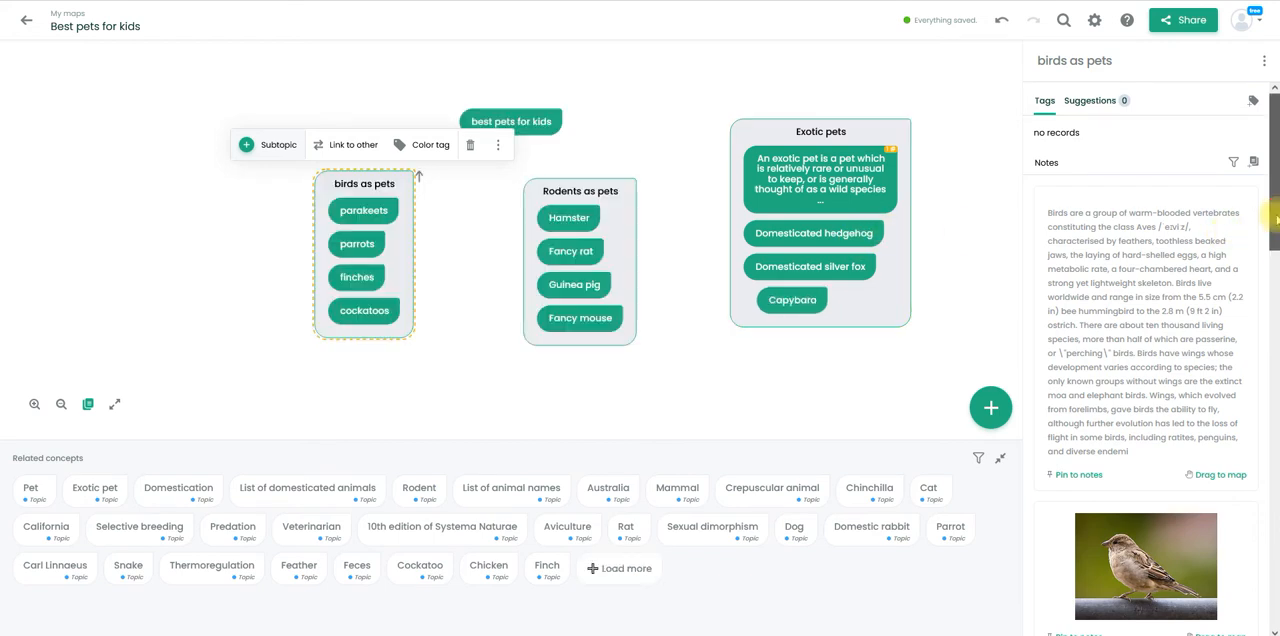
- Pin the "Looking For The Friendliest Pet Birds" and "The Top 10 Best Pet Birds" suggestions to the notes of "birds as pets"
drag(1275, 215, 1275, 389)
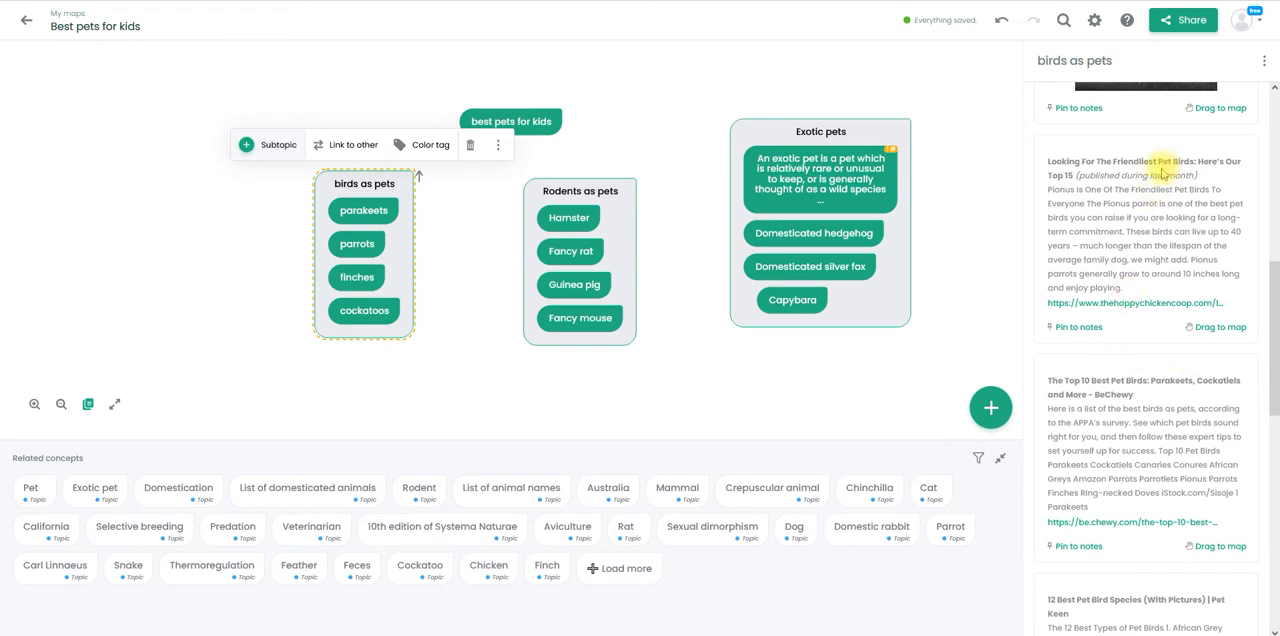
click(1084, 328)
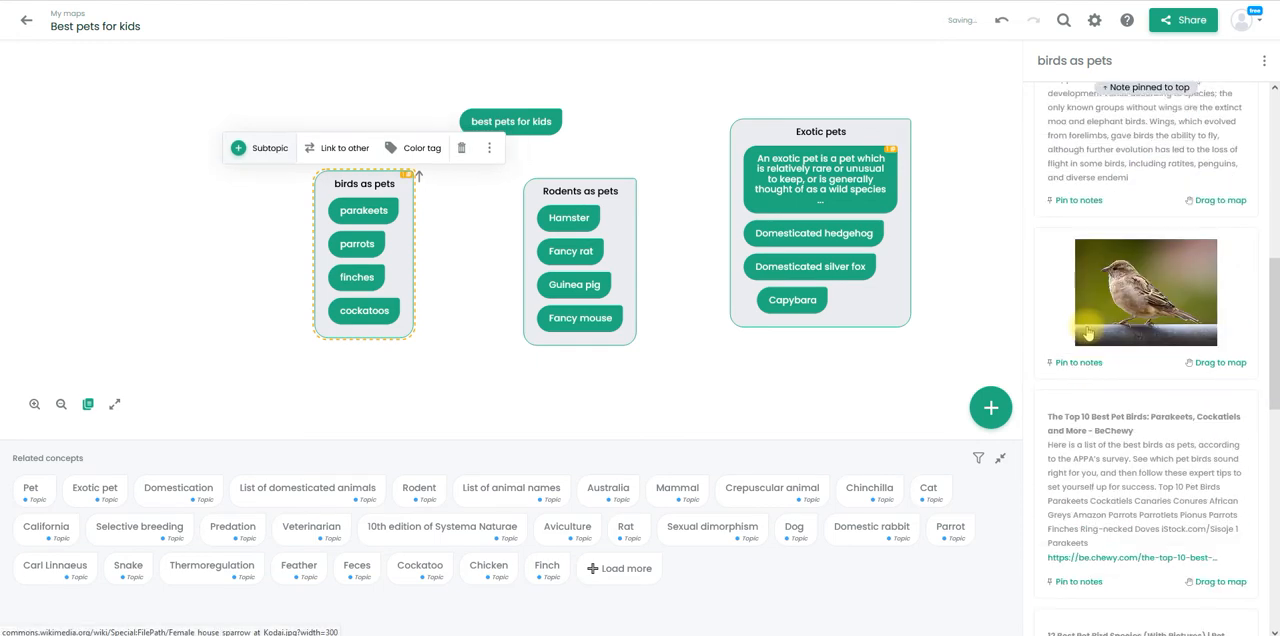
drag(1276, 393, 1276, 470)
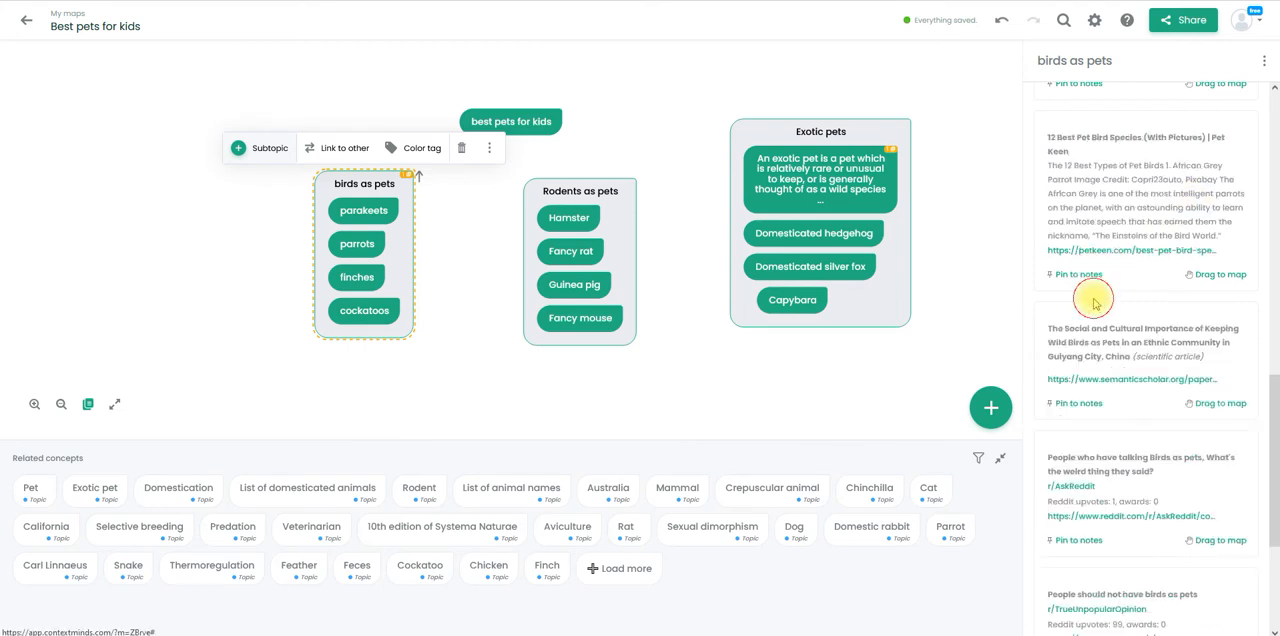
click(1092, 301)
drag(1274, 430, 1273, 570)
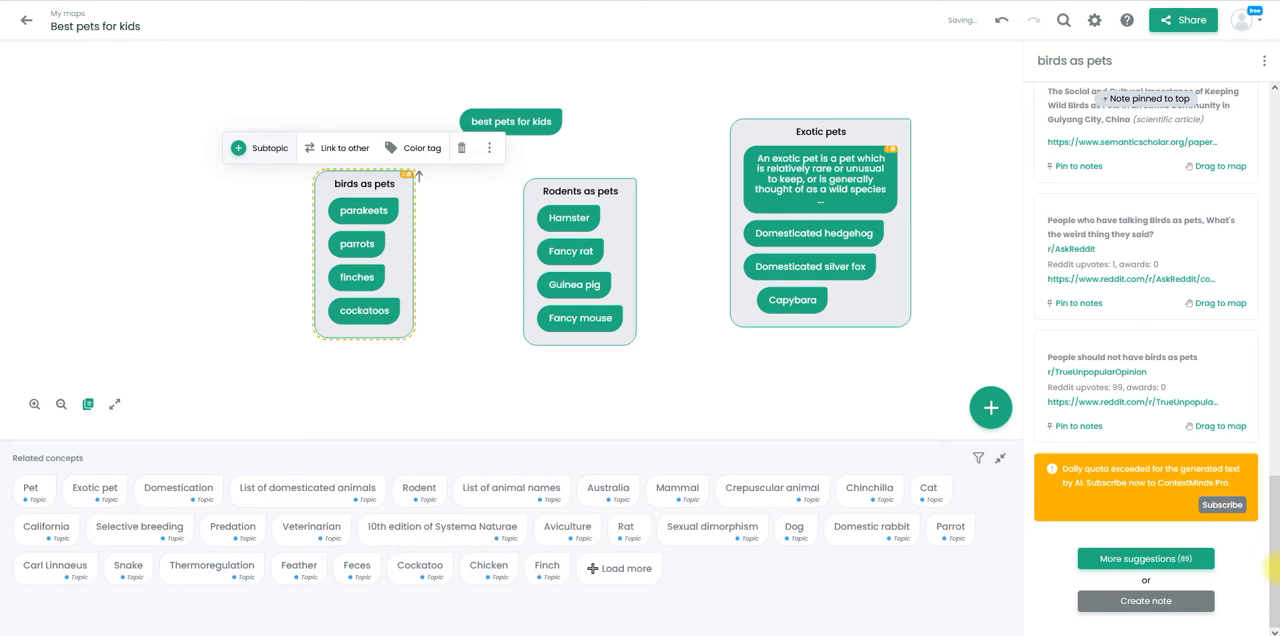
drag(1275, 489, 1270, 40)
click(645, 48)
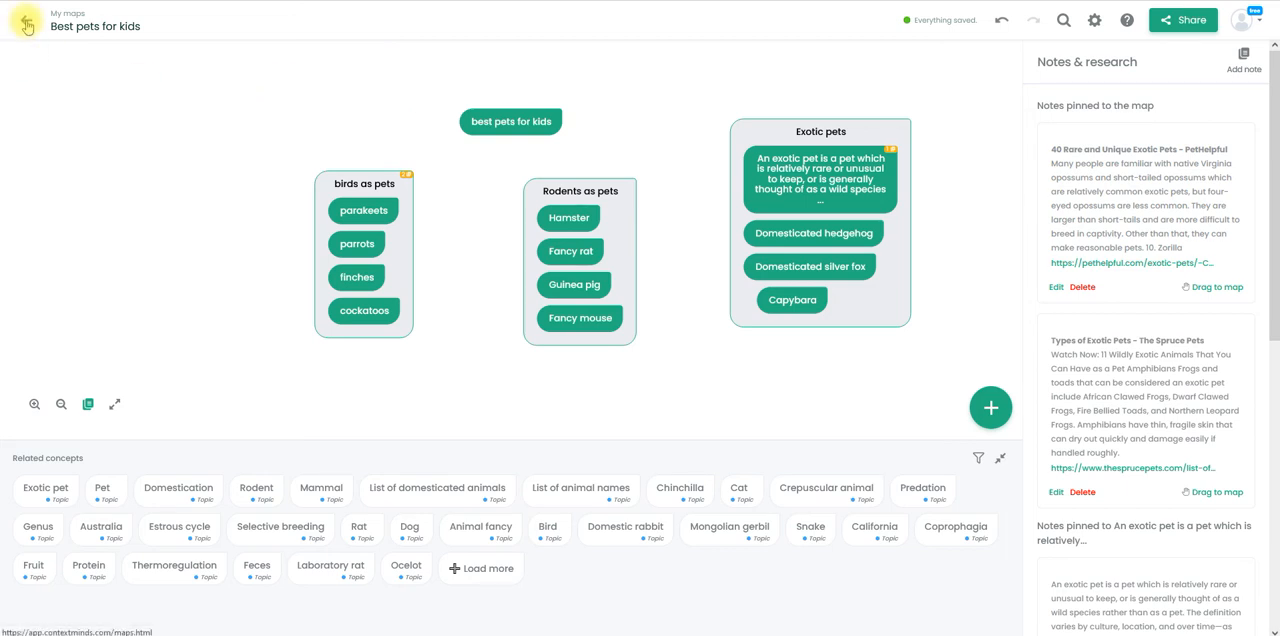
- Start a new note pinned to the map with the subject "Parakeets"
click(1246, 56)
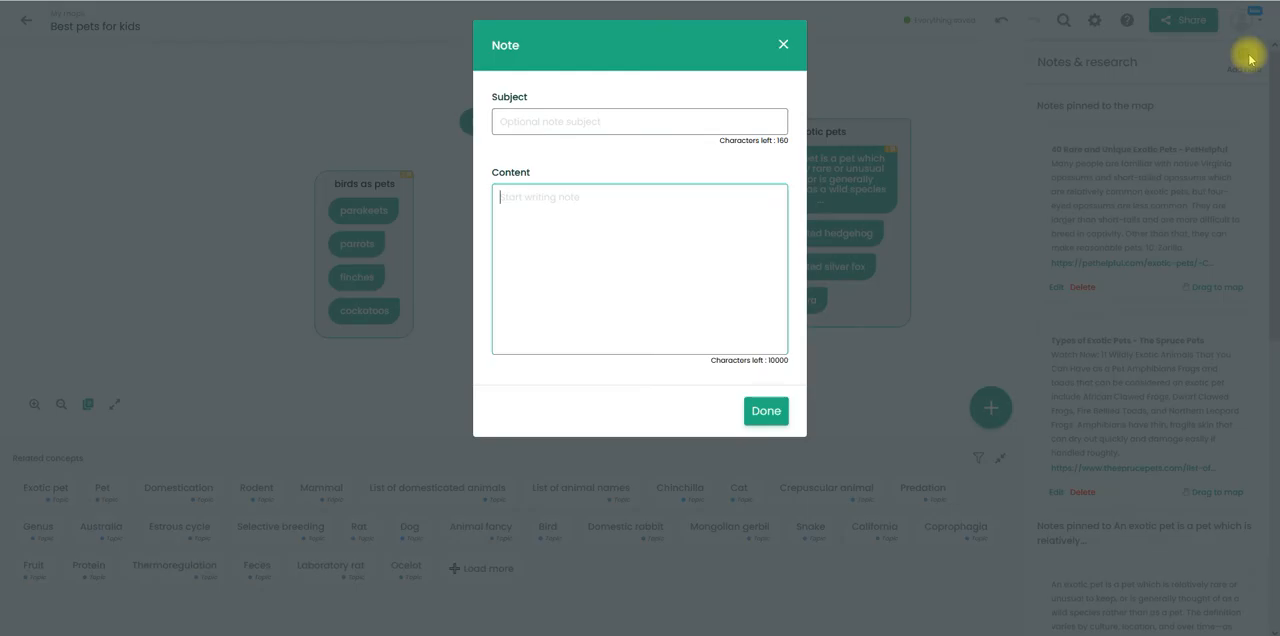
click(603, 123)
text(Parakett)
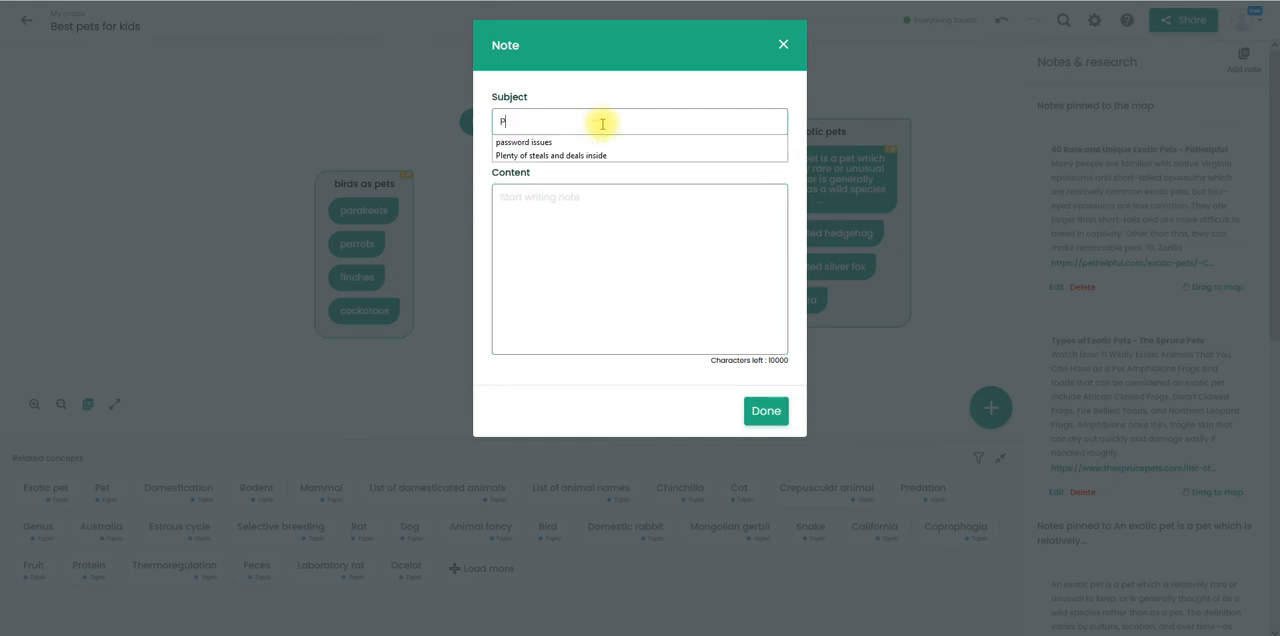
key(BackSpace)
text(ets)
key(Tab)
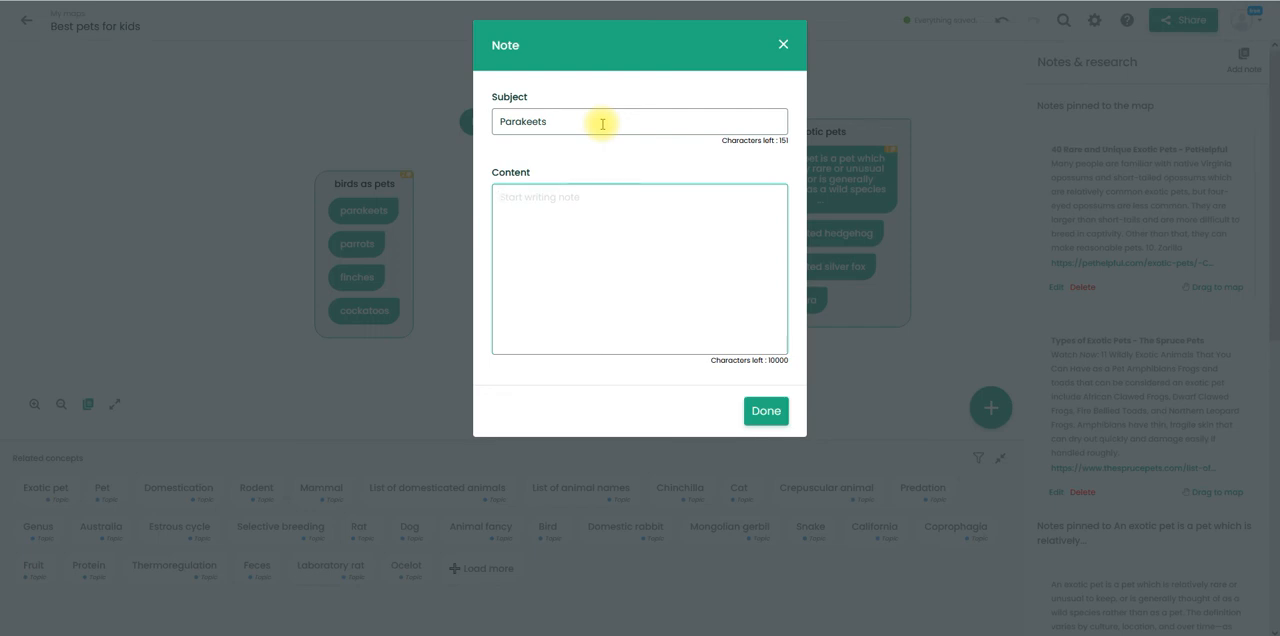
- Fill the note with the lines "Different color blends", "How to tell male vs female", "Best foods" and "Foods to avoid", and save it
text(Different co)
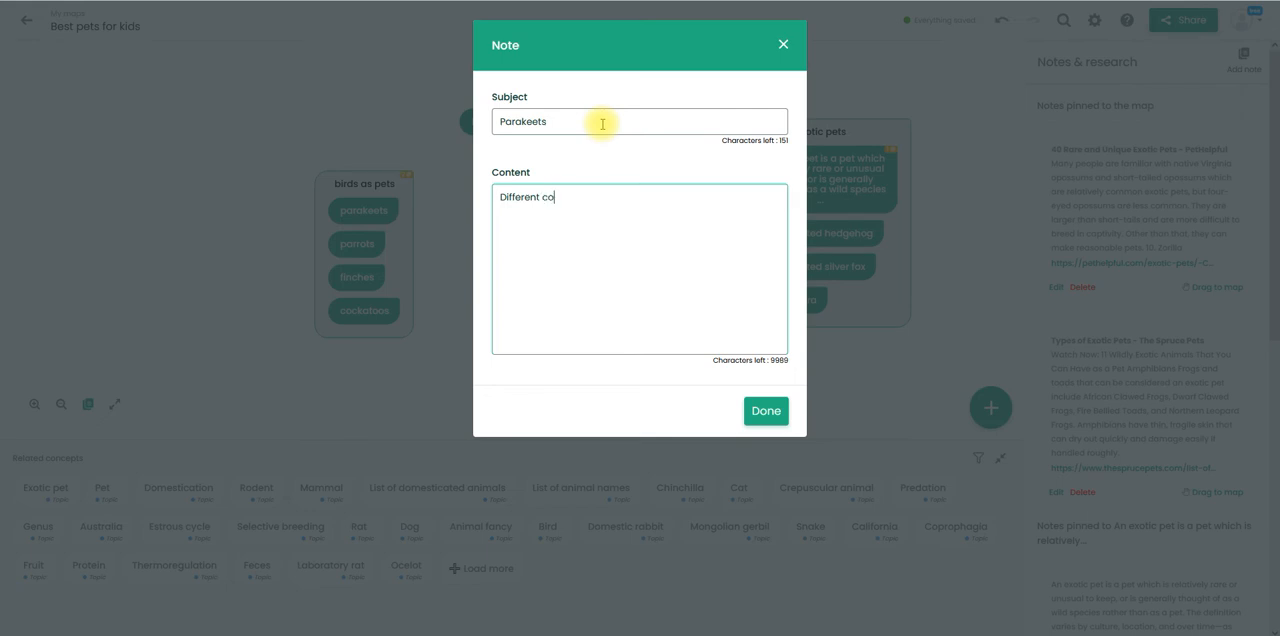
text(lors)
text(blens)
text(ds)
key(Return)
text(How to te)
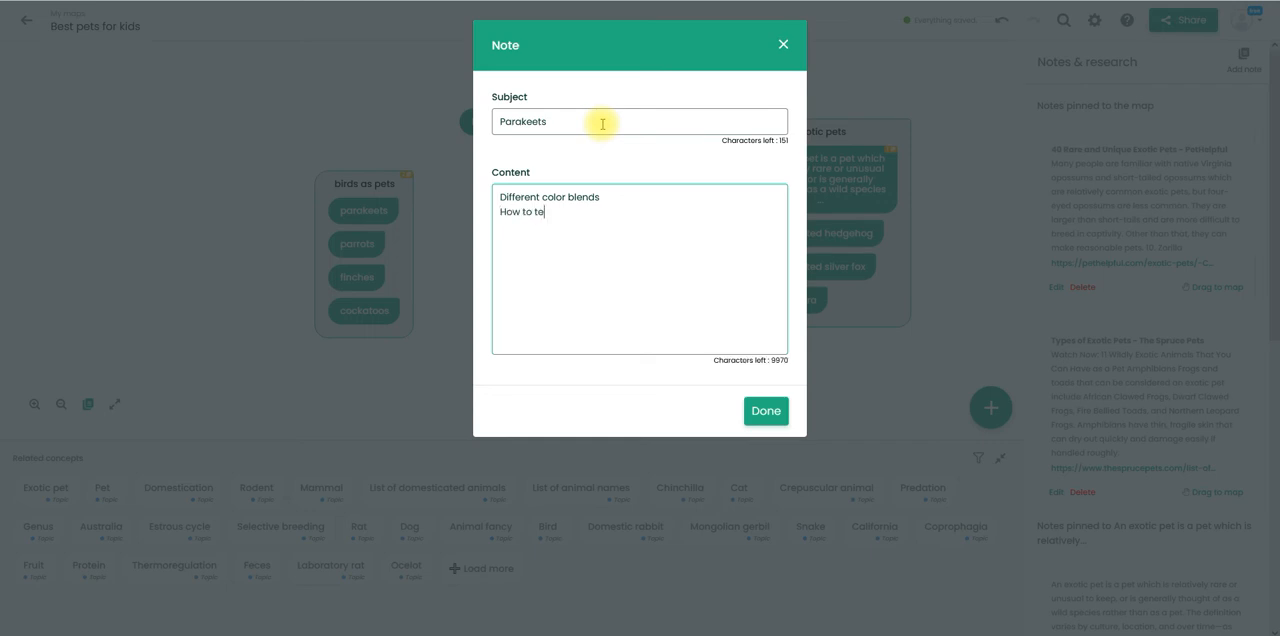
text(ll male vs female)
key(Return)
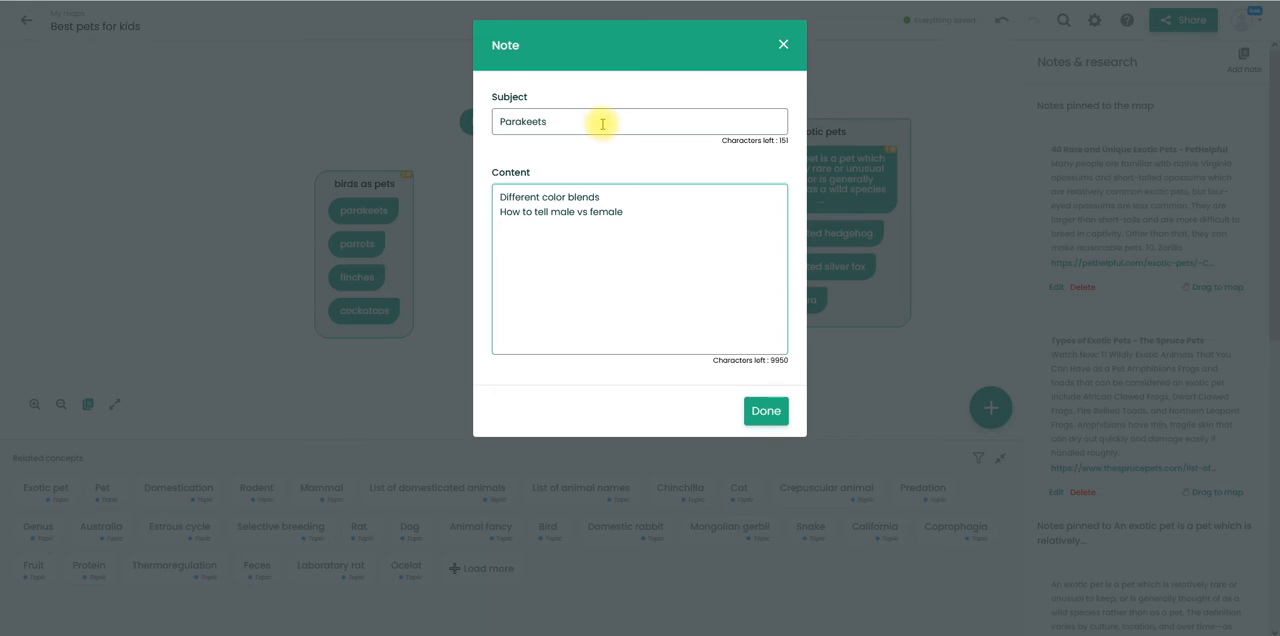
text(Best foods)
key(Return)
text(Foods to avoid)
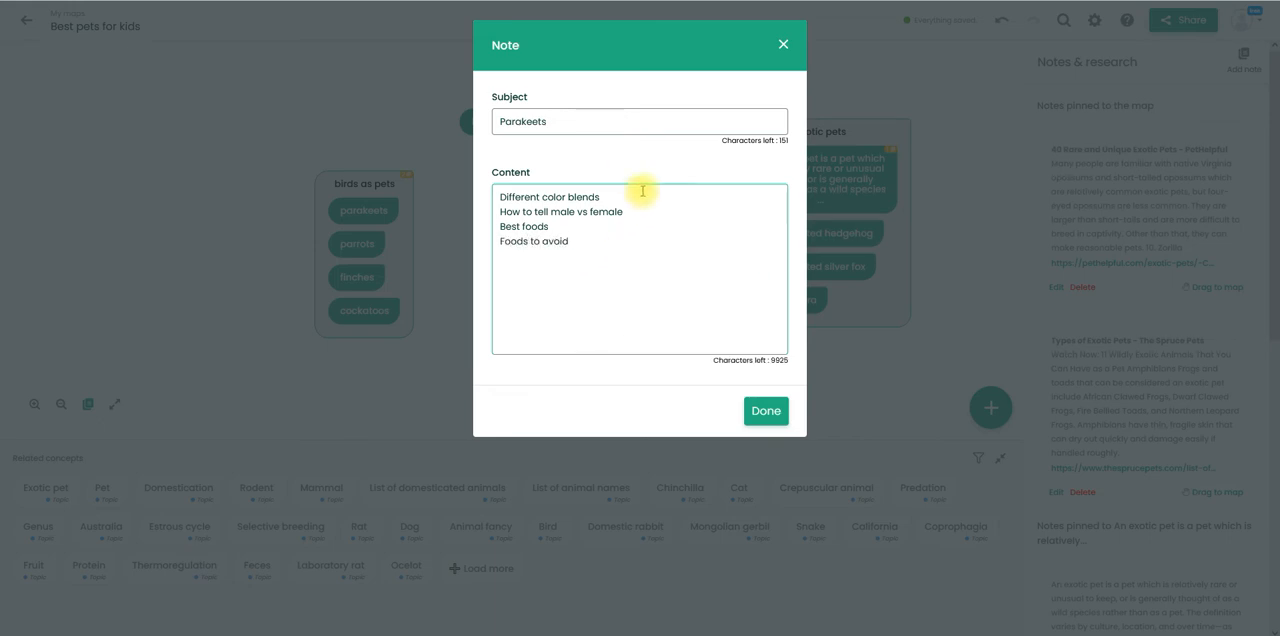
click(765, 411)
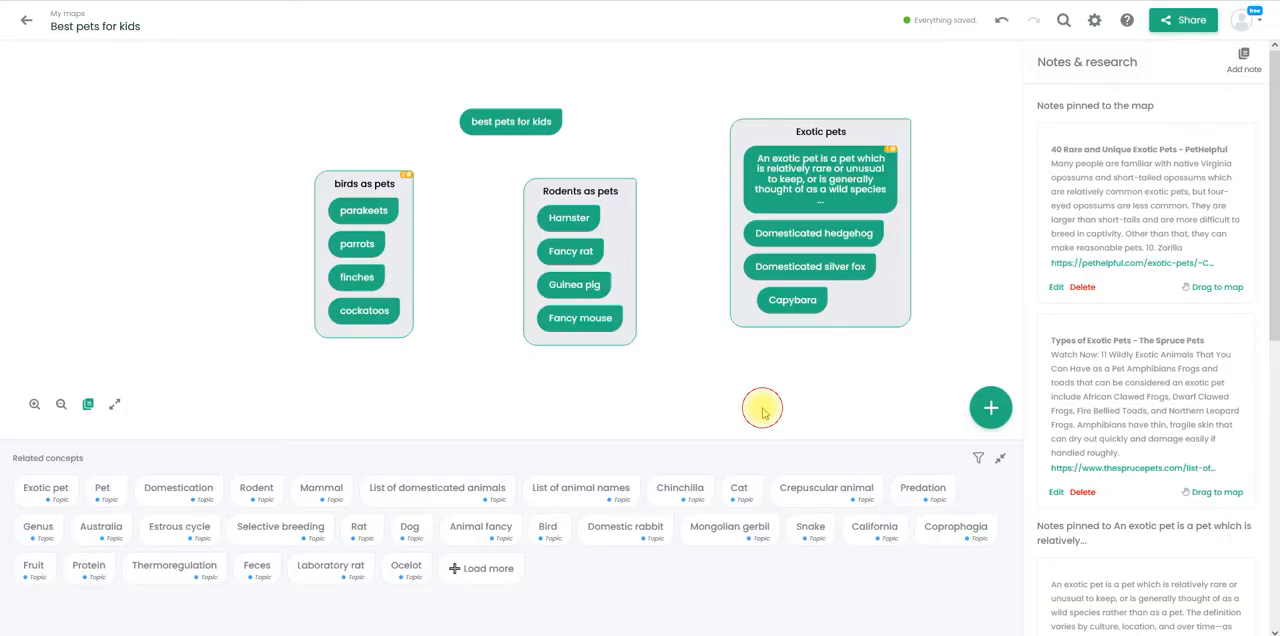
- Review the notes pinned to the "birds as pets" group
click(407, 180)
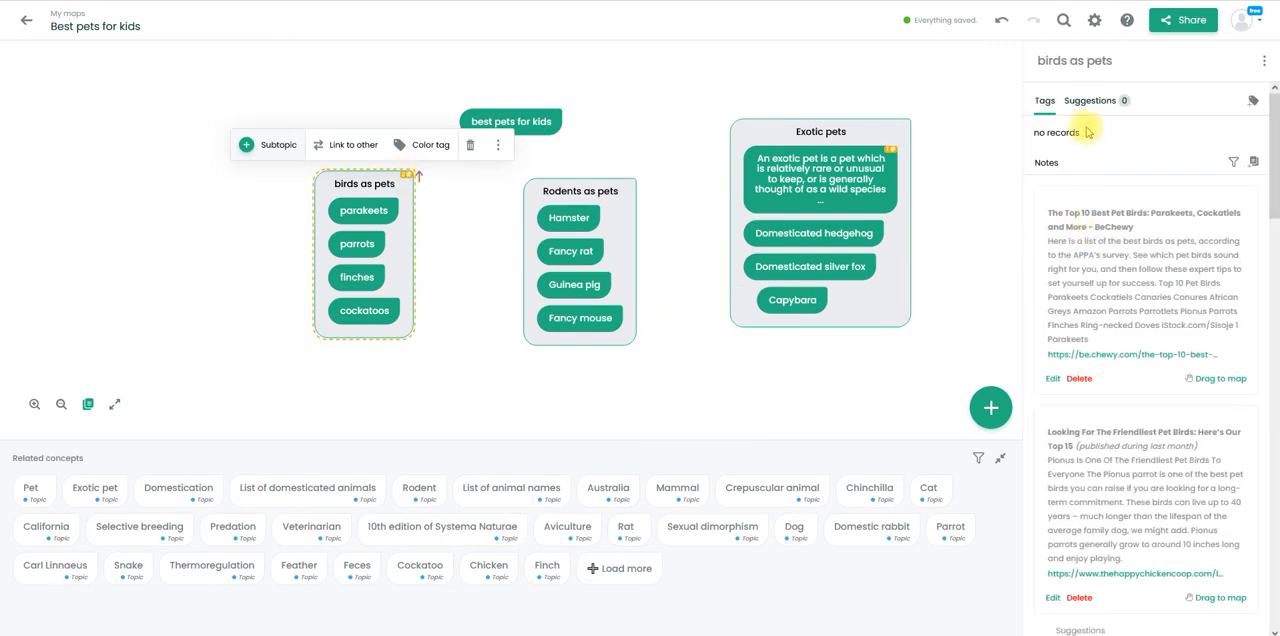
click(1276, 348)
drag(1272, 285, 1265, 150)
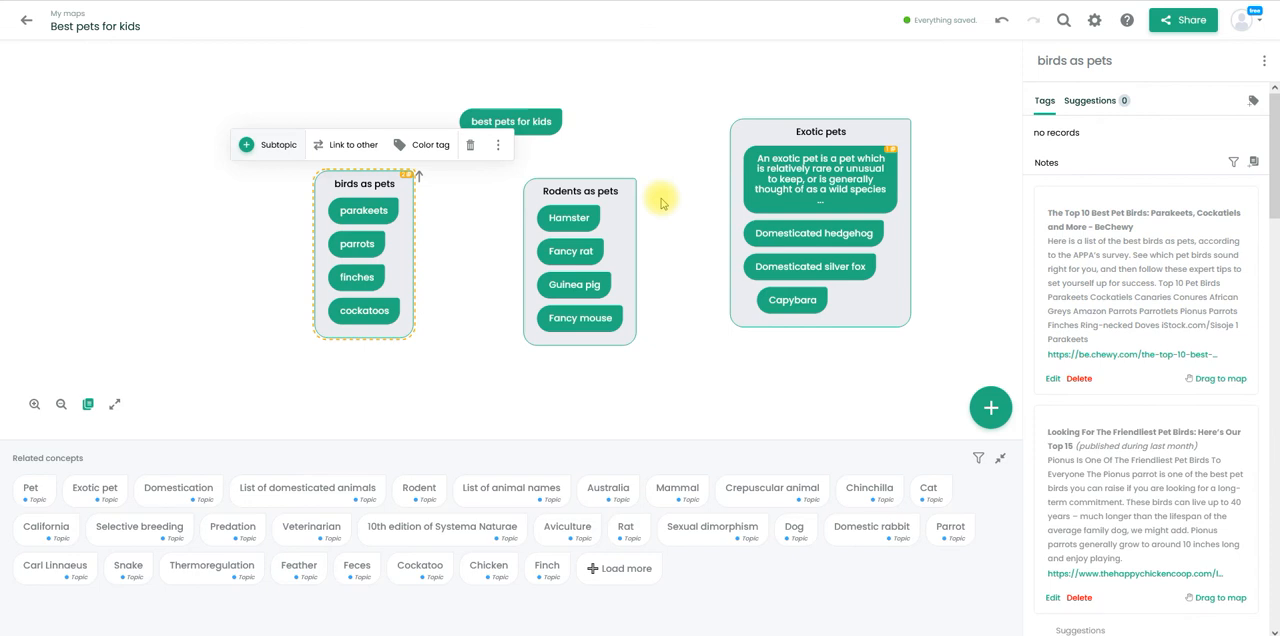
click(374, 184)
click(374, 184)
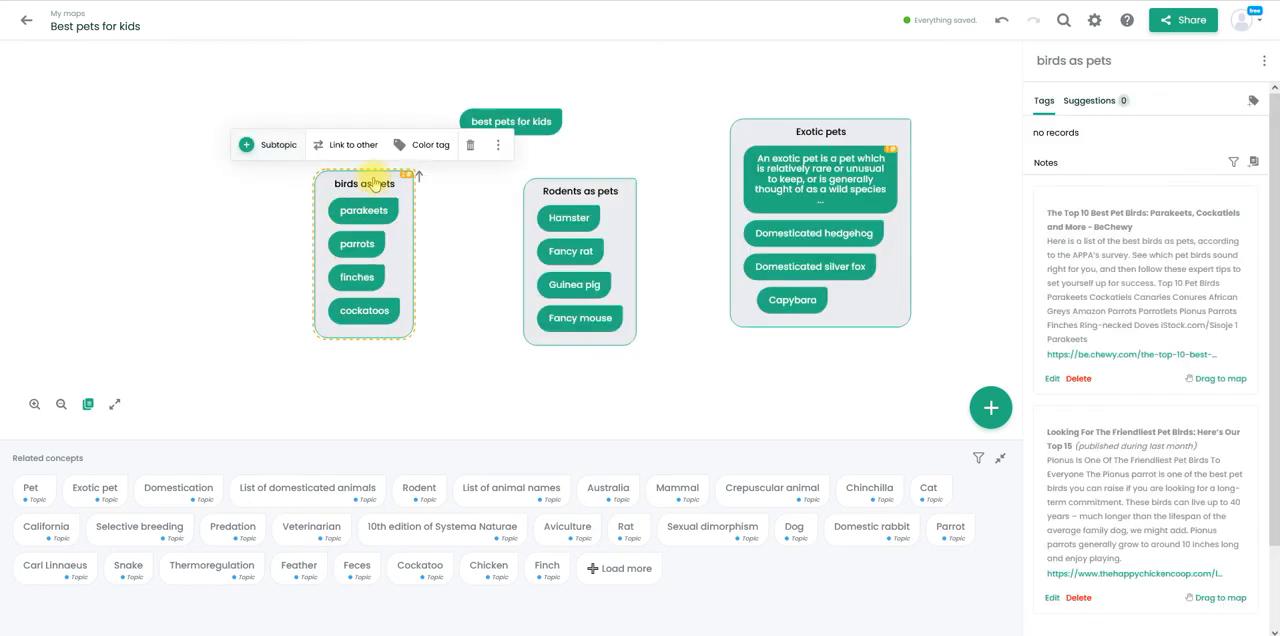
click(499, 145)
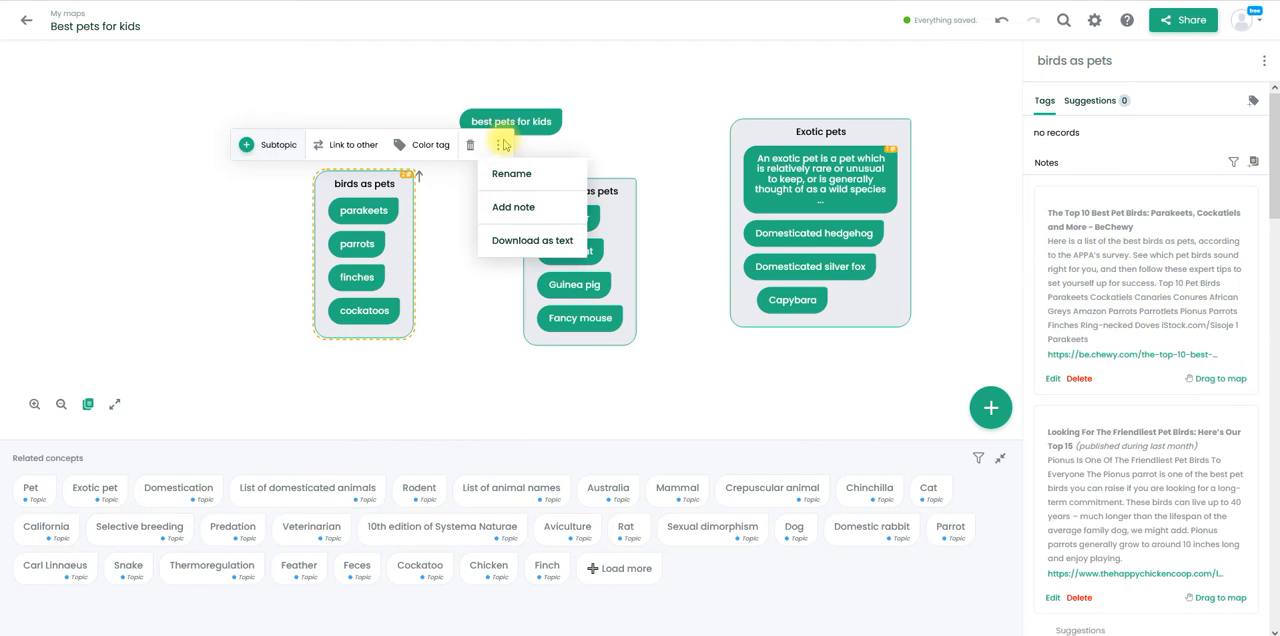
click(513, 208)
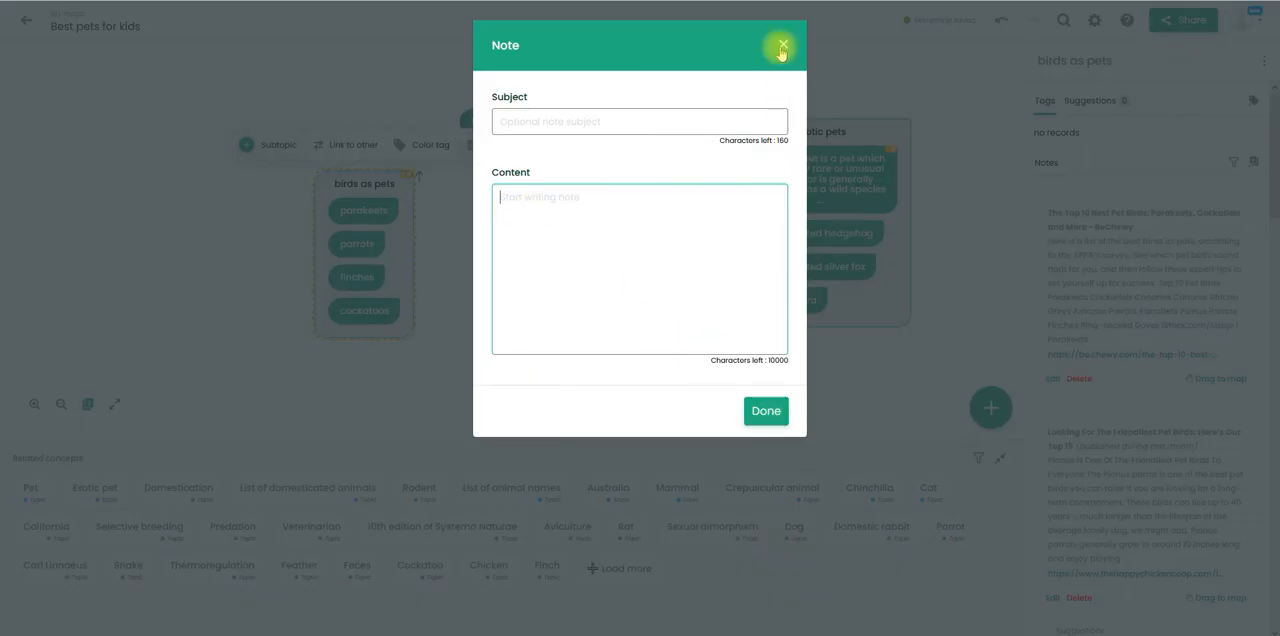
click(783, 47)
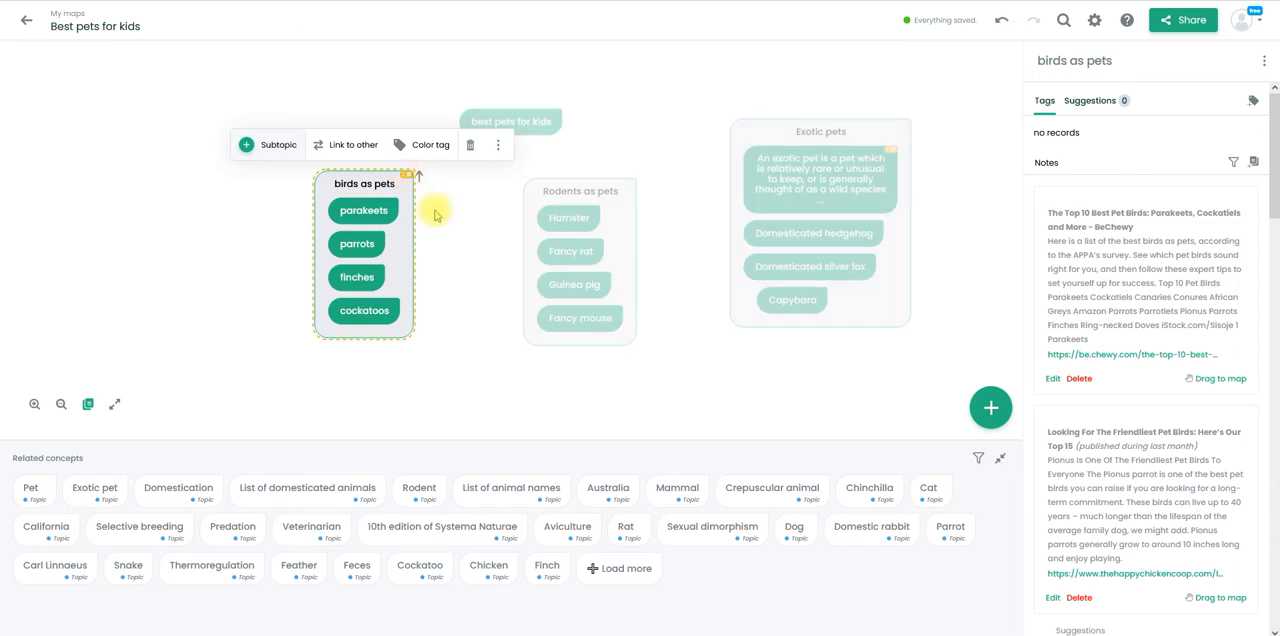
click(463, 245)
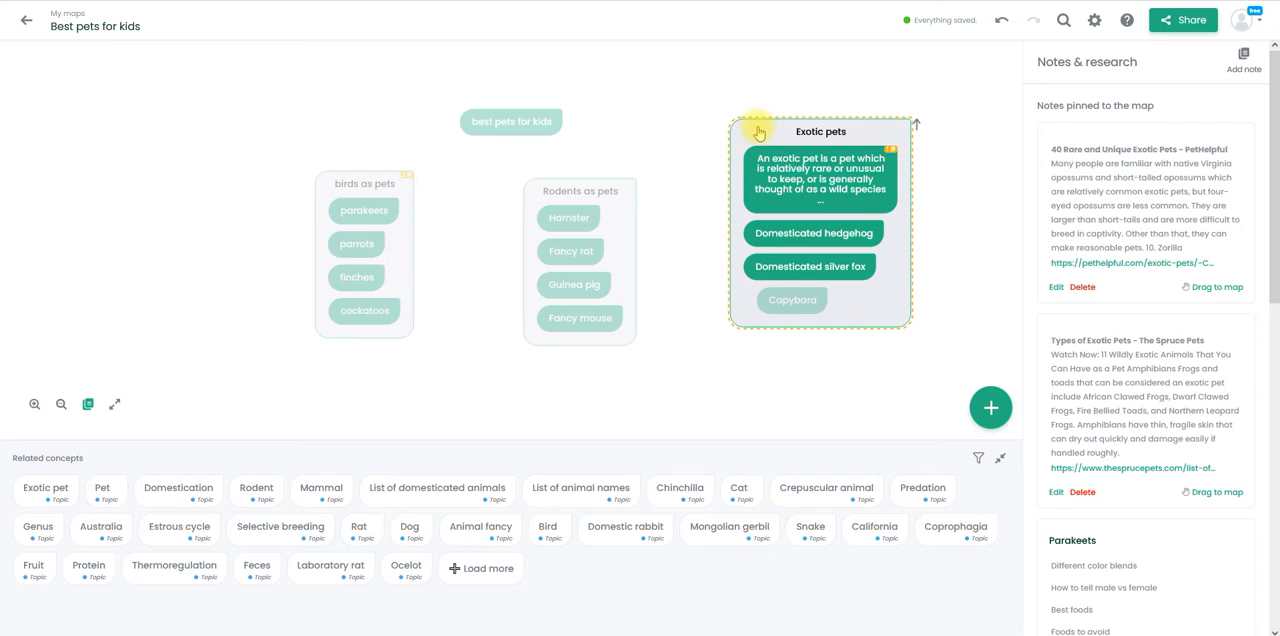
- Link the "best pets for kids" concept to the "birds as pets" group with an unnamed relationship
click(505, 128)
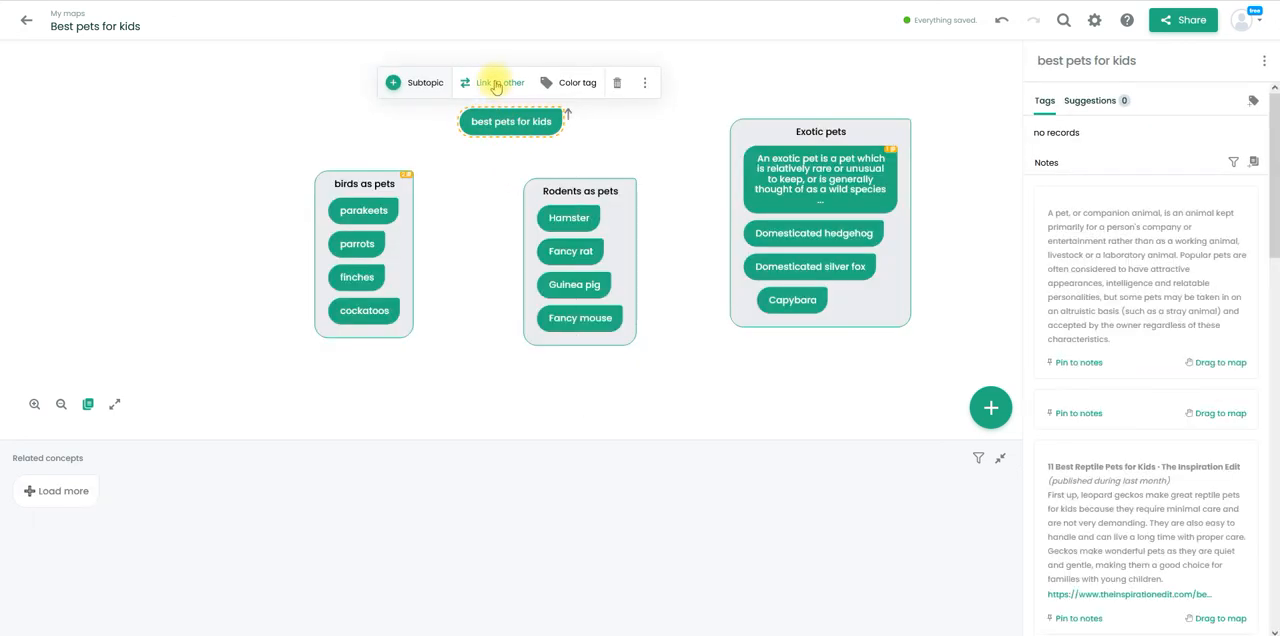
click(495, 84)
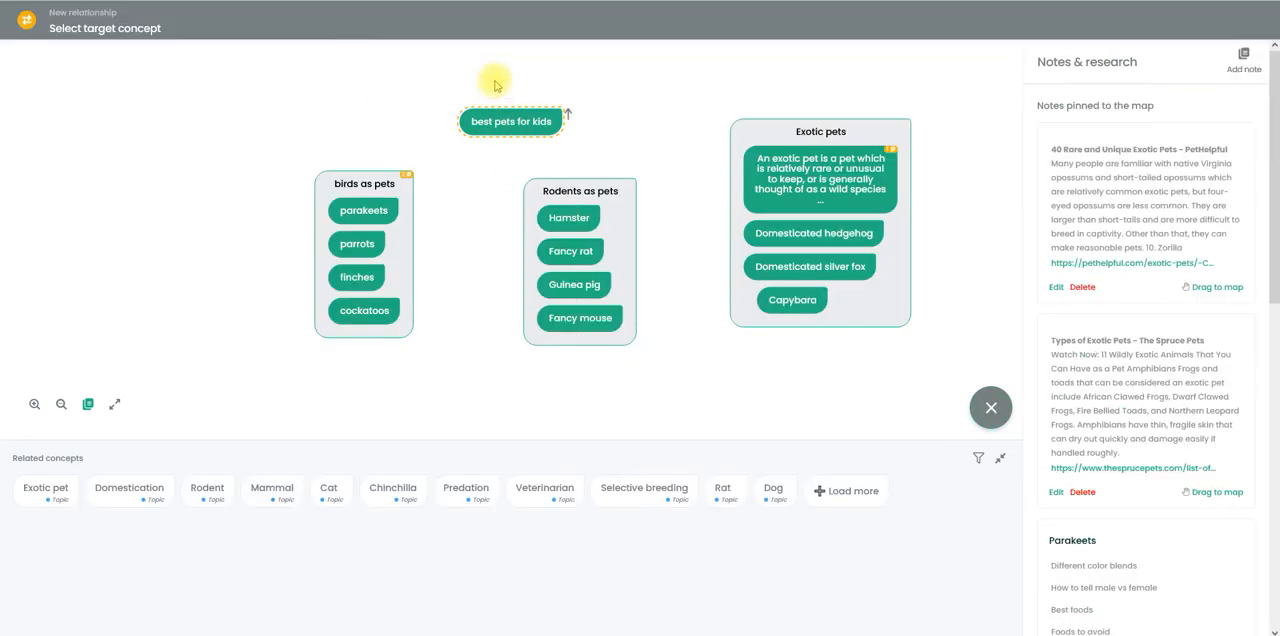
click(364, 180)
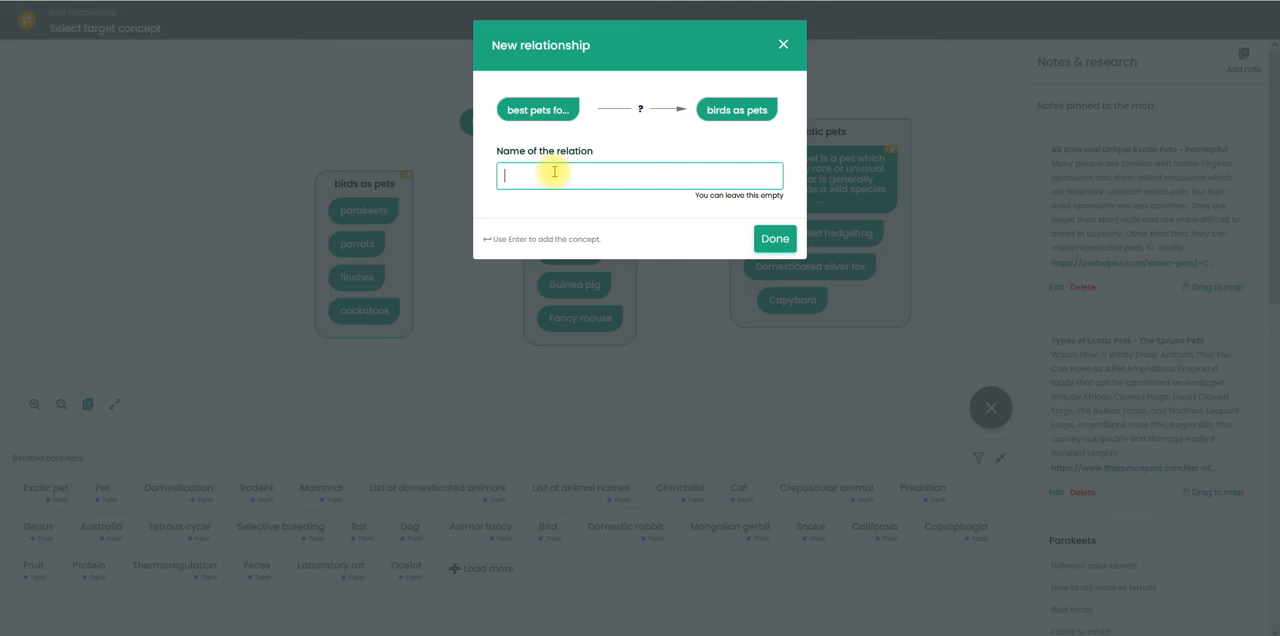
click(786, 238)
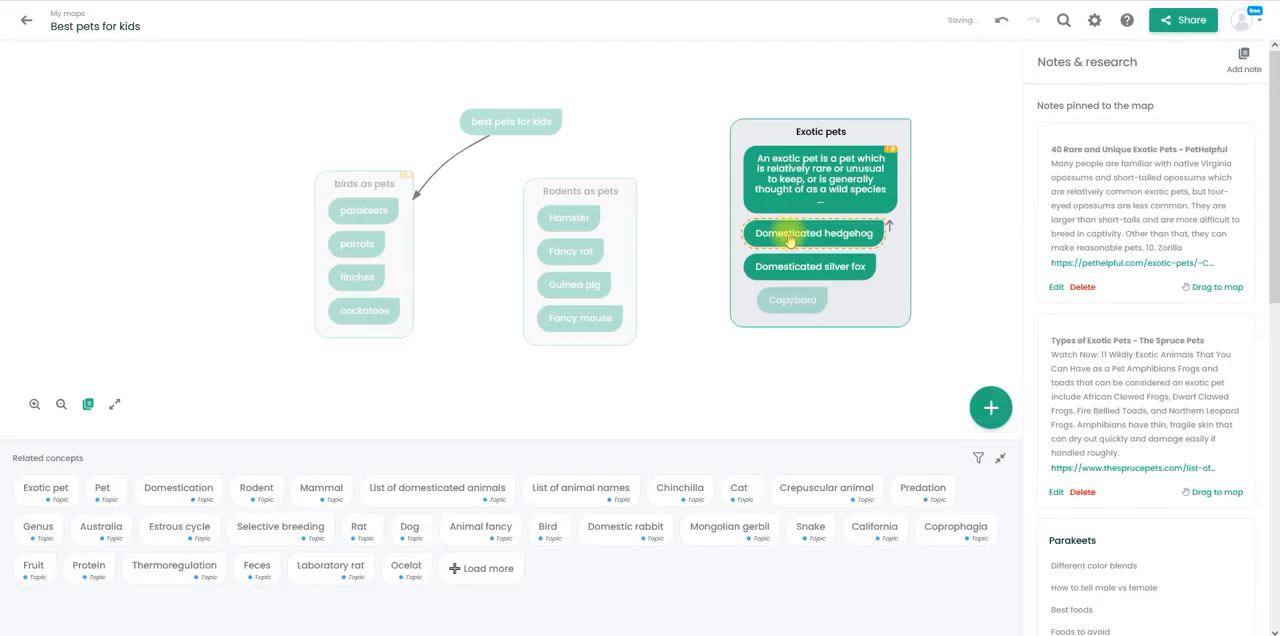
- Link the "best pets for kids" concept to the "Rodents as pets" group, leaving the relation name empty
click(543, 130)
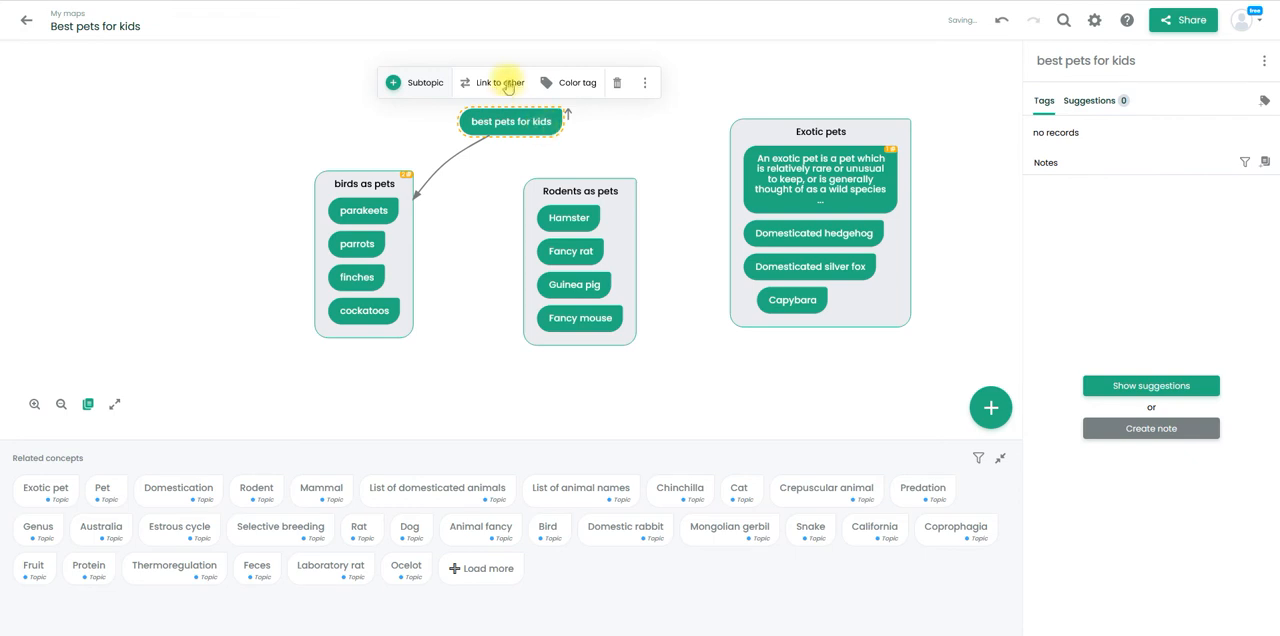
click(506, 82)
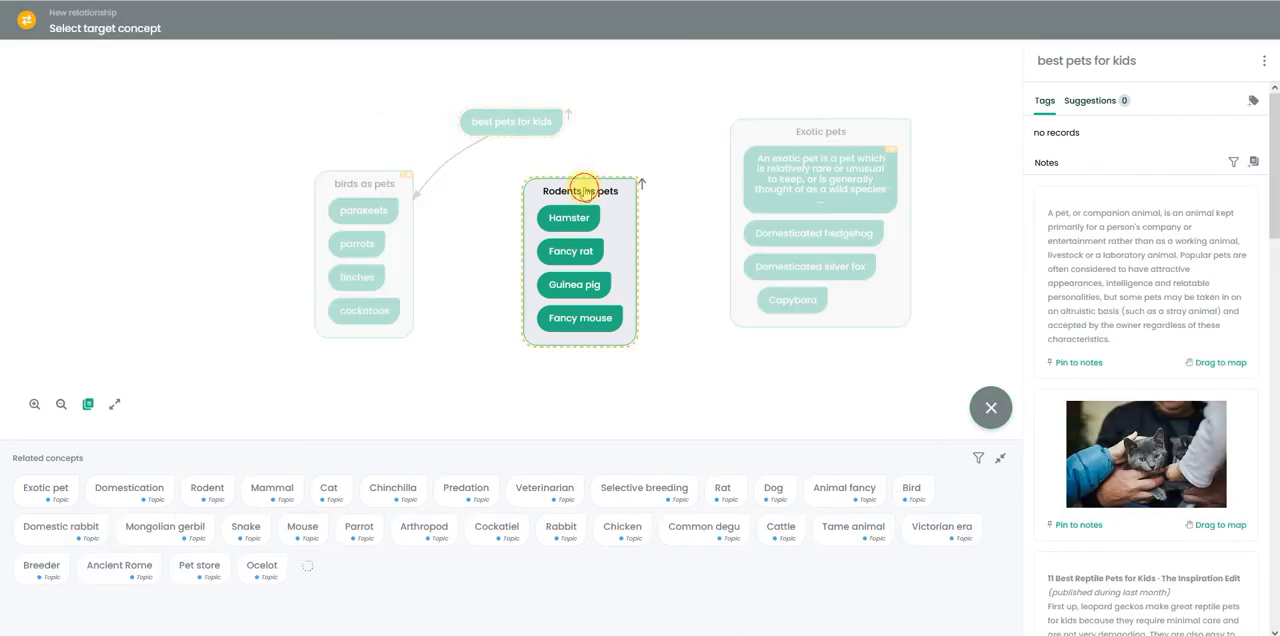
click(585, 193)
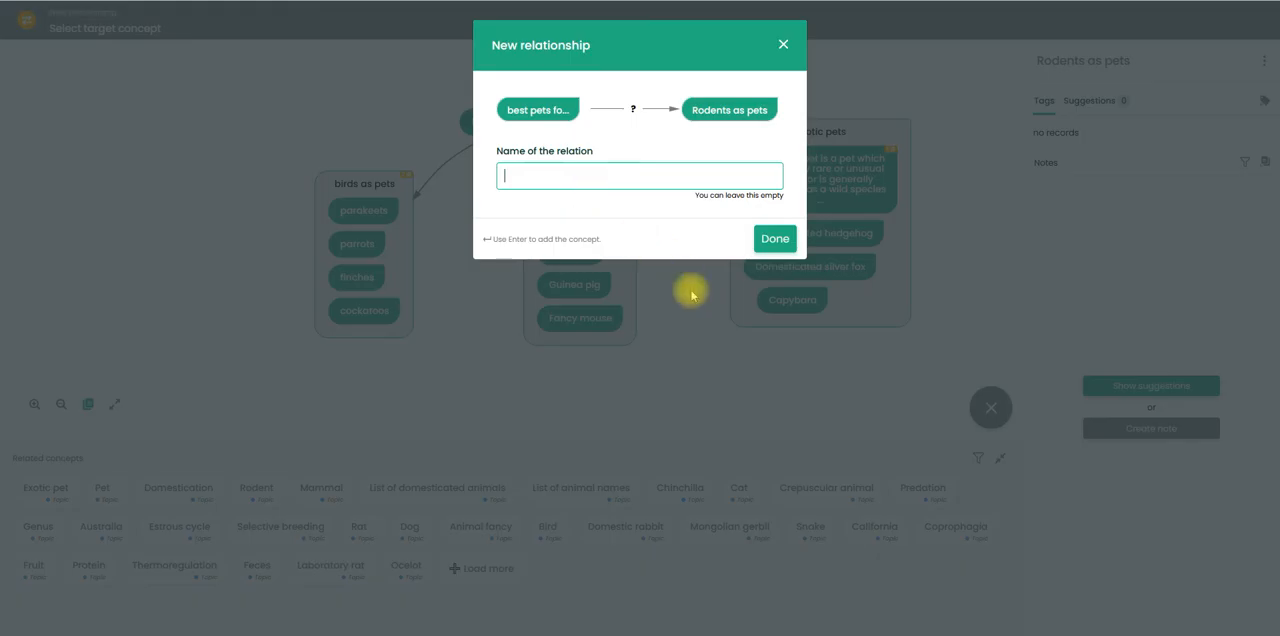
click(770, 238)
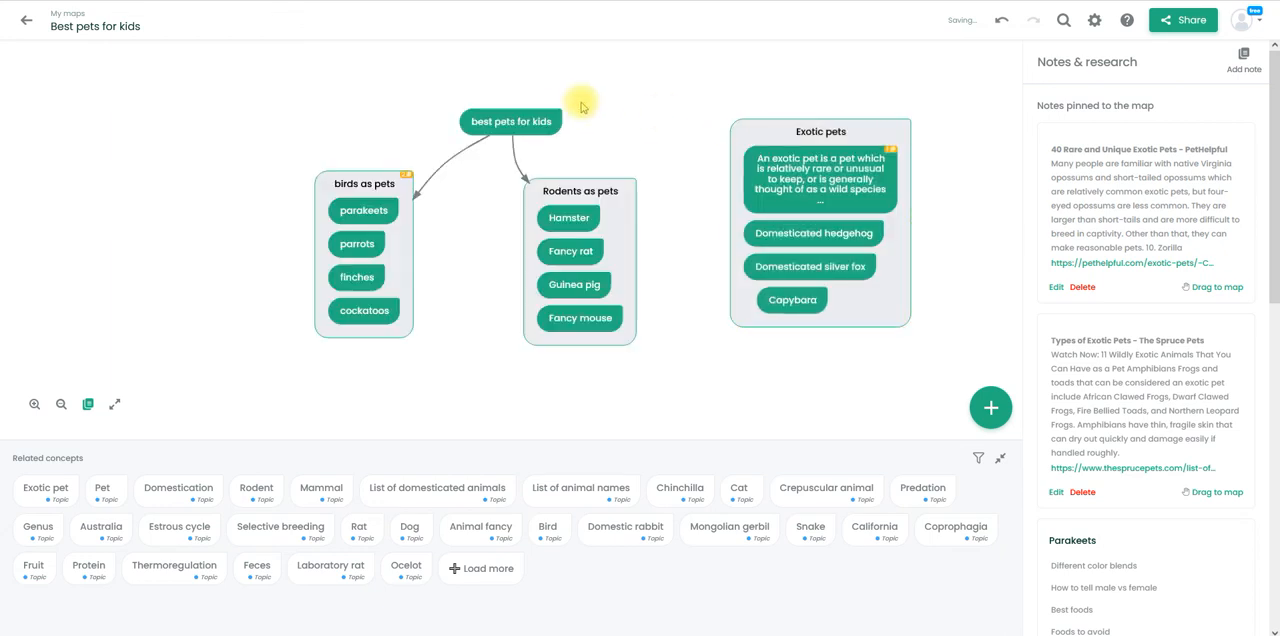
- Link the "best pets for kids" concept to the "Exotic pets" group, leaving the relation name empty
click(553, 121)
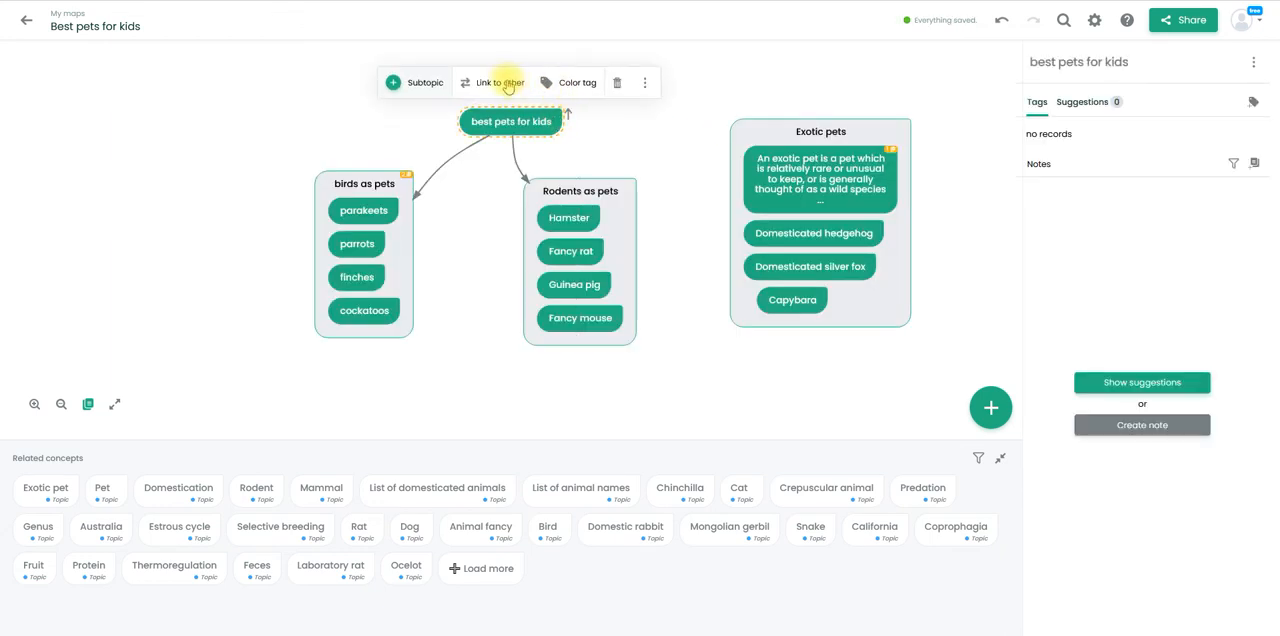
click(501, 82)
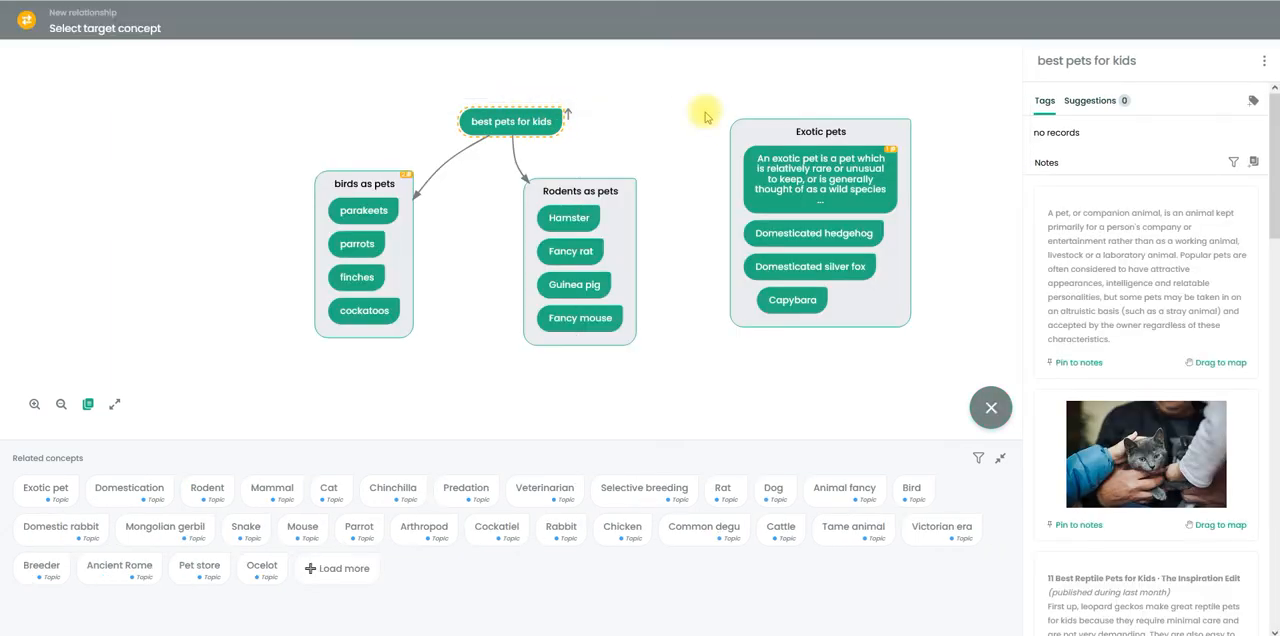
click(755, 133)
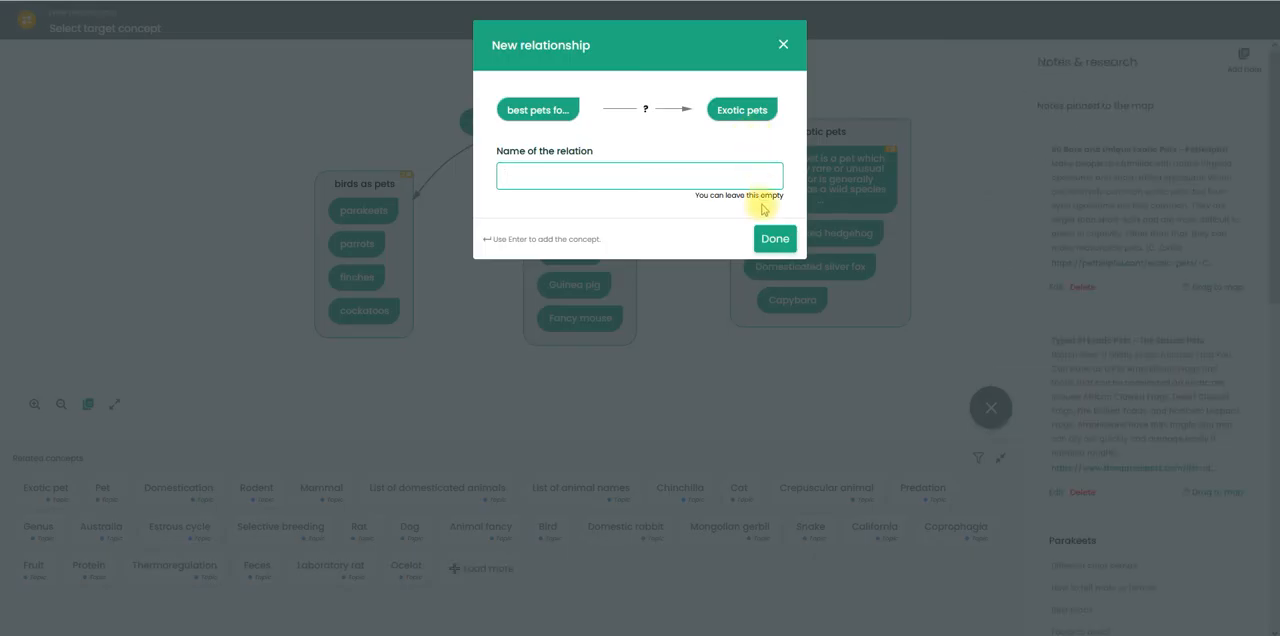
click(775, 240)
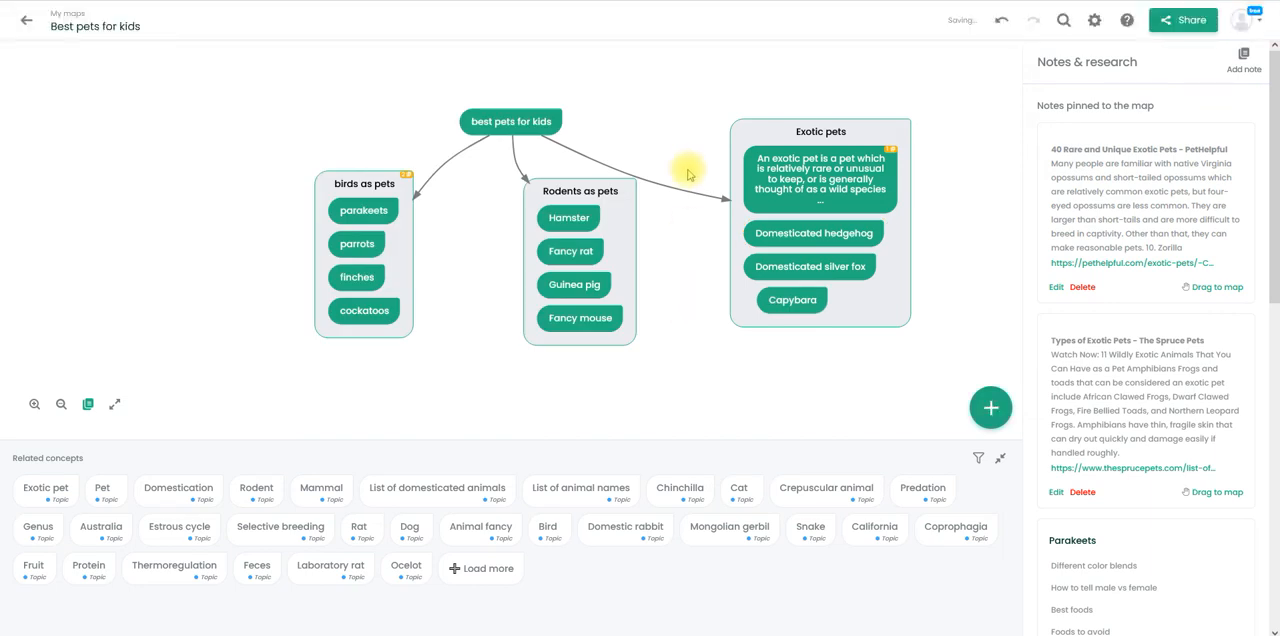
click(530, 120)
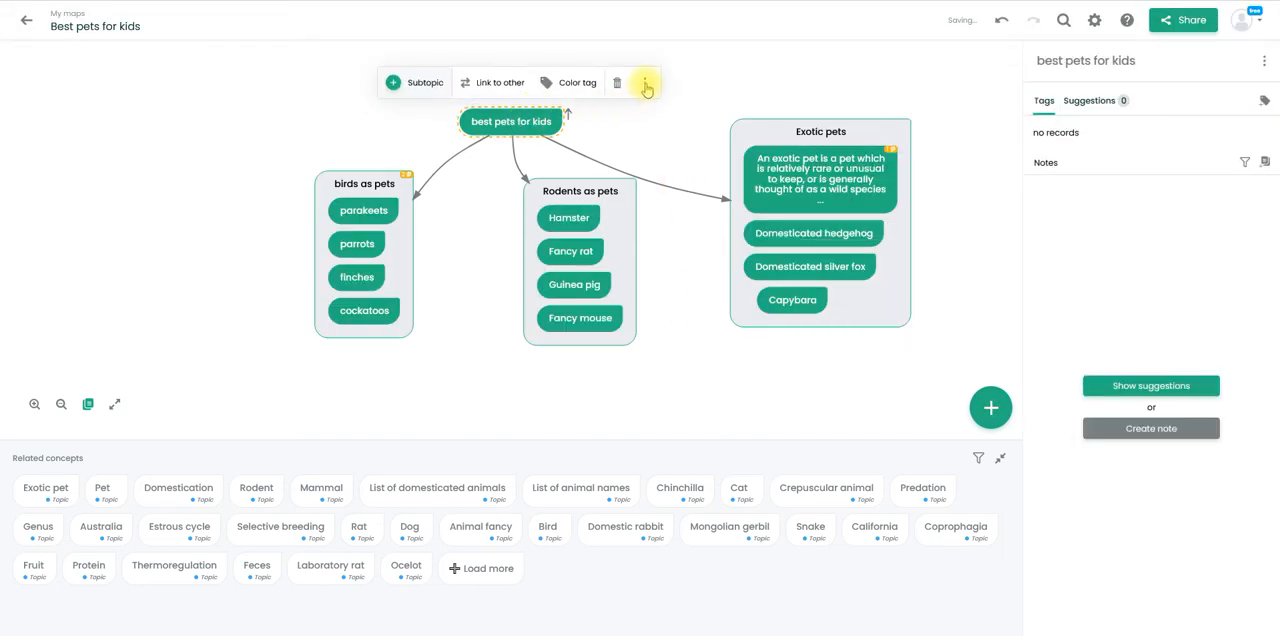
click(645, 87)
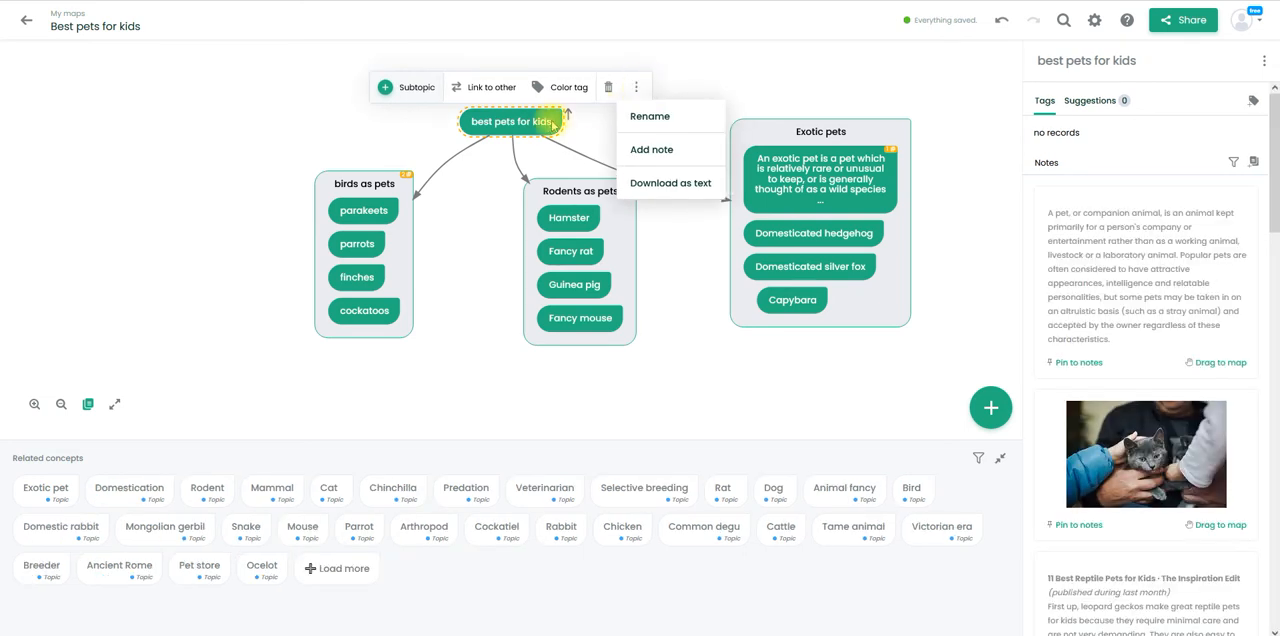
click(386, 129)
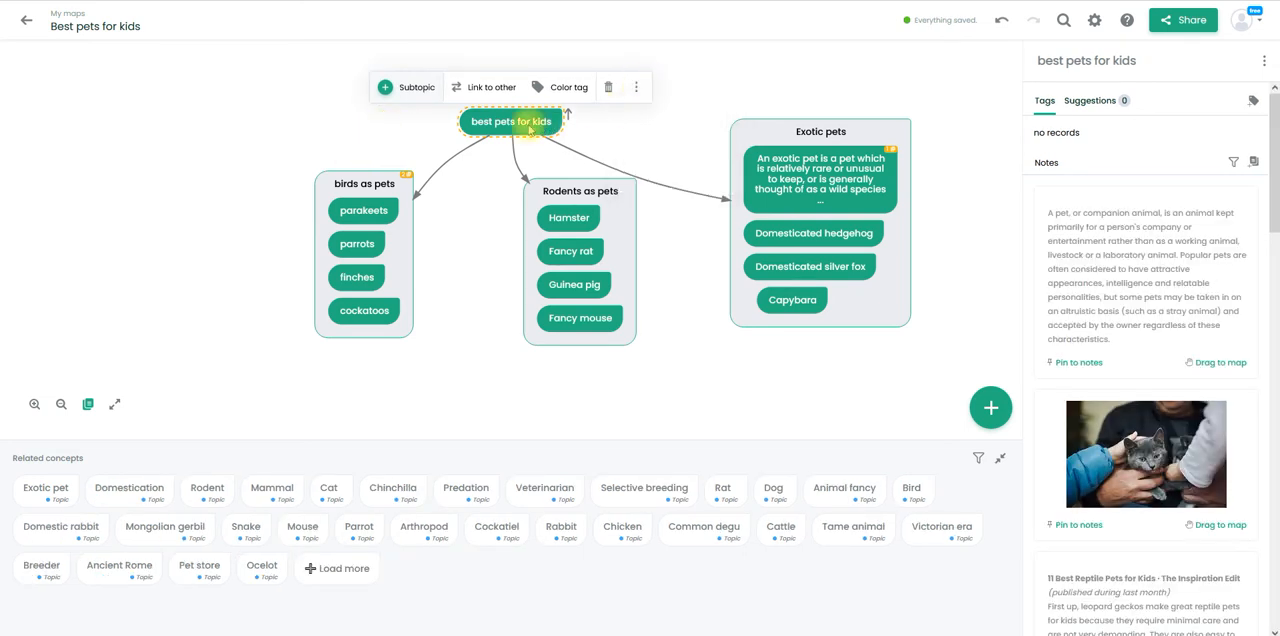
- Download the "best pets for kids" concept as text, and return to the overview of saved maps
click(692, 143)
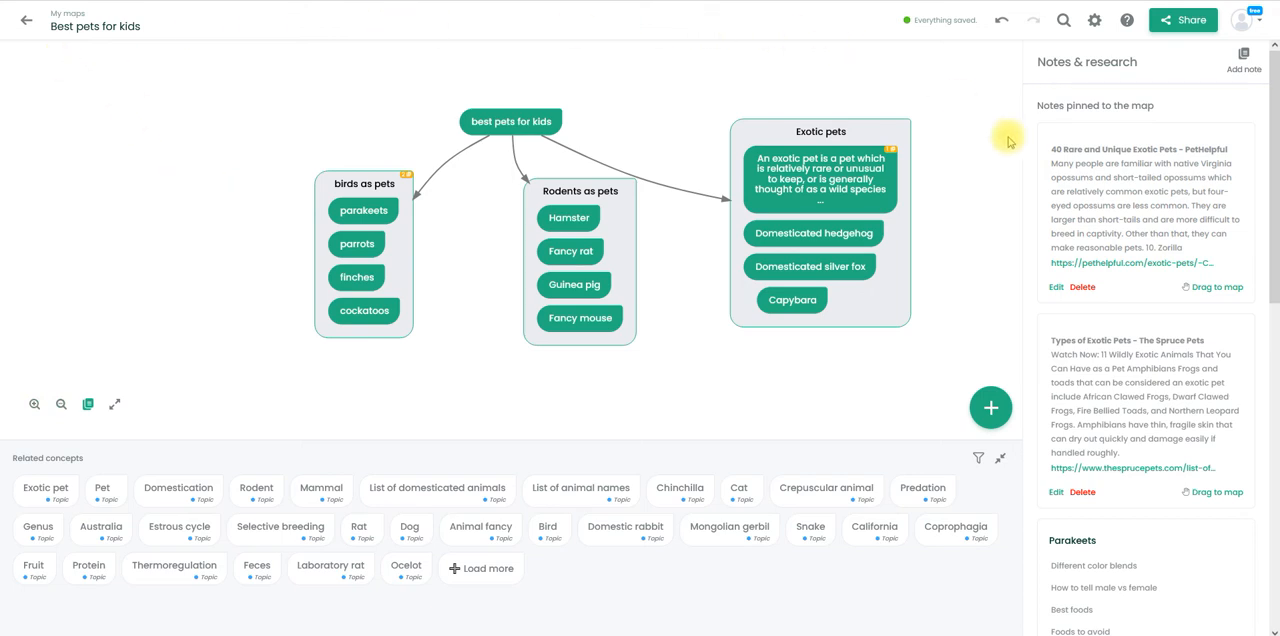
click(549, 122)
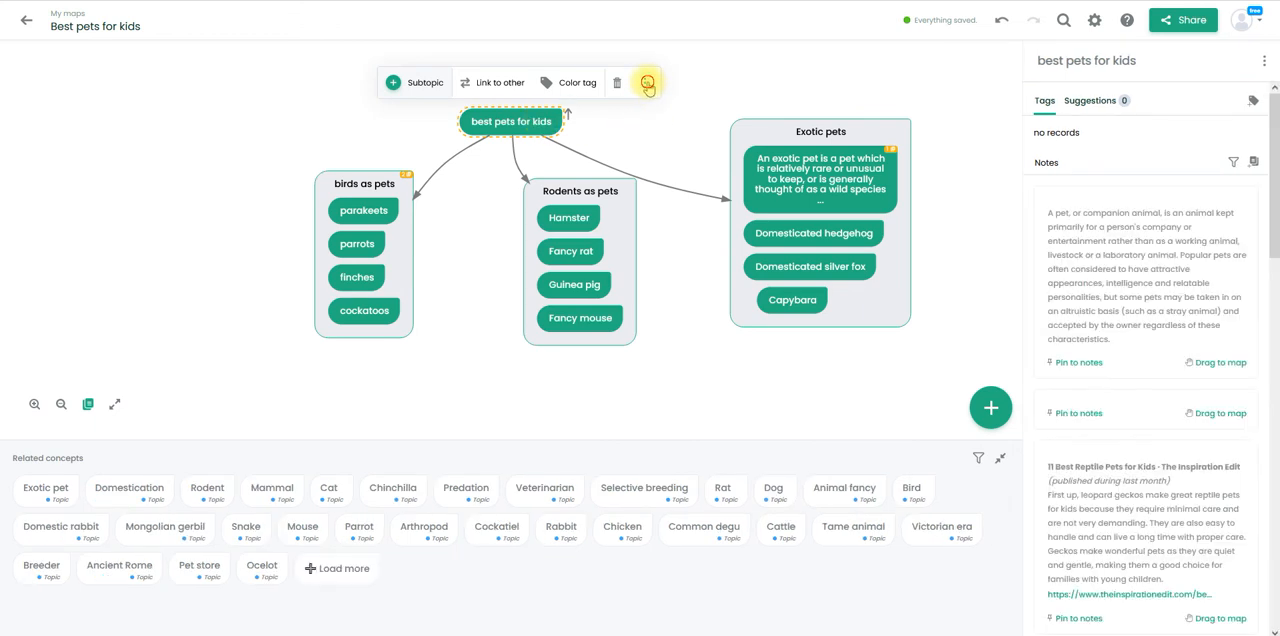
click(646, 84)
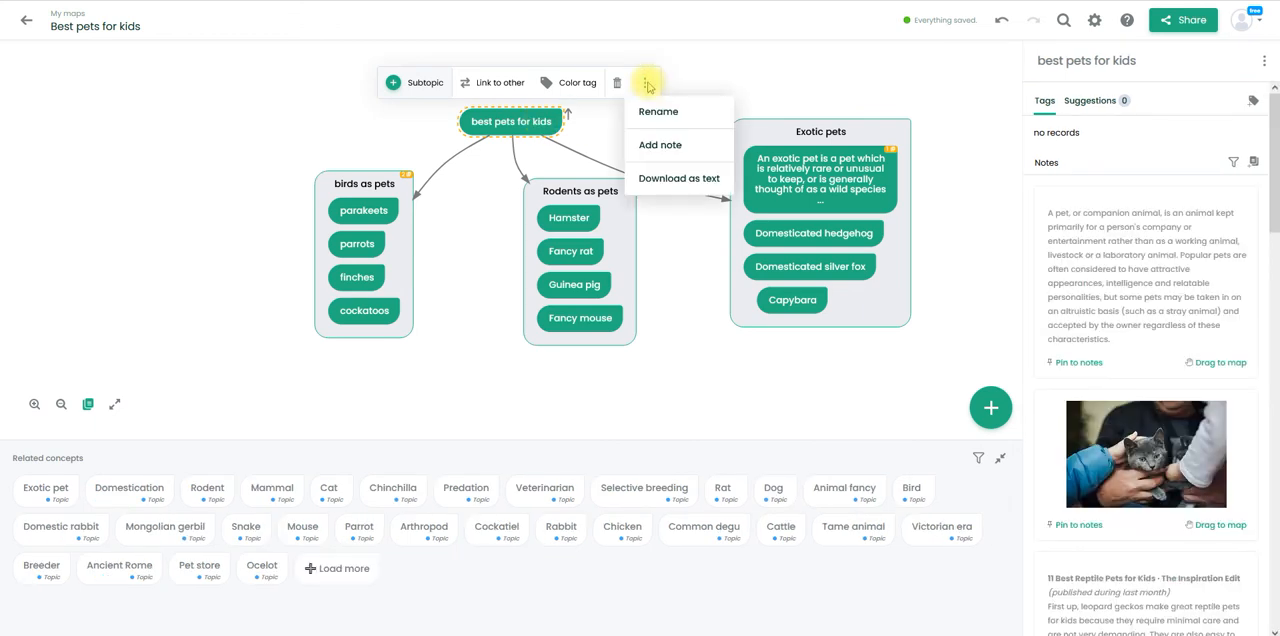
click(673, 180)
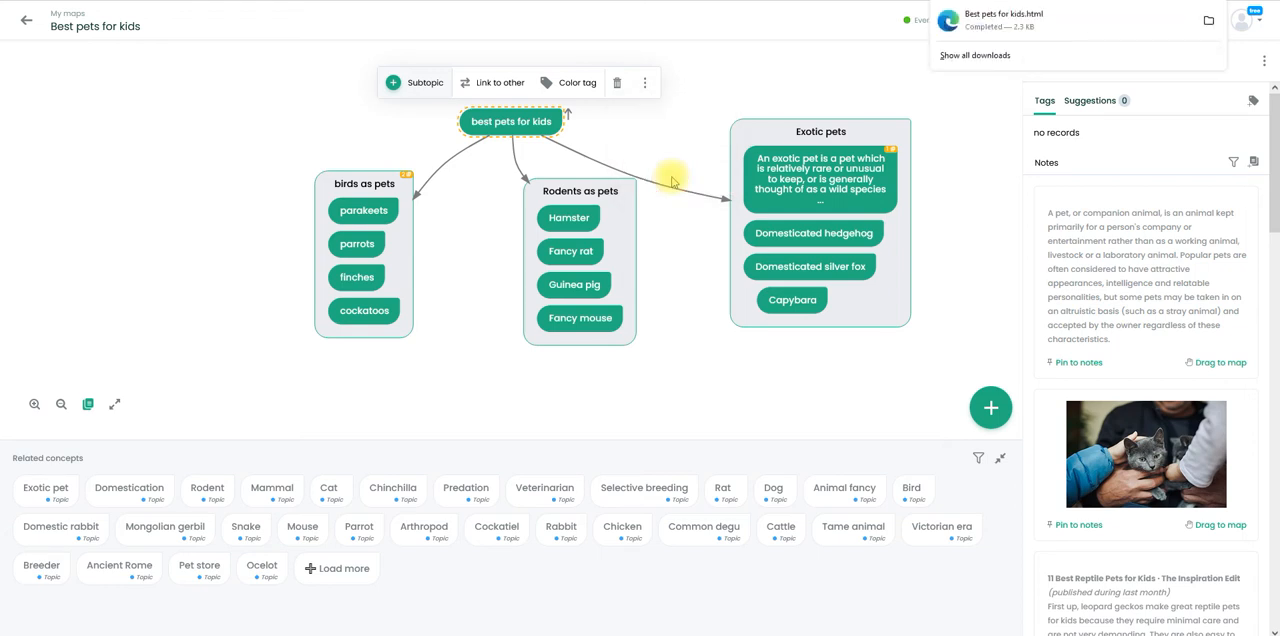
click(261, 117)
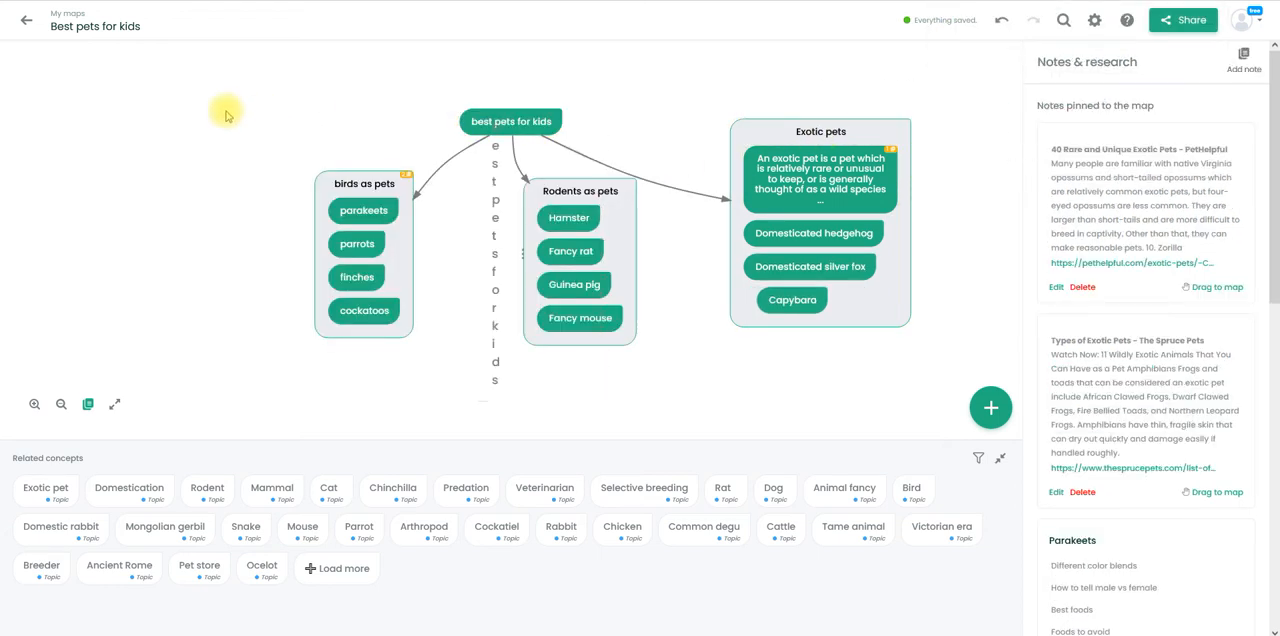
click(28, 24)
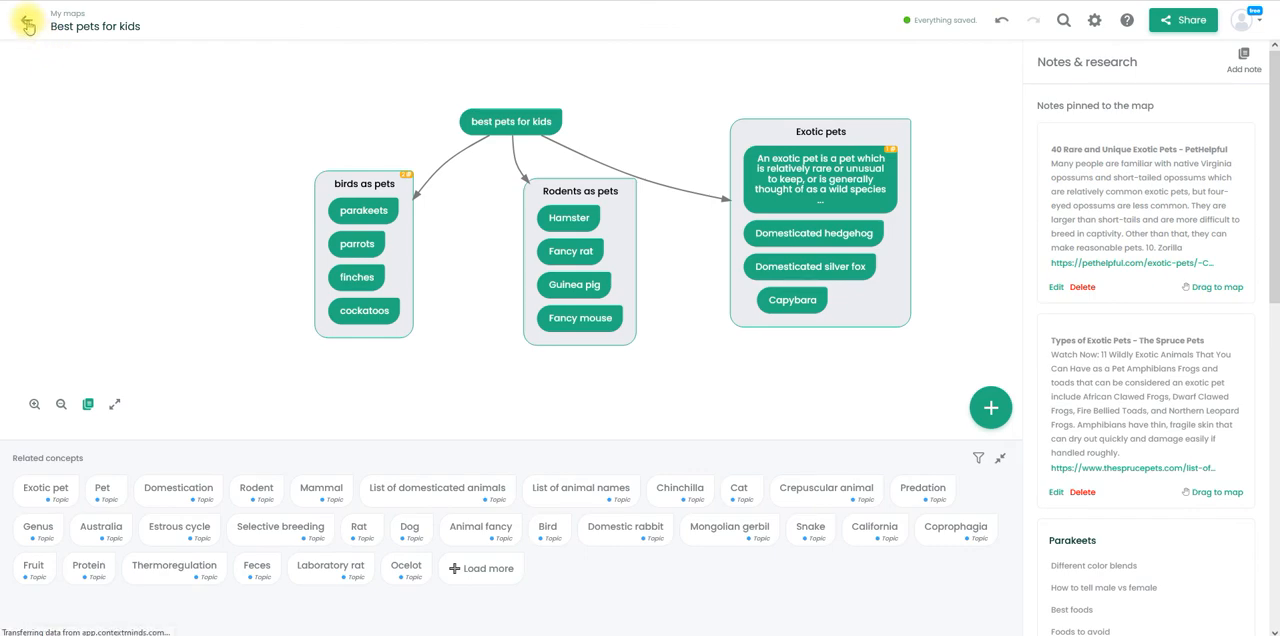
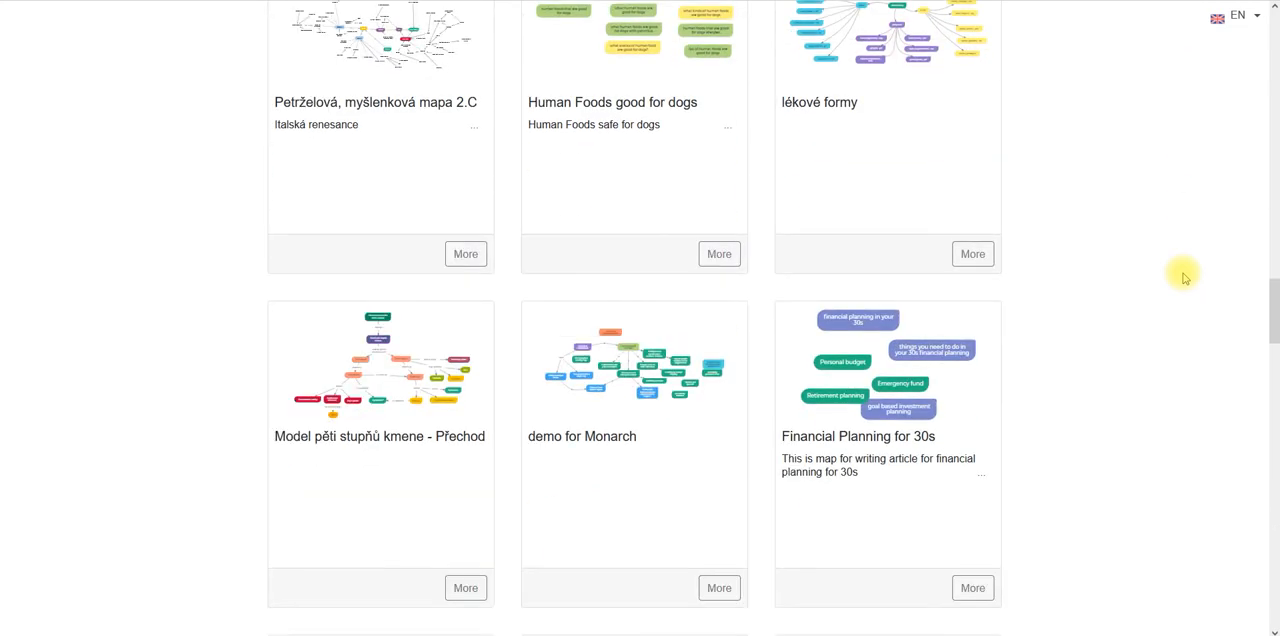
- Browse the public maps gallery and open the map titled "Pets"
scroll(1183, 277, down, 4)
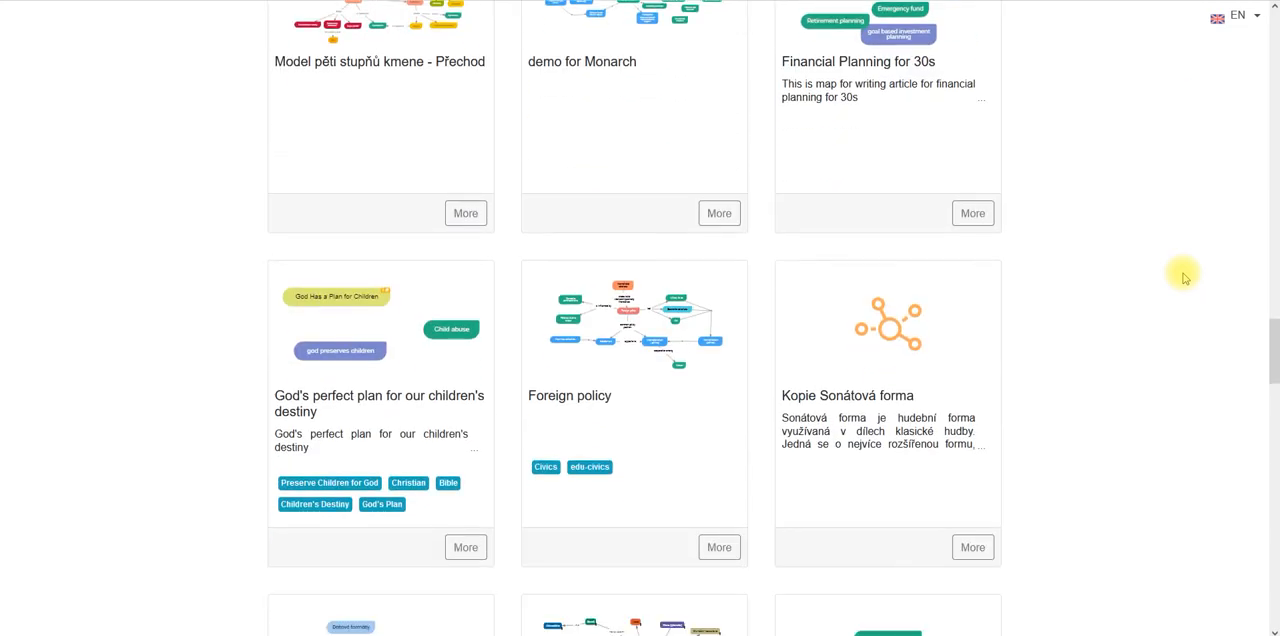
scroll(1183, 277, down, 4)
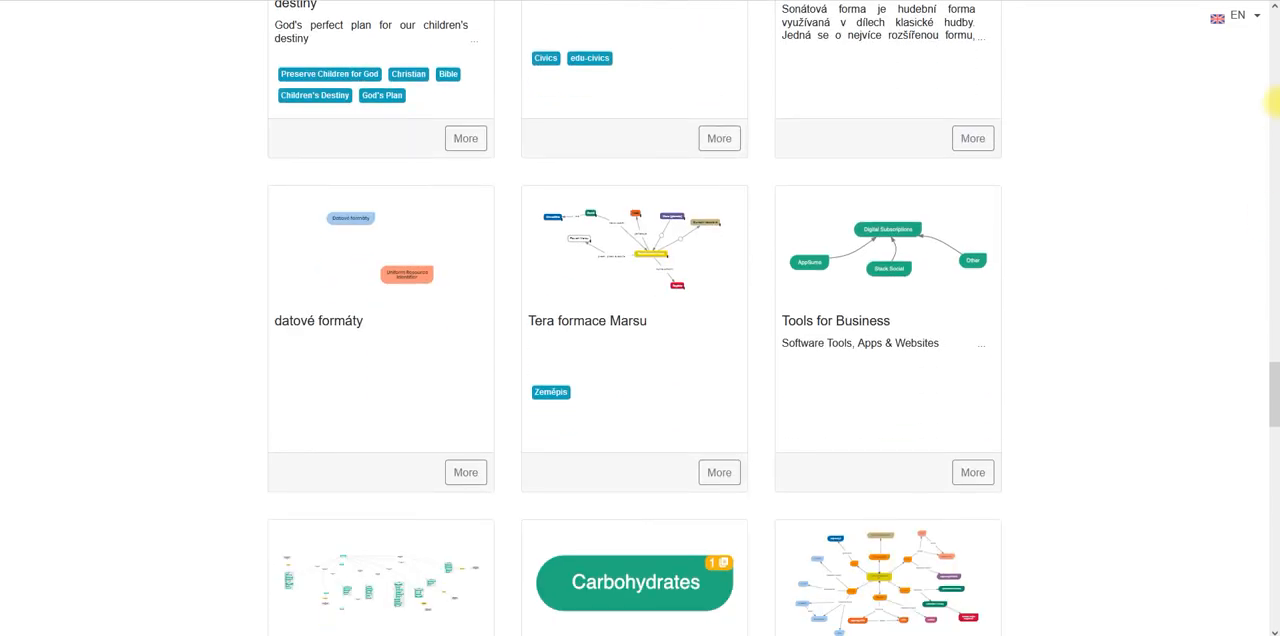
click(1274, 20)
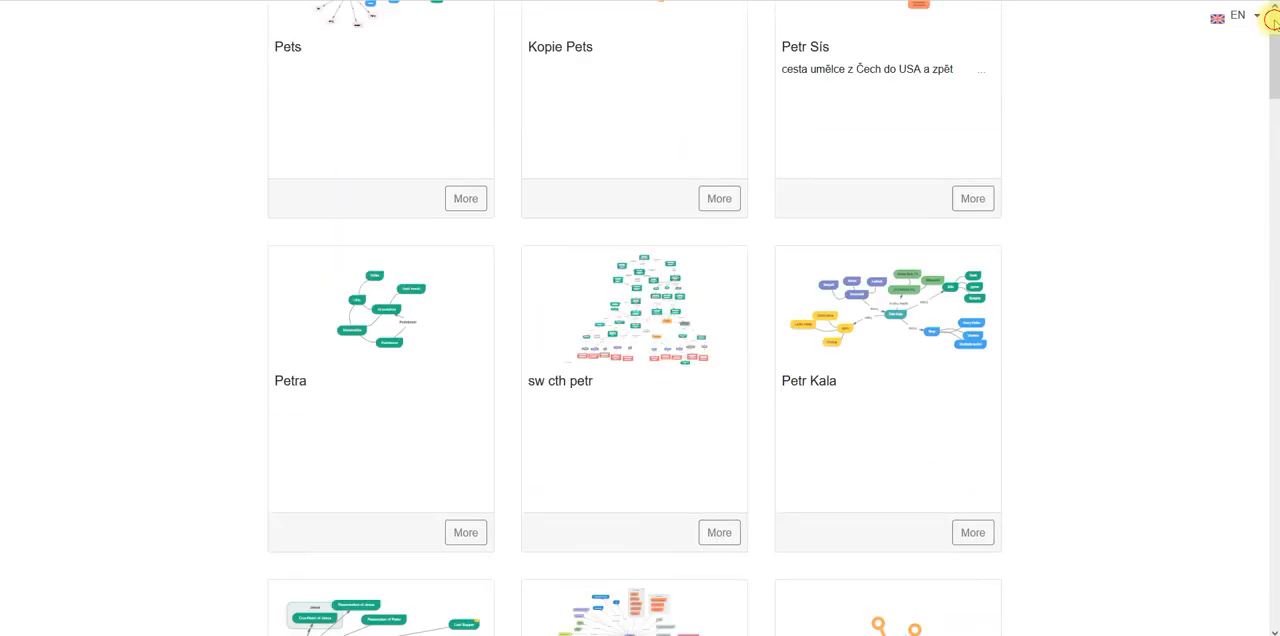
click(345, 190)
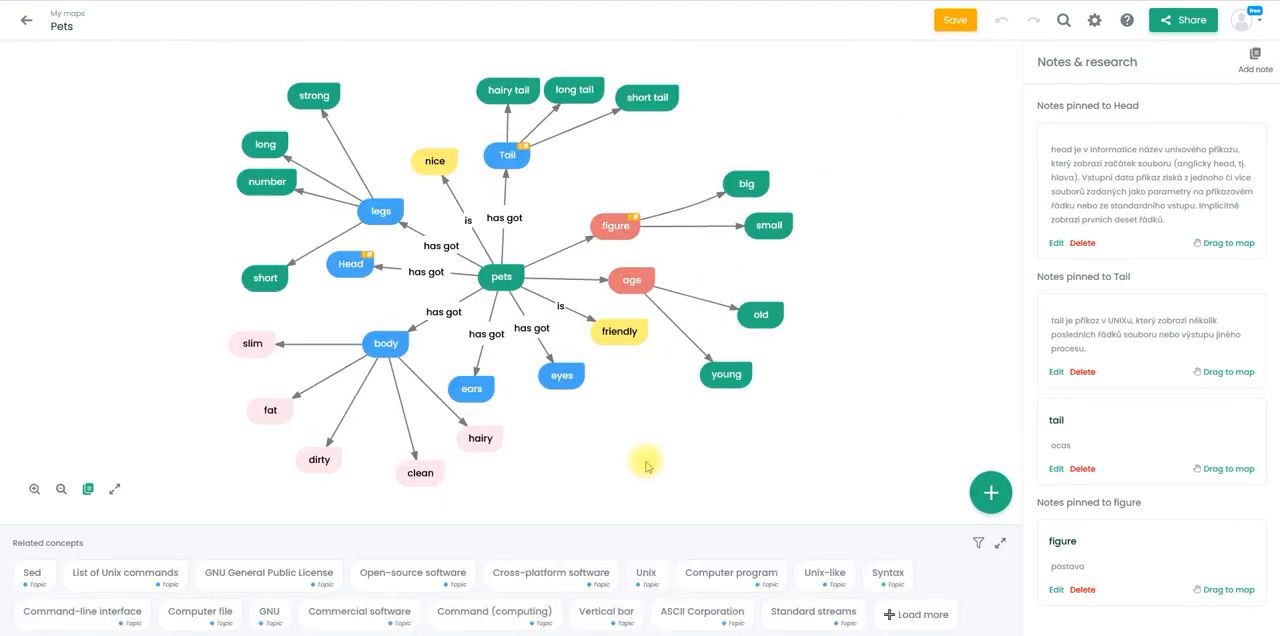
- Examine the suggested notes and direct connections of the central "pets" concept
click(501, 278)
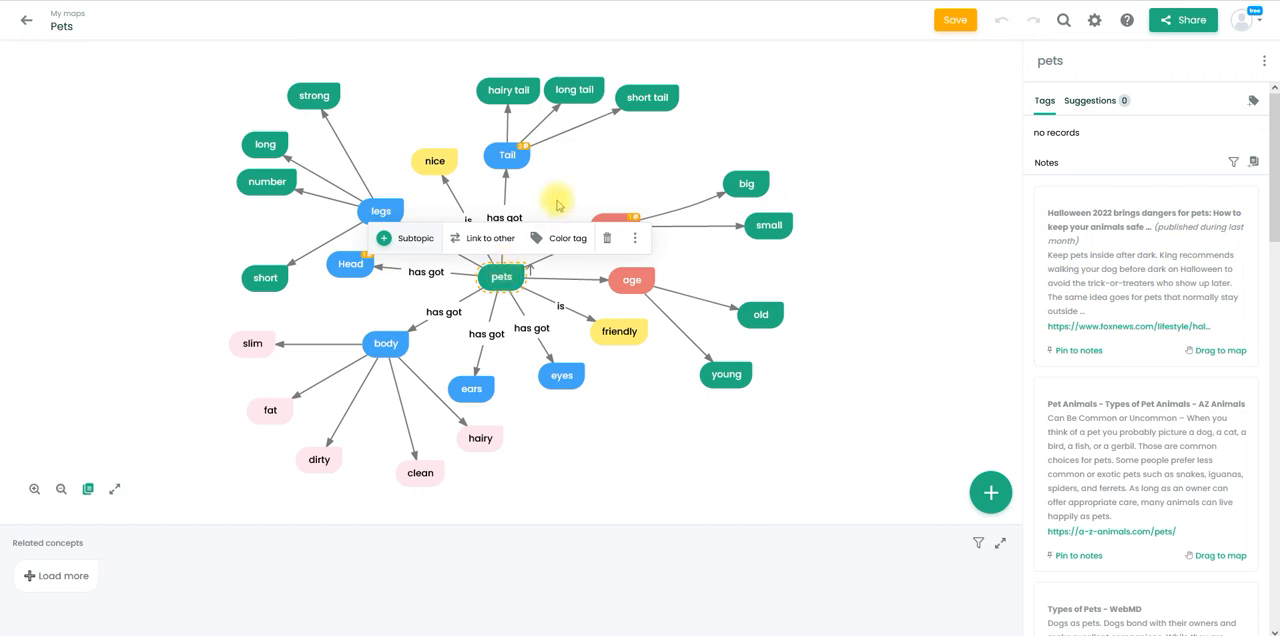
click(587, 453)
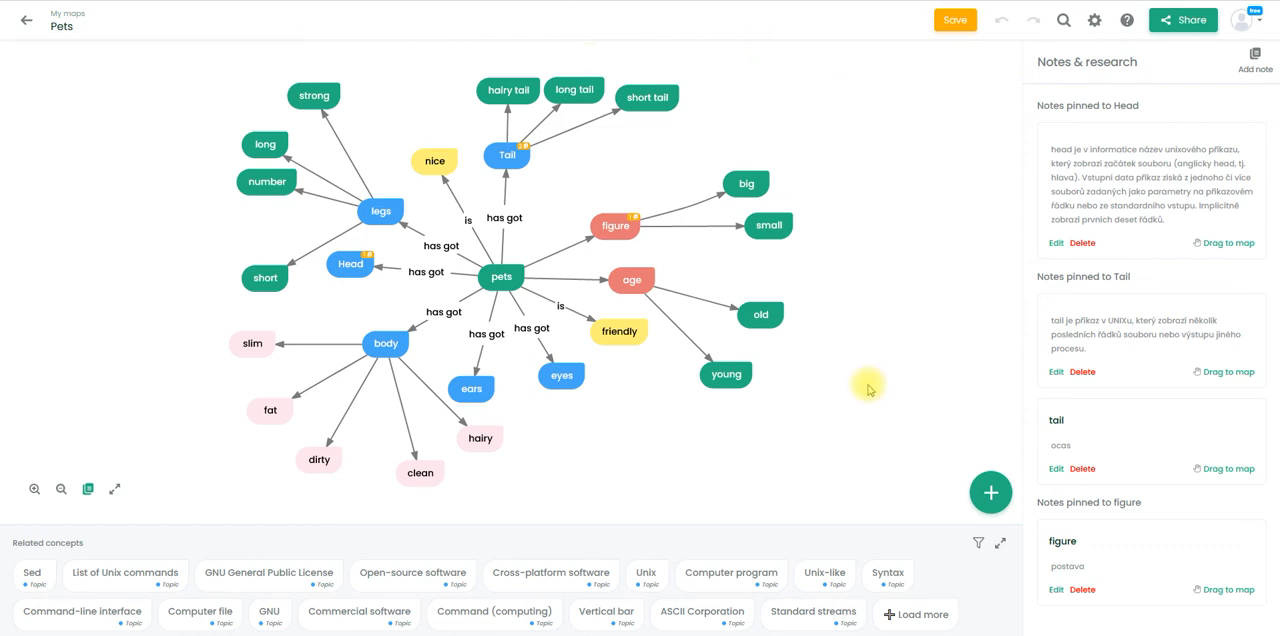
click(500, 278)
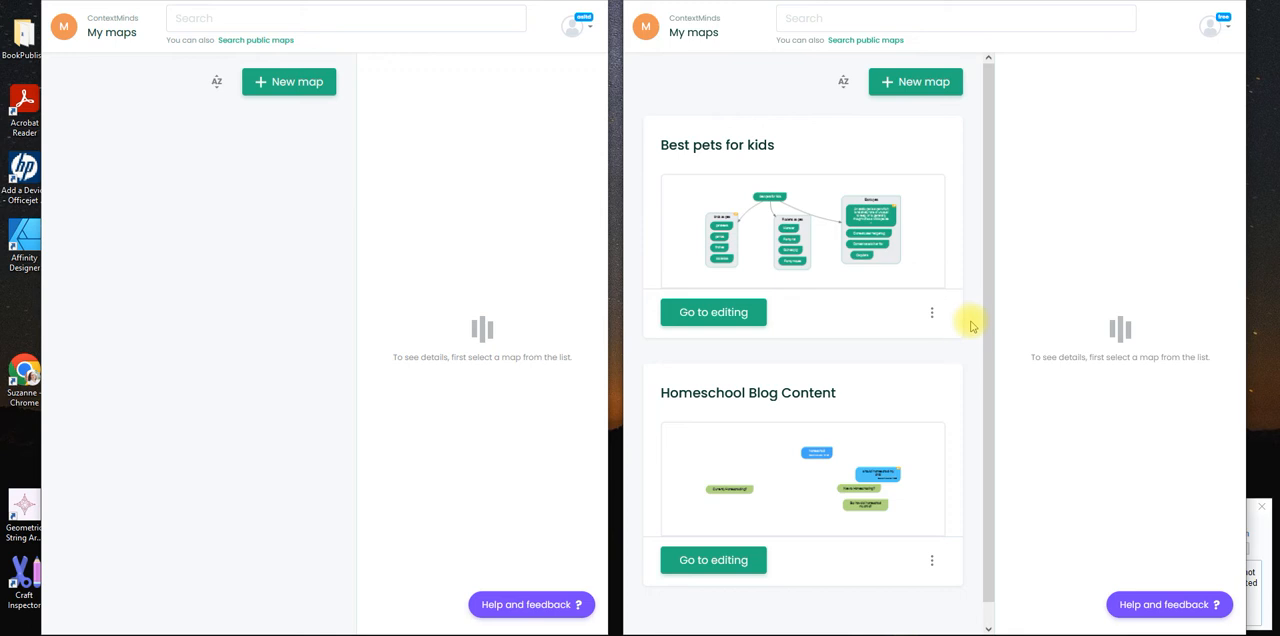
- Copy the sharing link of the "Best pets for kids" map
click(932, 313)
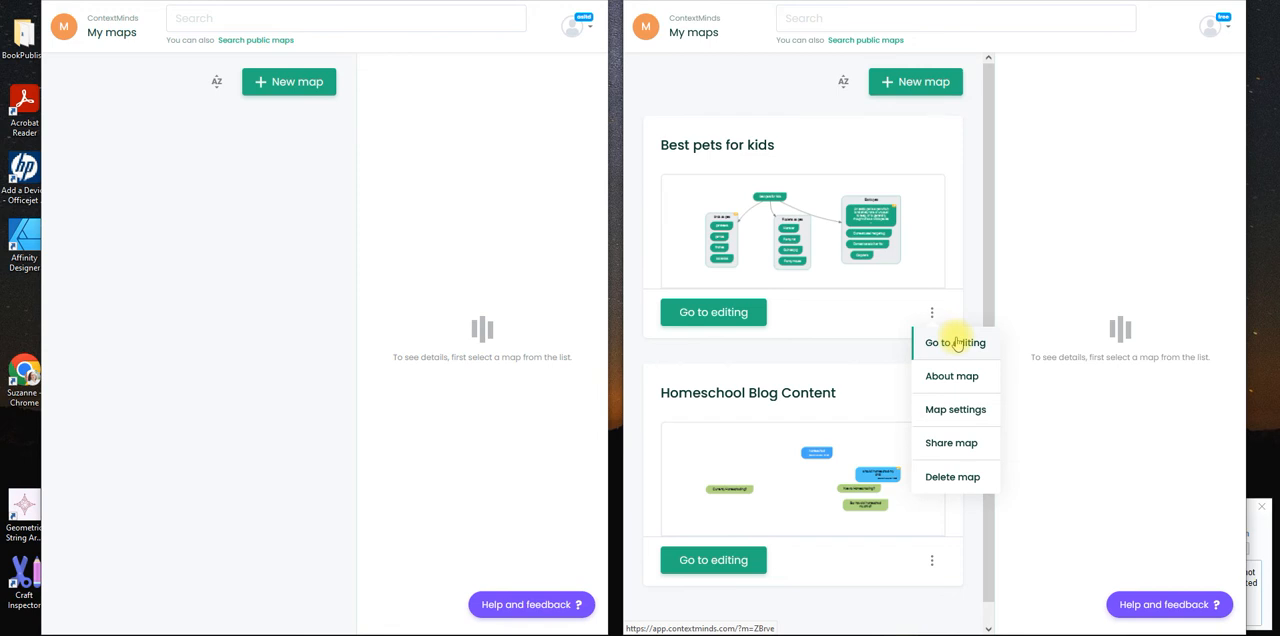
click(955, 443)
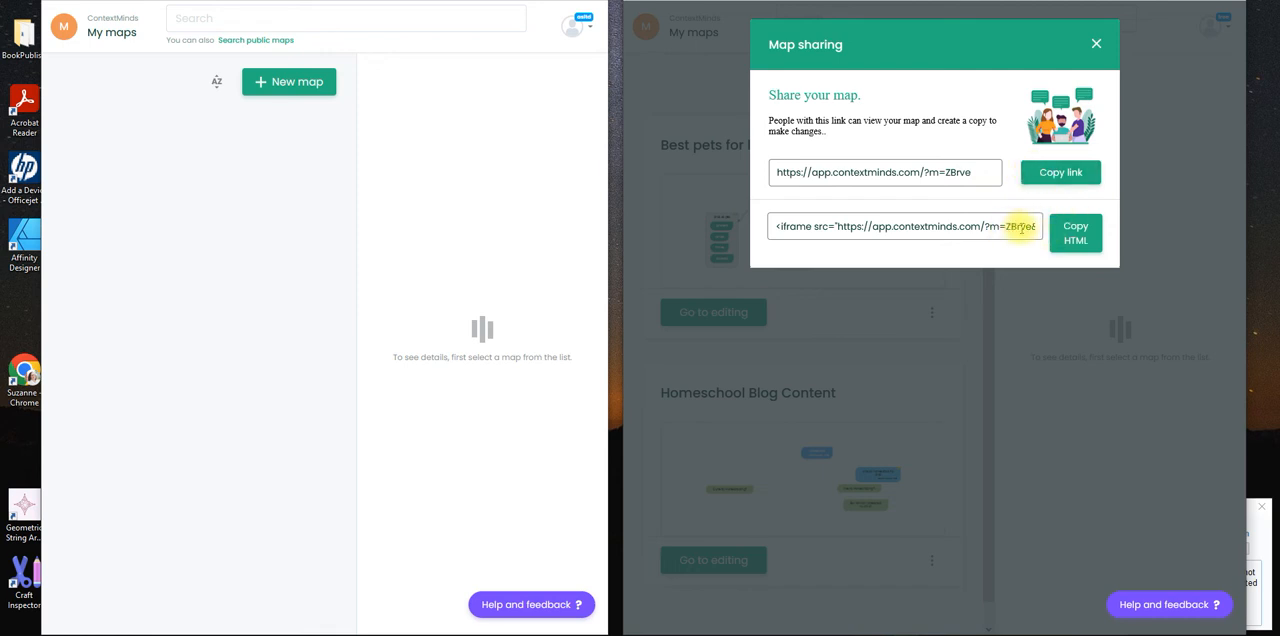
click(1061, 174)
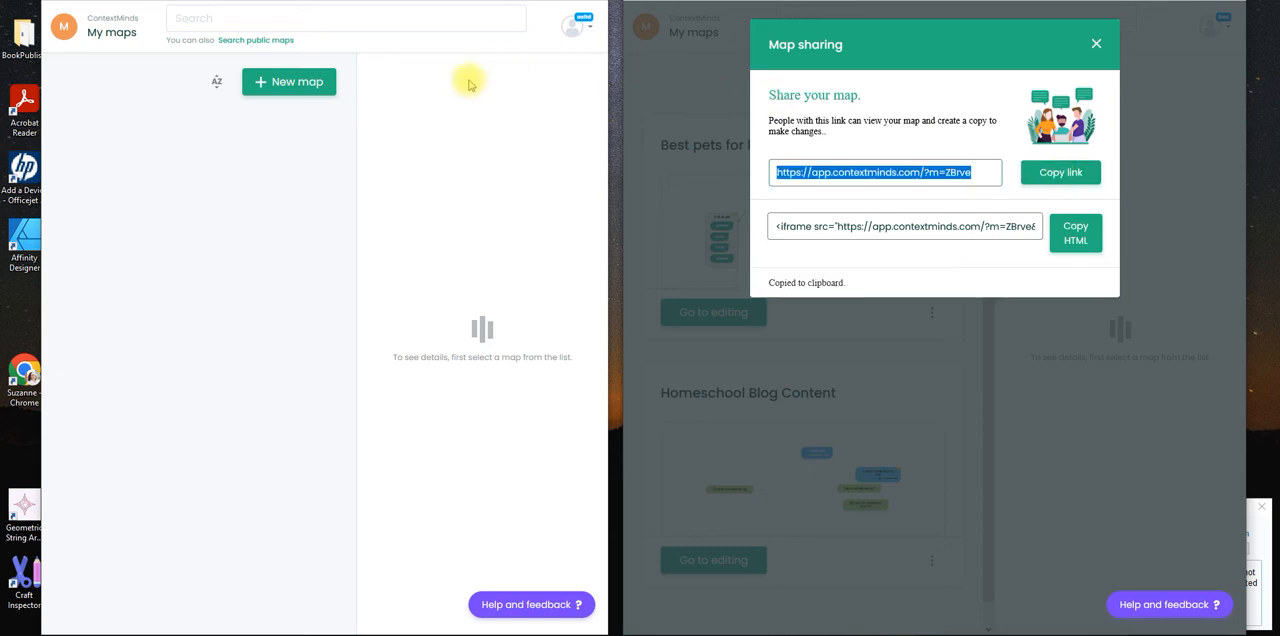
- Open the copied sharing link in the other account's browser window and save the shared map as a copy there
click(290, 151)
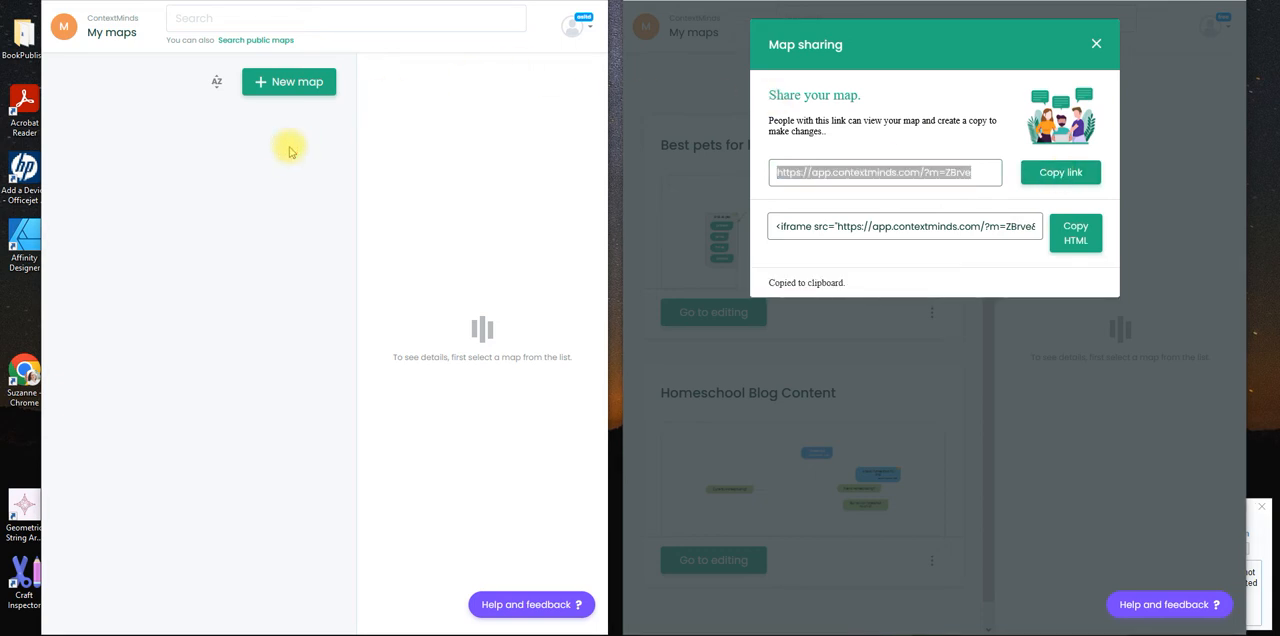
click(300, 6)
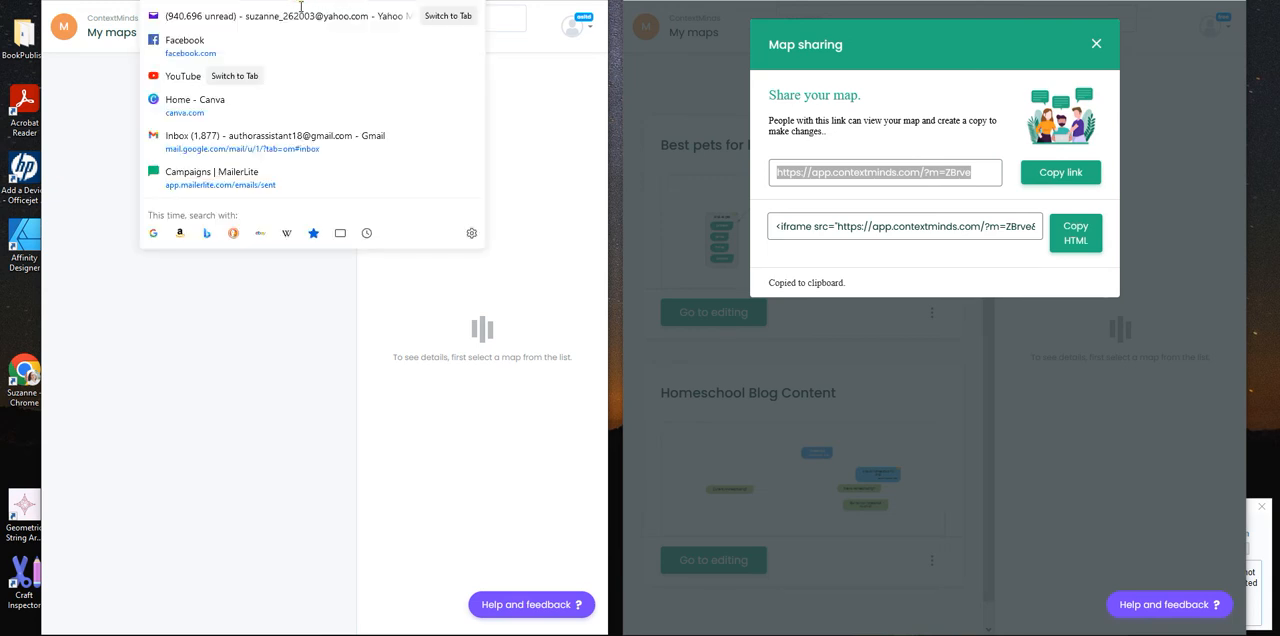
key(ctrl+v)
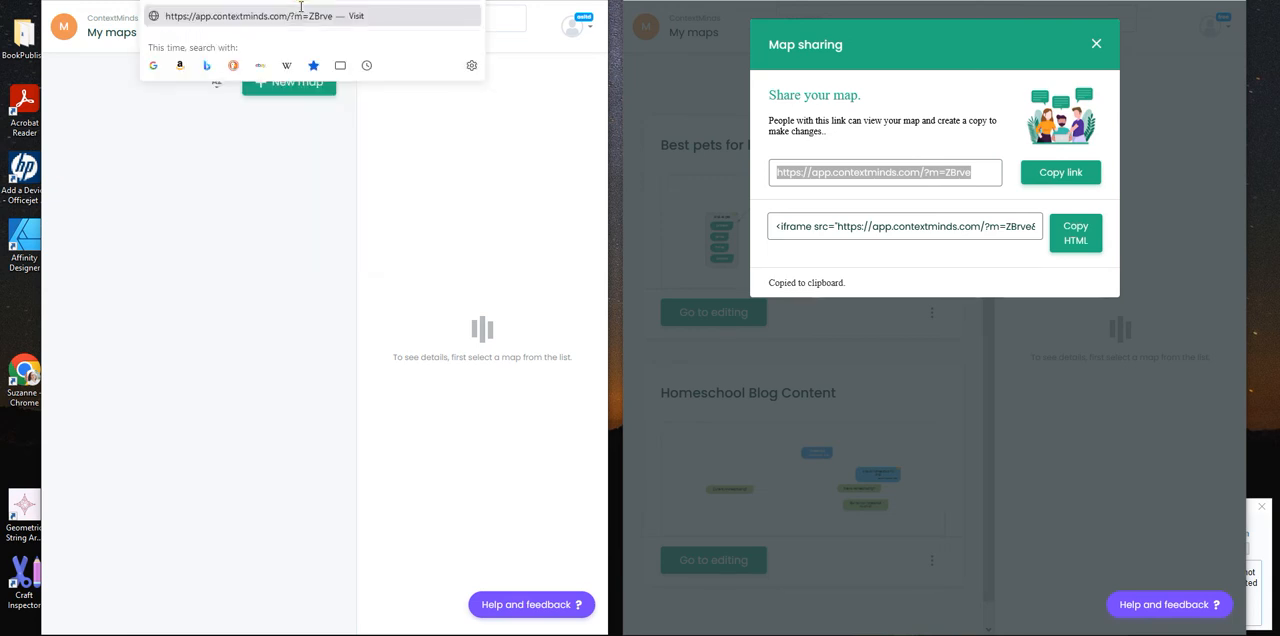
key(Return)
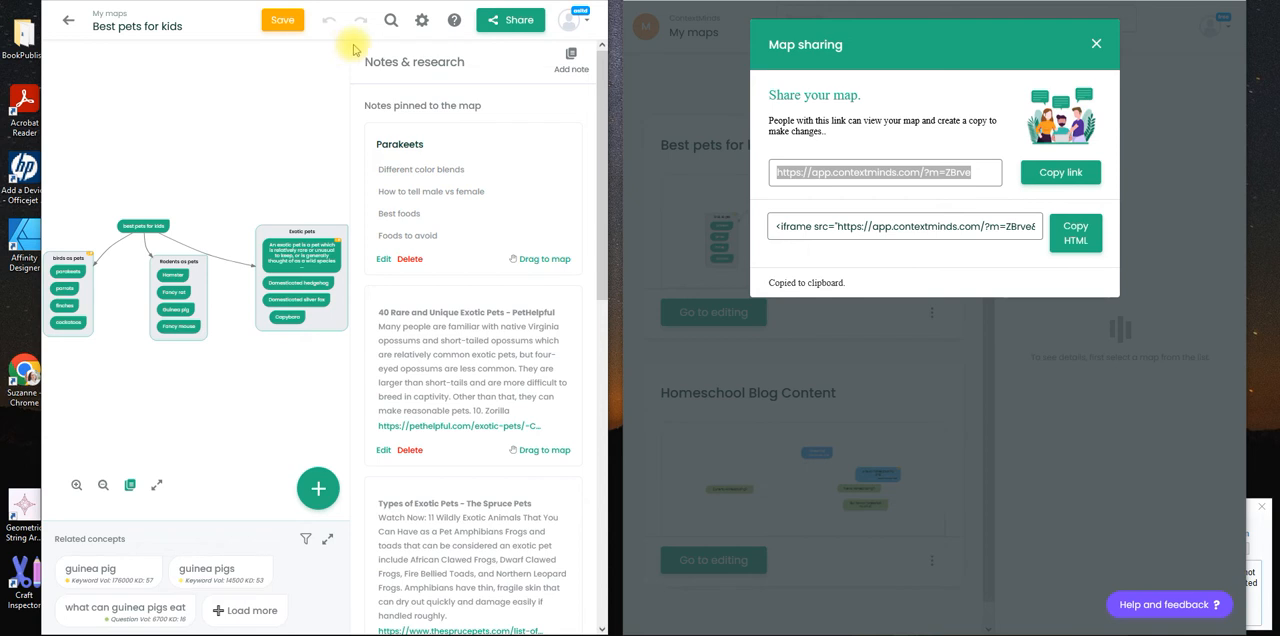
click(284, 20)
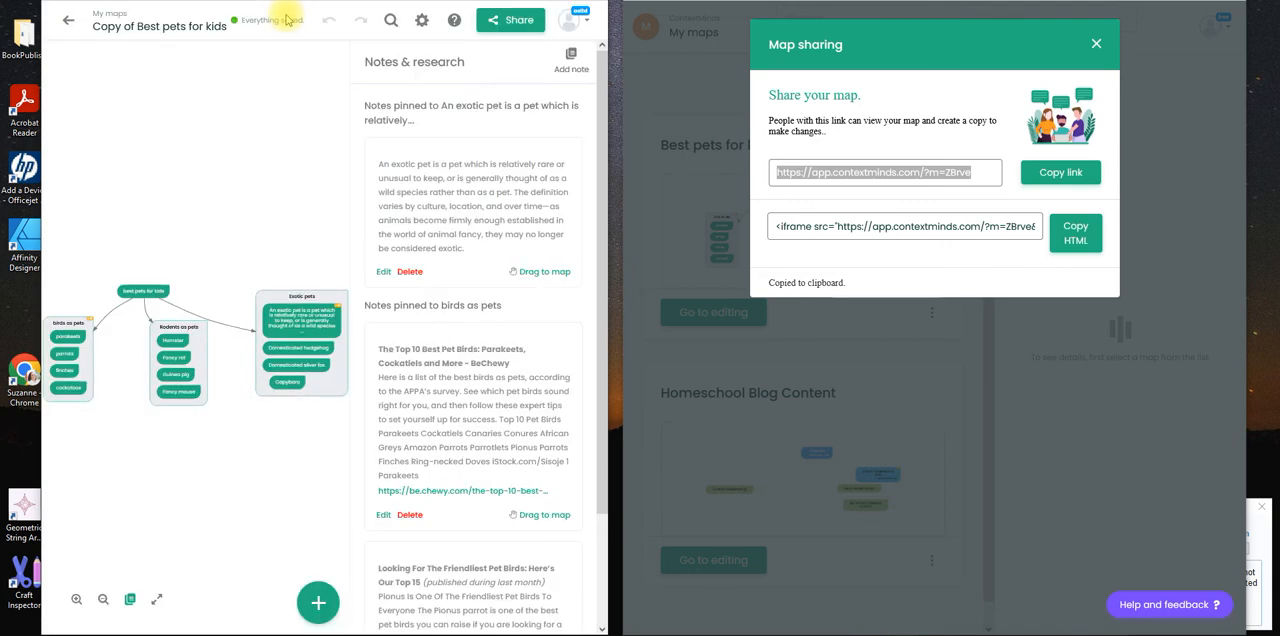
- Maximize the window with the copied map, enlarge the diagram, and examine the notes pinned to the "birds as pets" group
key(super+Up)
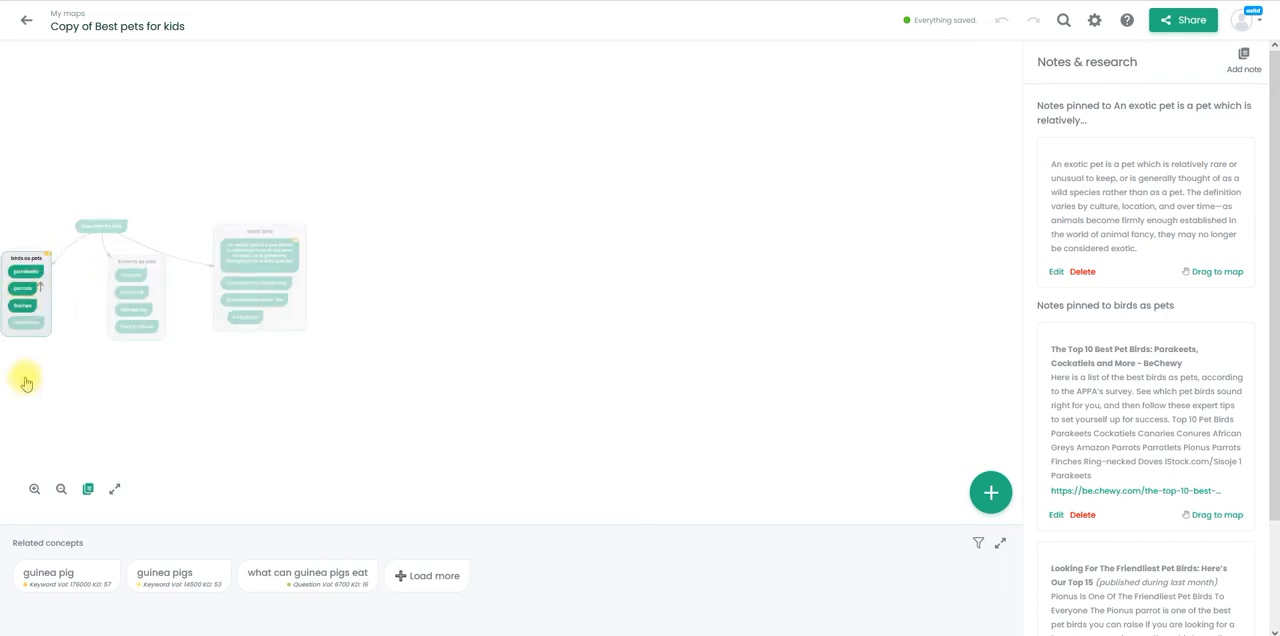
click(33, 491)
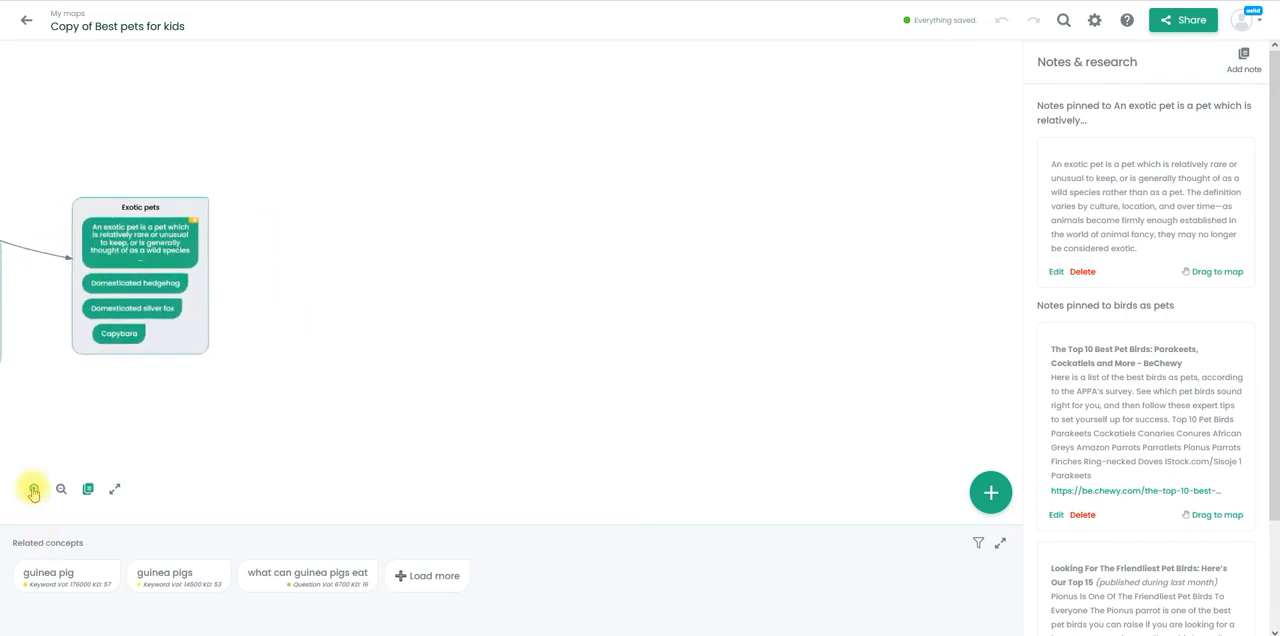
drag(217, 402, 673, 388)
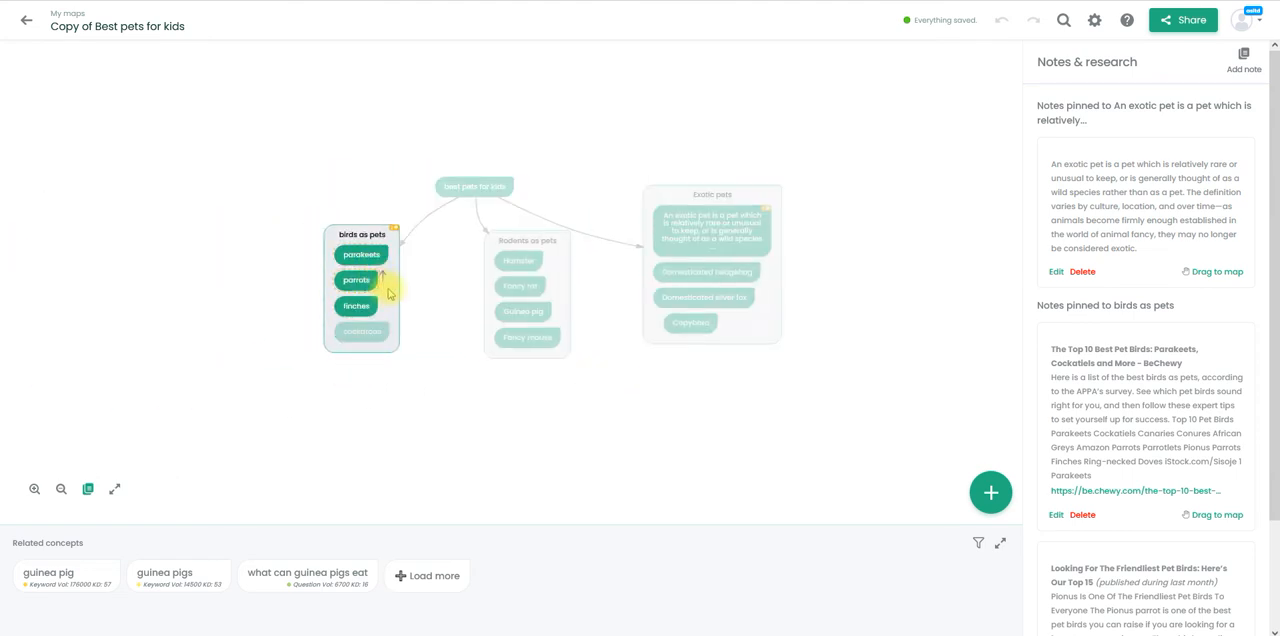
click(356, 236)
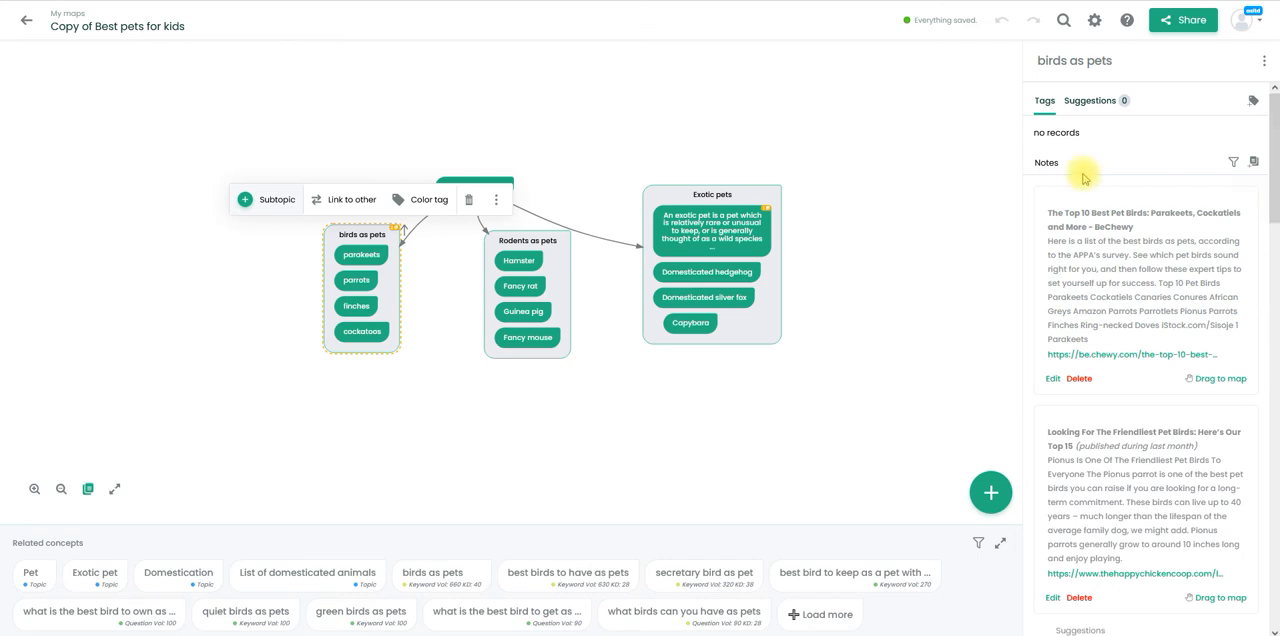
click(828, 341)
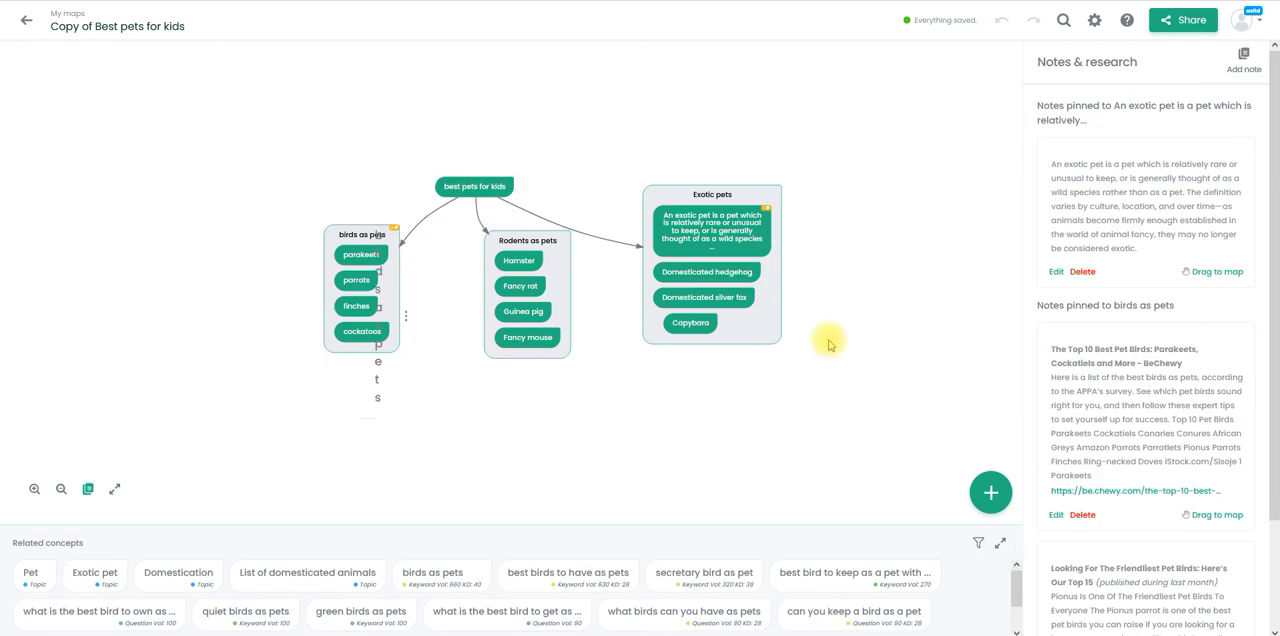
- Examine the additional actions offered for the "best pets for kids" concept in the copied map
click(494, 188)
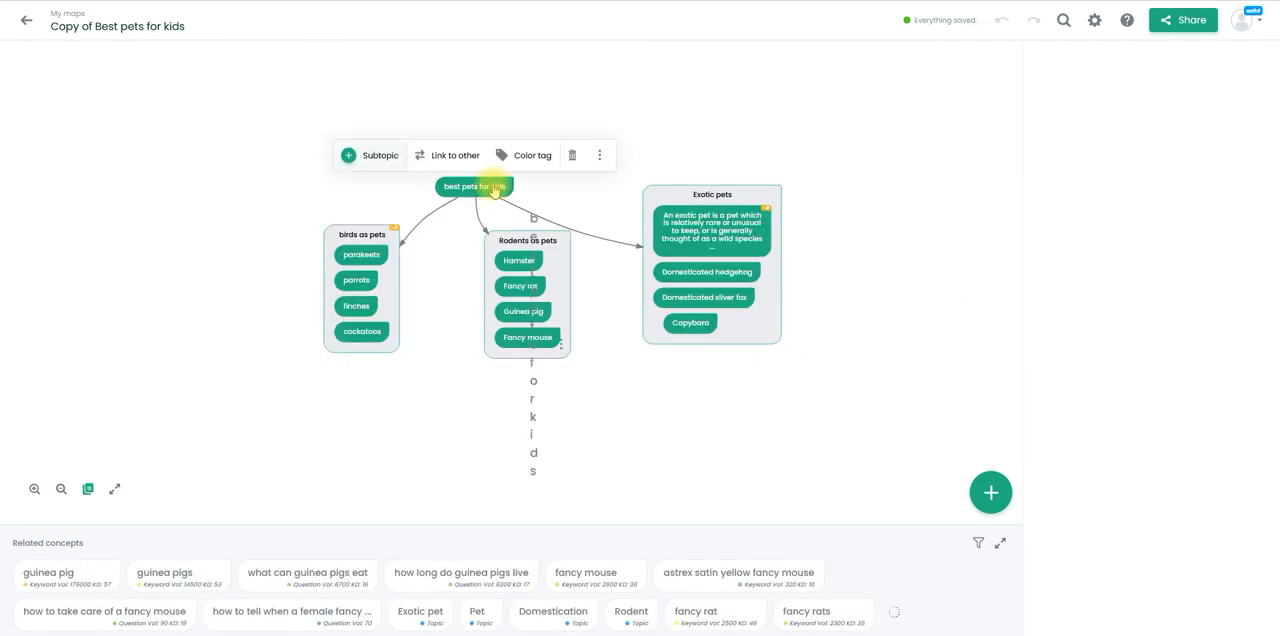
click(611, 151)
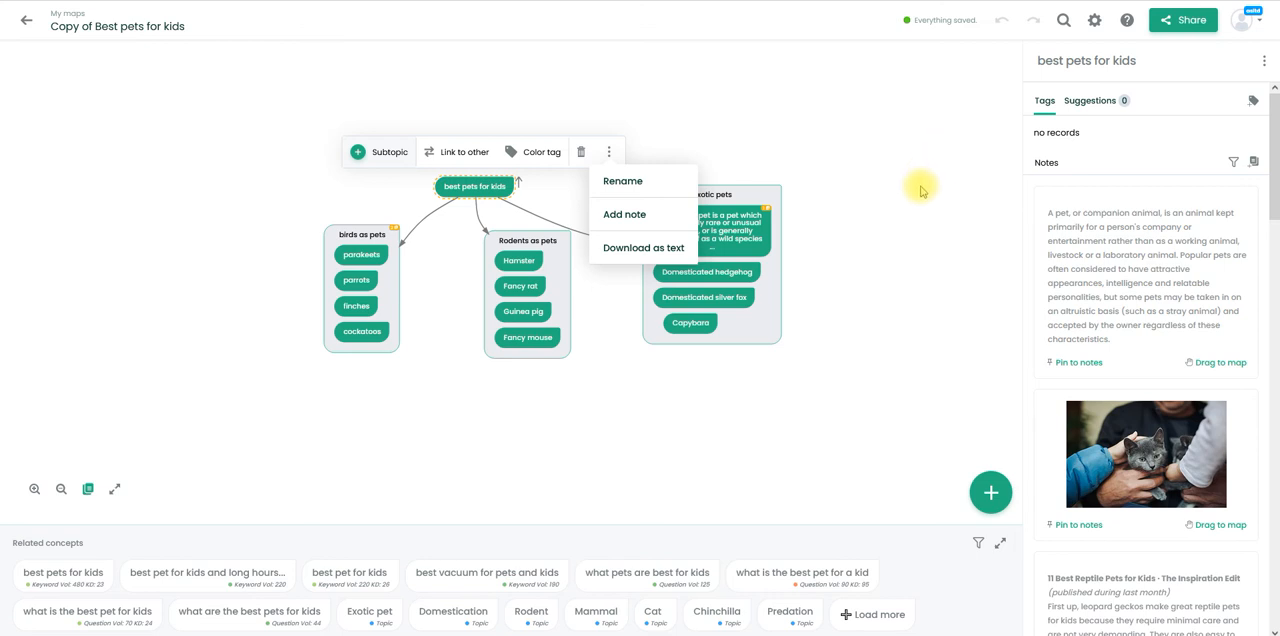
click(921, 190)
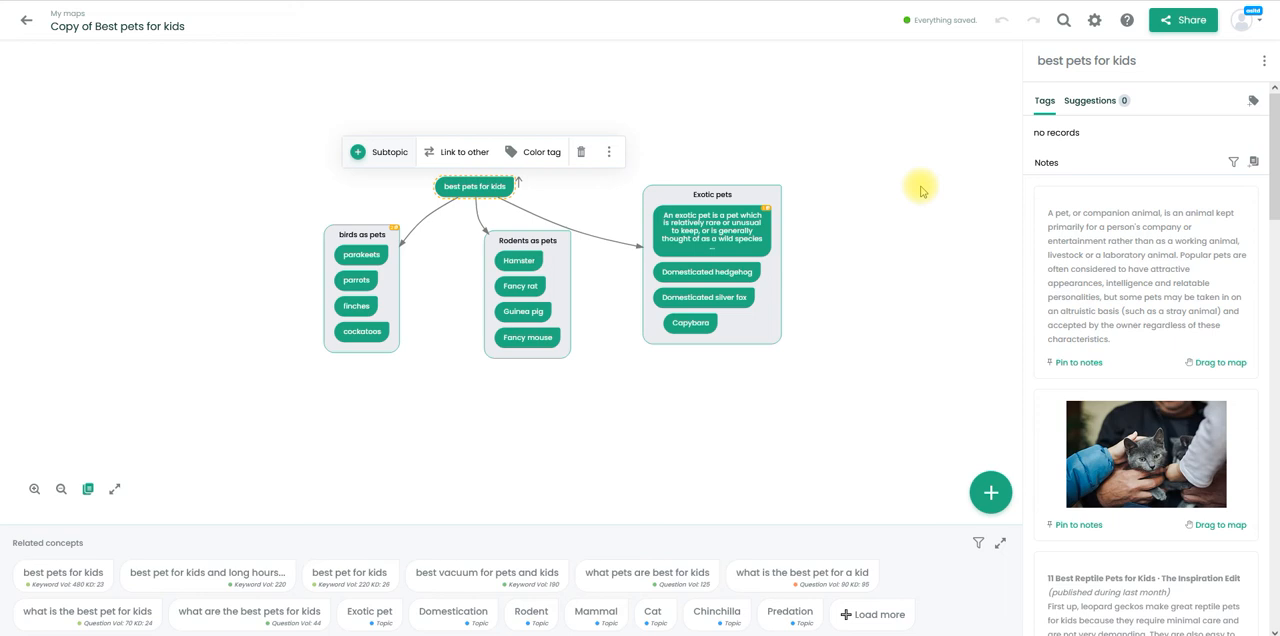
- Review the copied map's properties, including its name, privacy, description and tags
click(1095, 22)
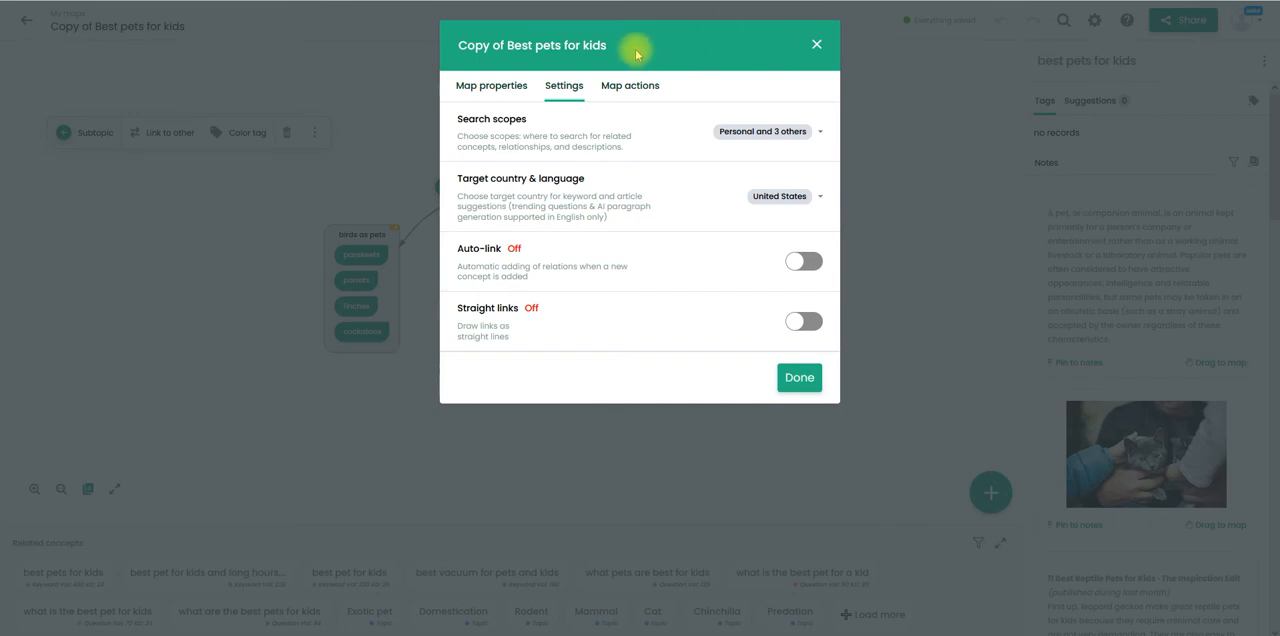
click(816, 44)
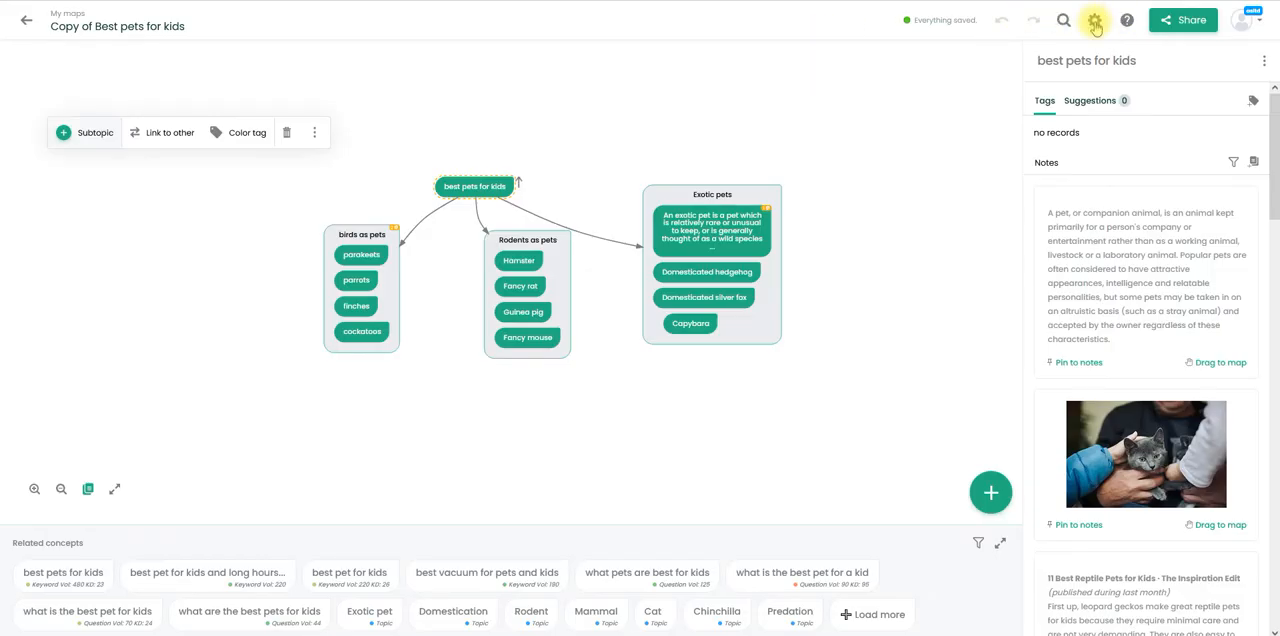
click(1094, 22)
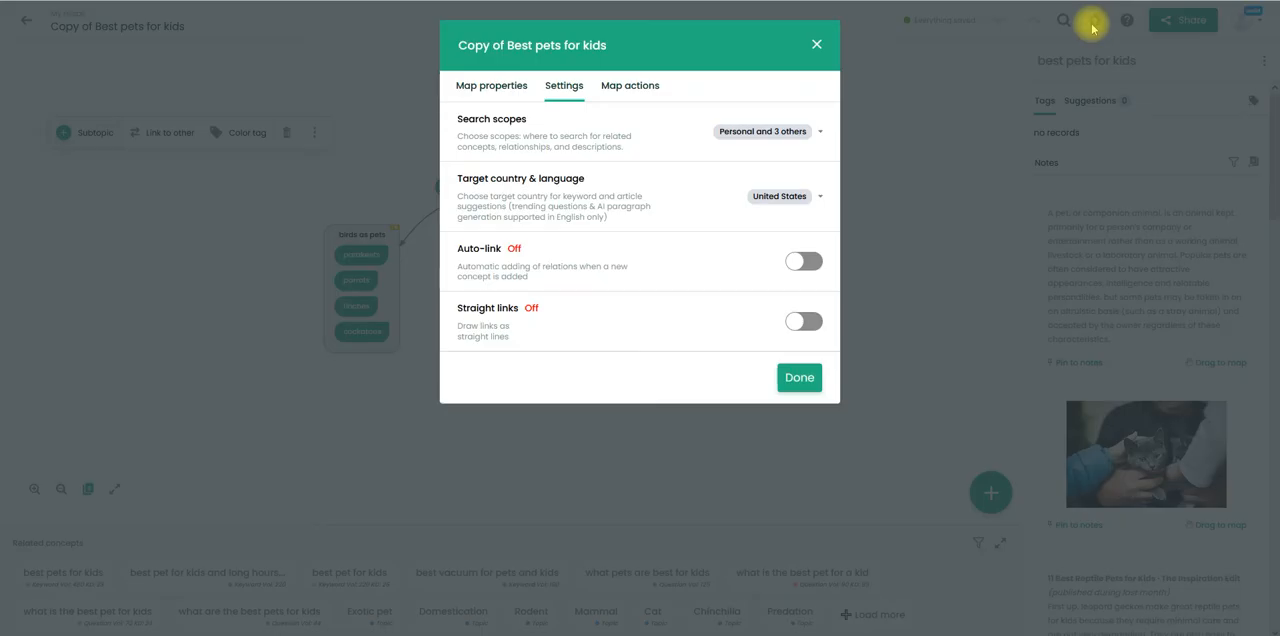
click(481, 87)
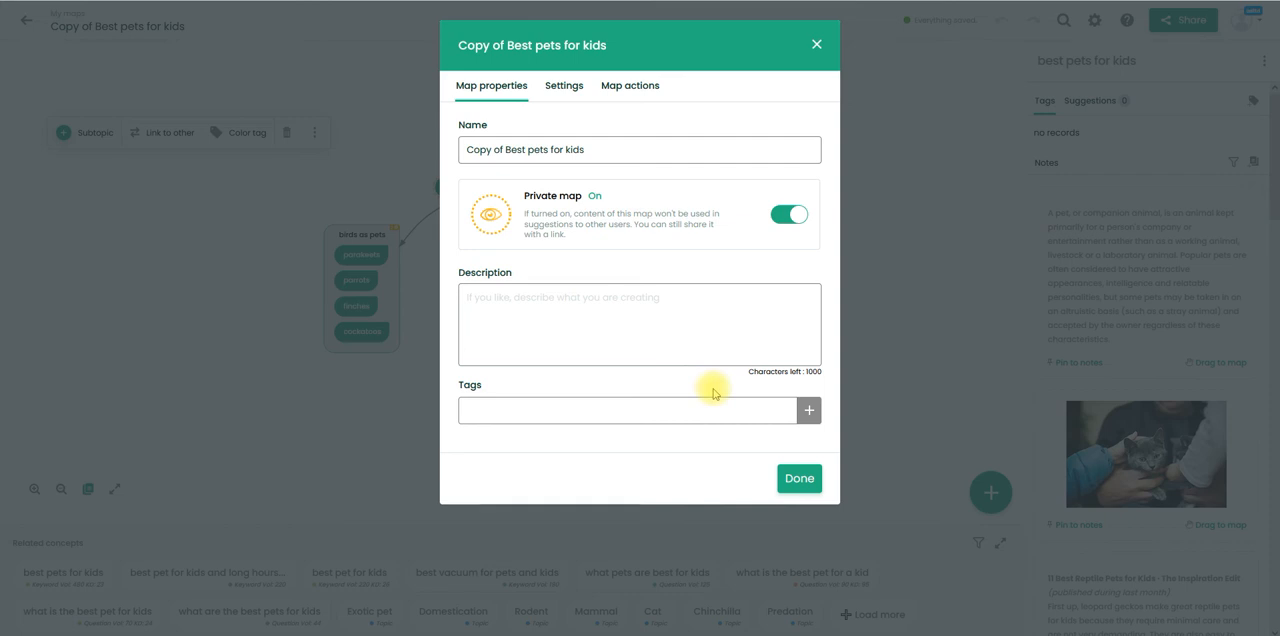
- Review the search scopes available for related concepts in the copied map's settings
click(577, 88)
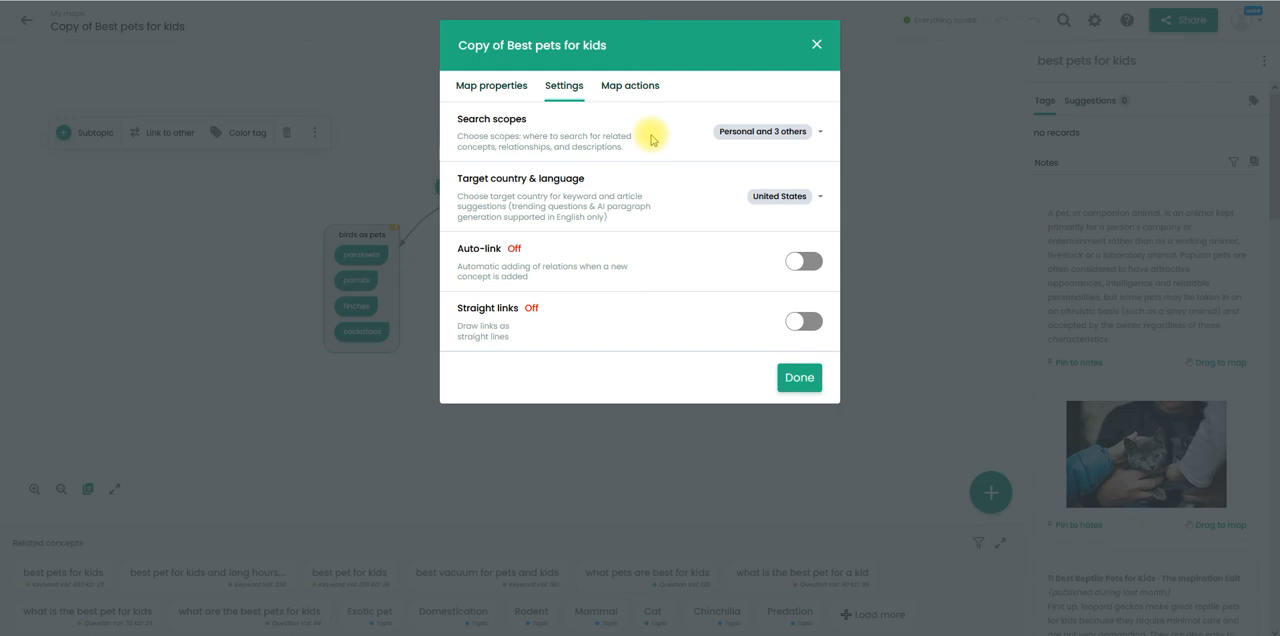
click(820, 136)
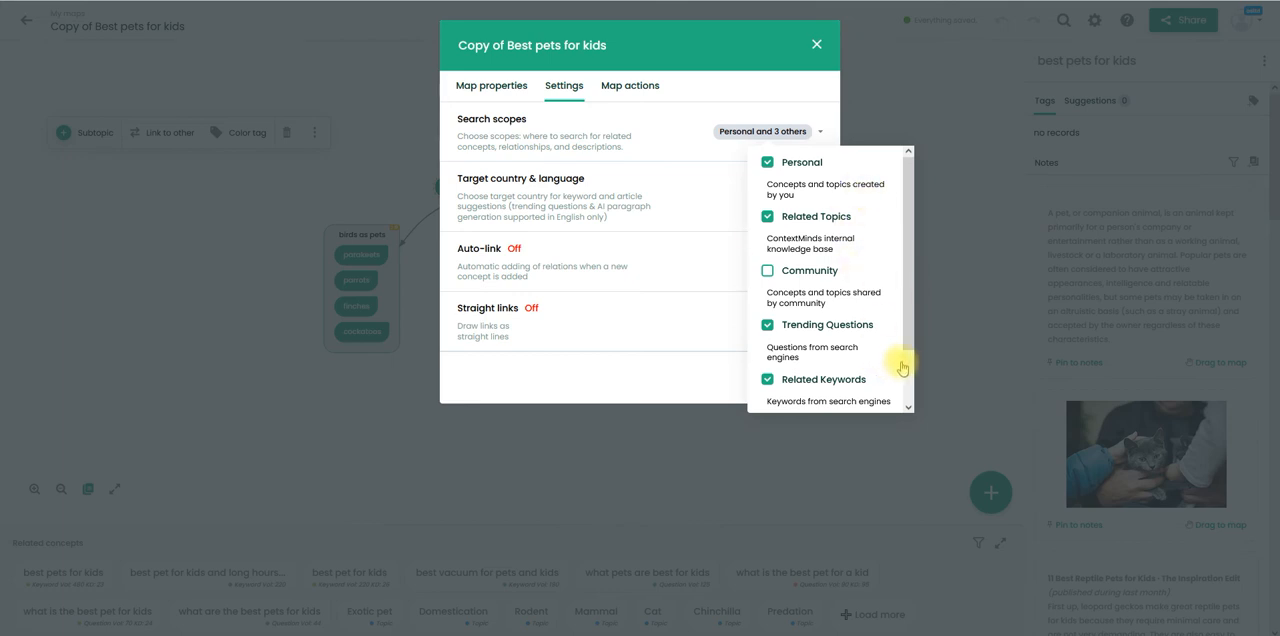
scroll(908, 364, down, 2)
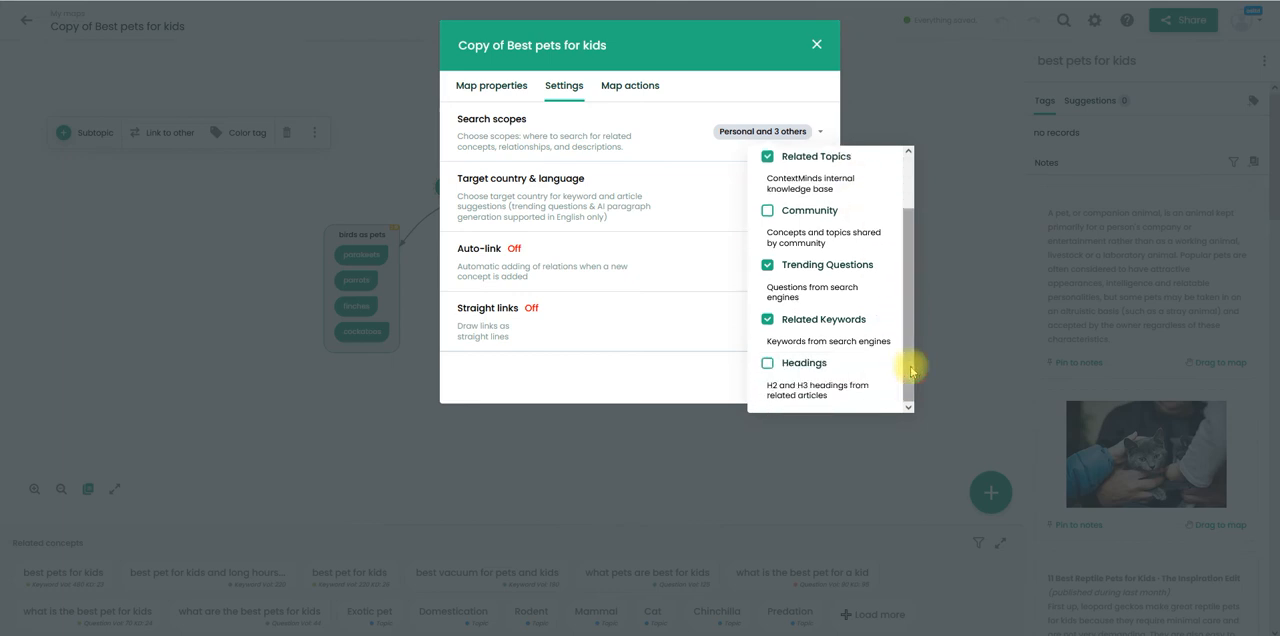
scroll(906, 163, up, 2)
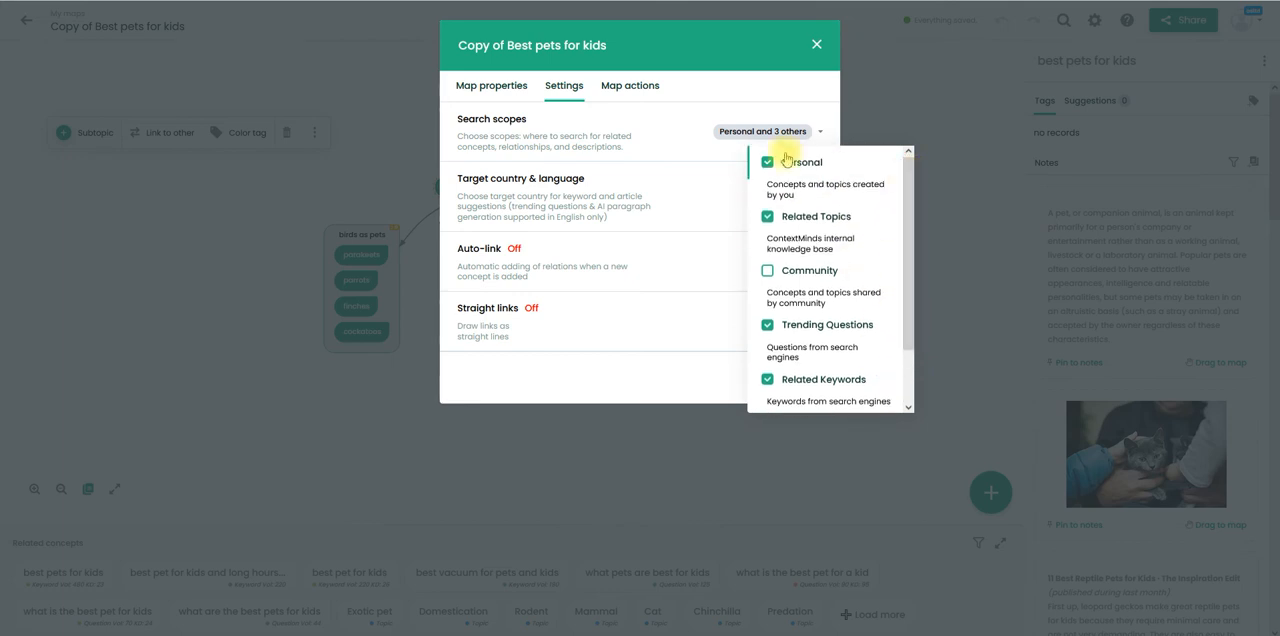
click(677, 141)
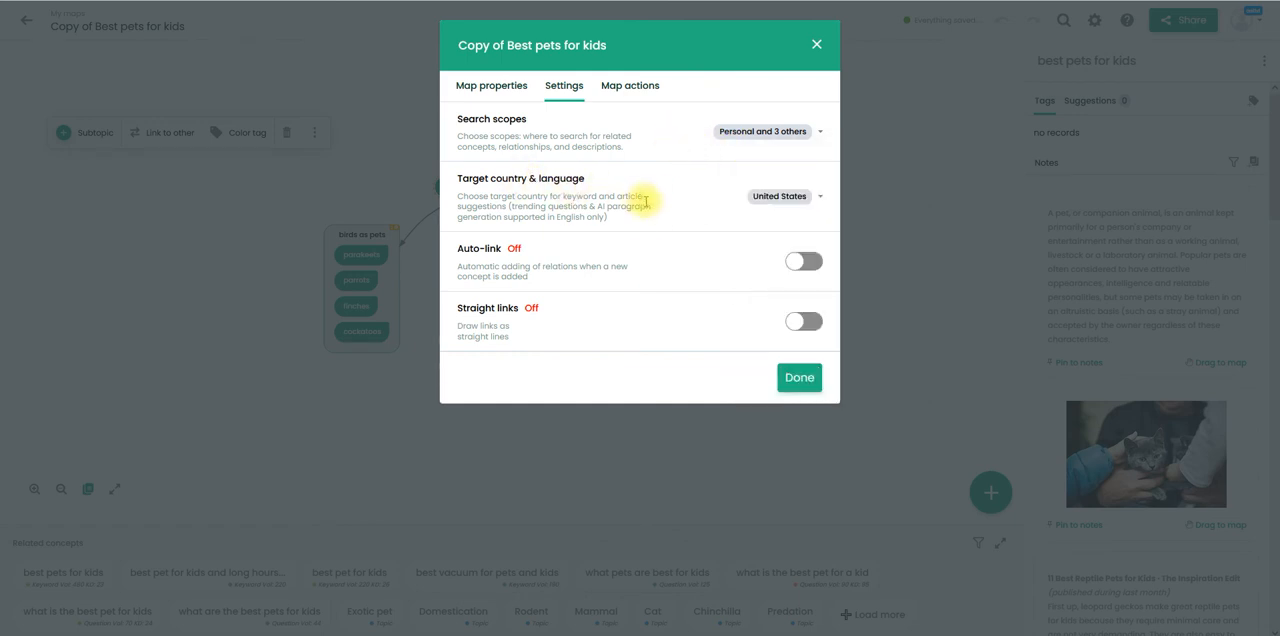
- Review the target countries and languages available for the copied map's keyword and article suggestions
click(820, 198)
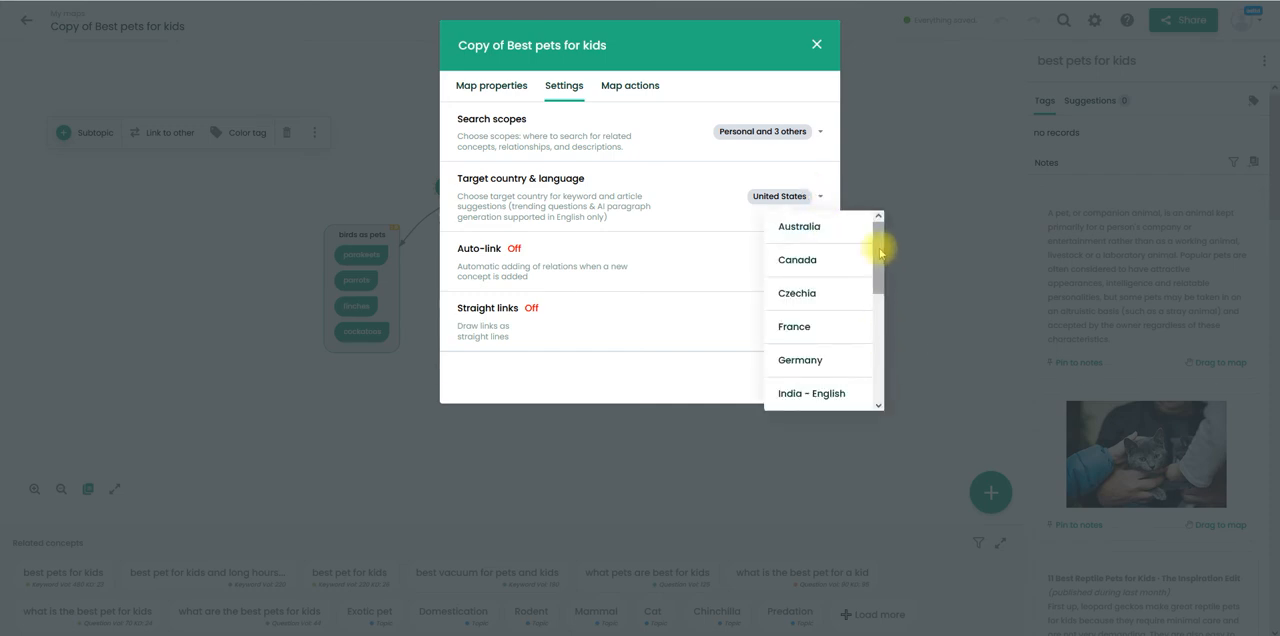
mouse_move(880, 253)
mouse_down()
mouse_move(883, 391)
mouse_move(886, 236)
mouse_move(889, 380)
mouse_move(889, 246)
mouse_up()
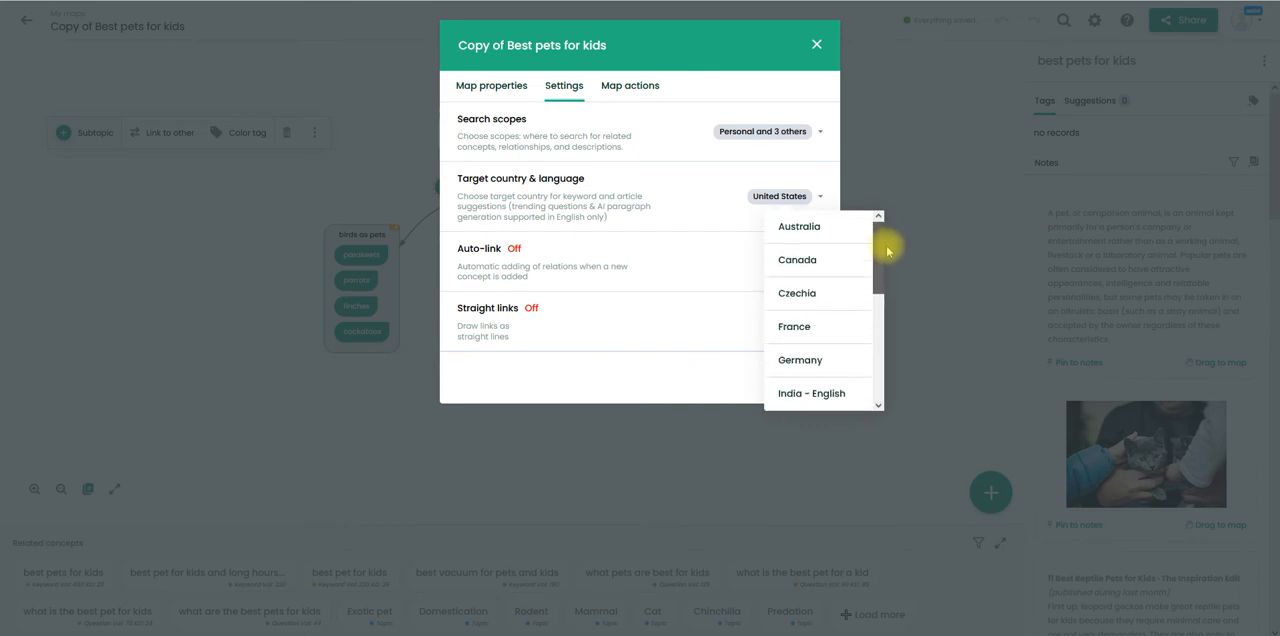
drag(889, 254, 880, 228)
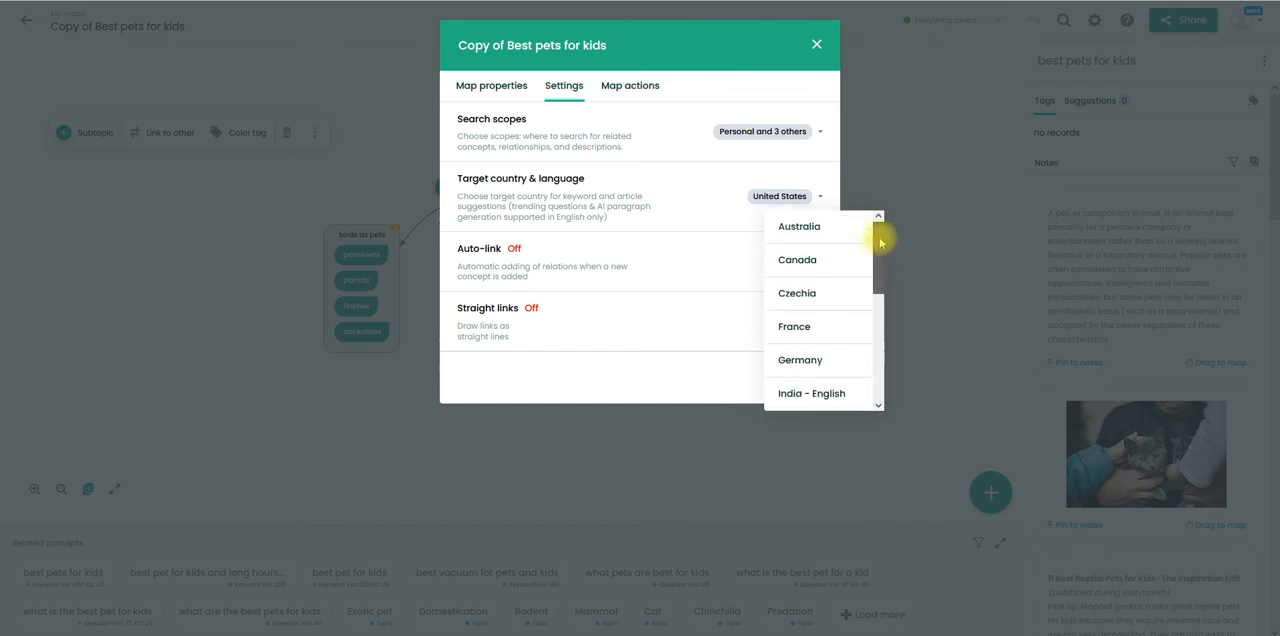
- Close the country list, then switch the copied map's Straight links setting on and back off
click(686, 240)
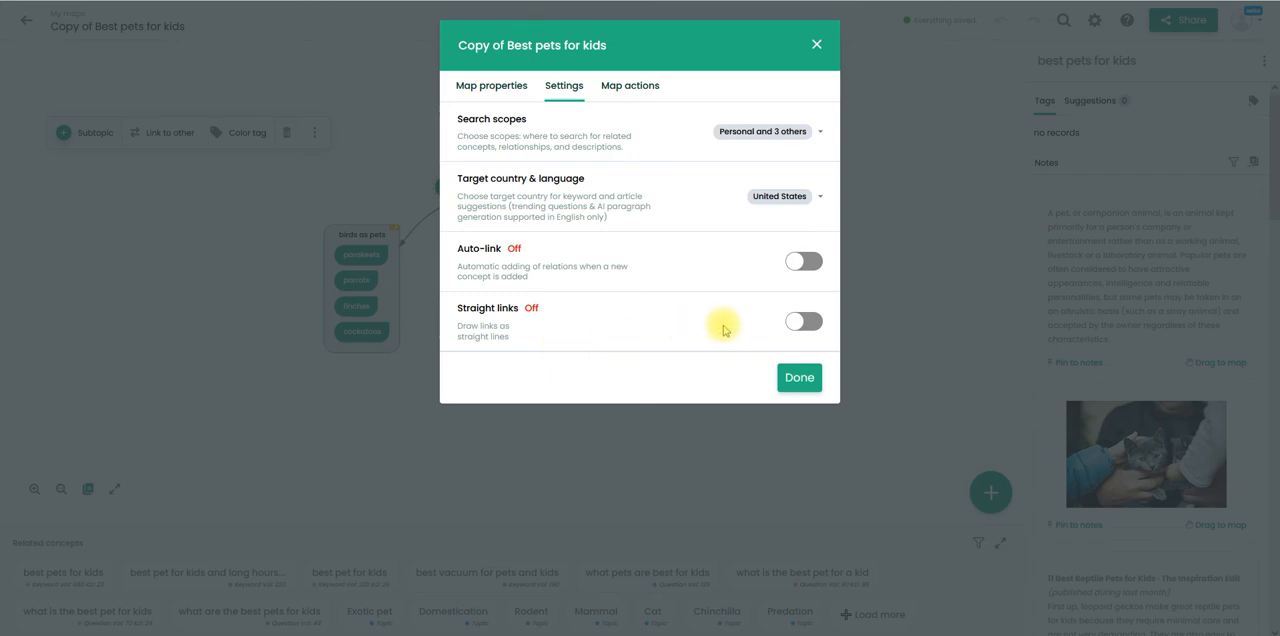
click(795, 321)
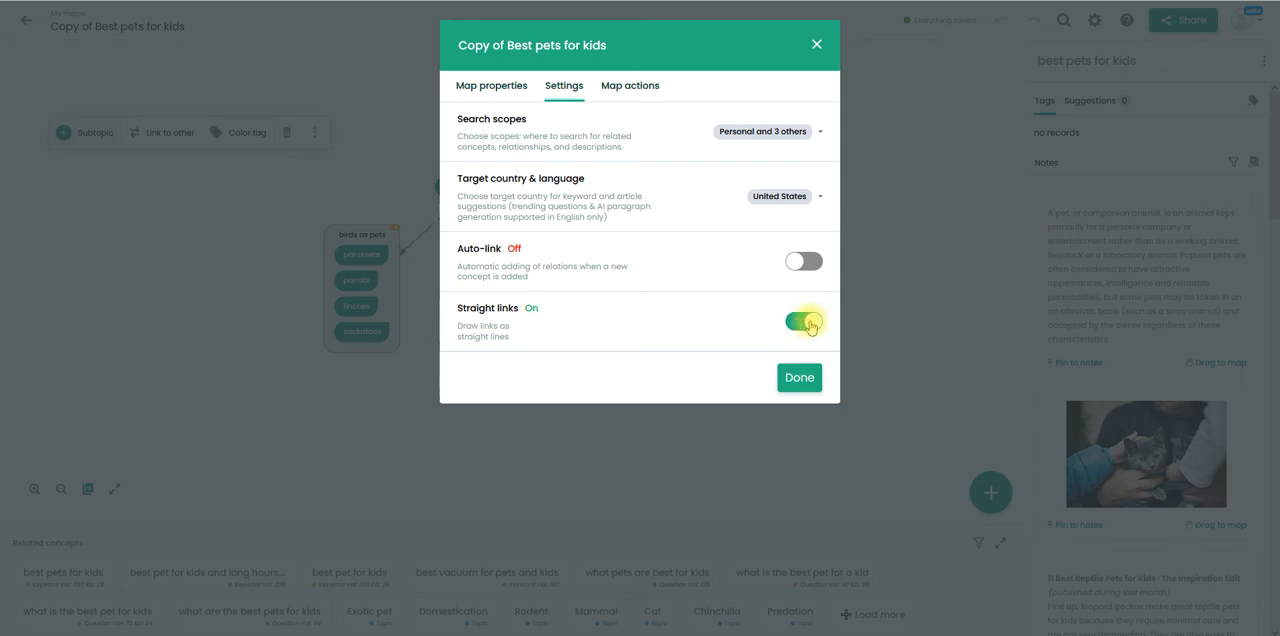
click(798, 321)
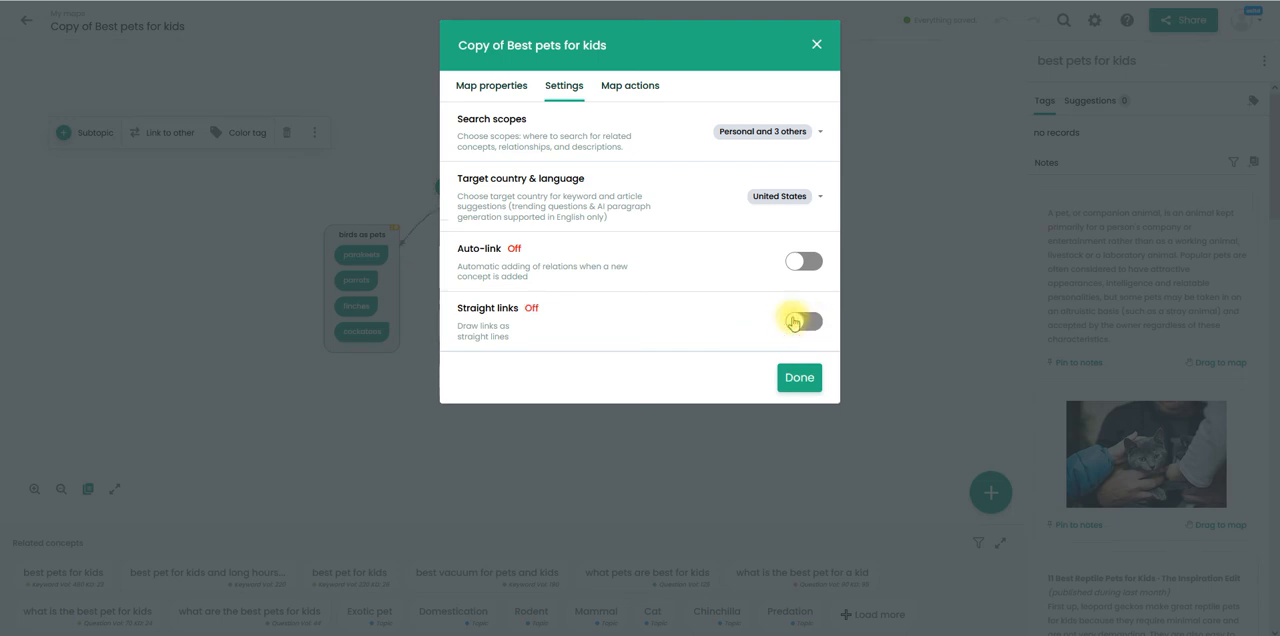
- Review the copy, print and export actions available for the copied map, and close its settings
click(641, 87)
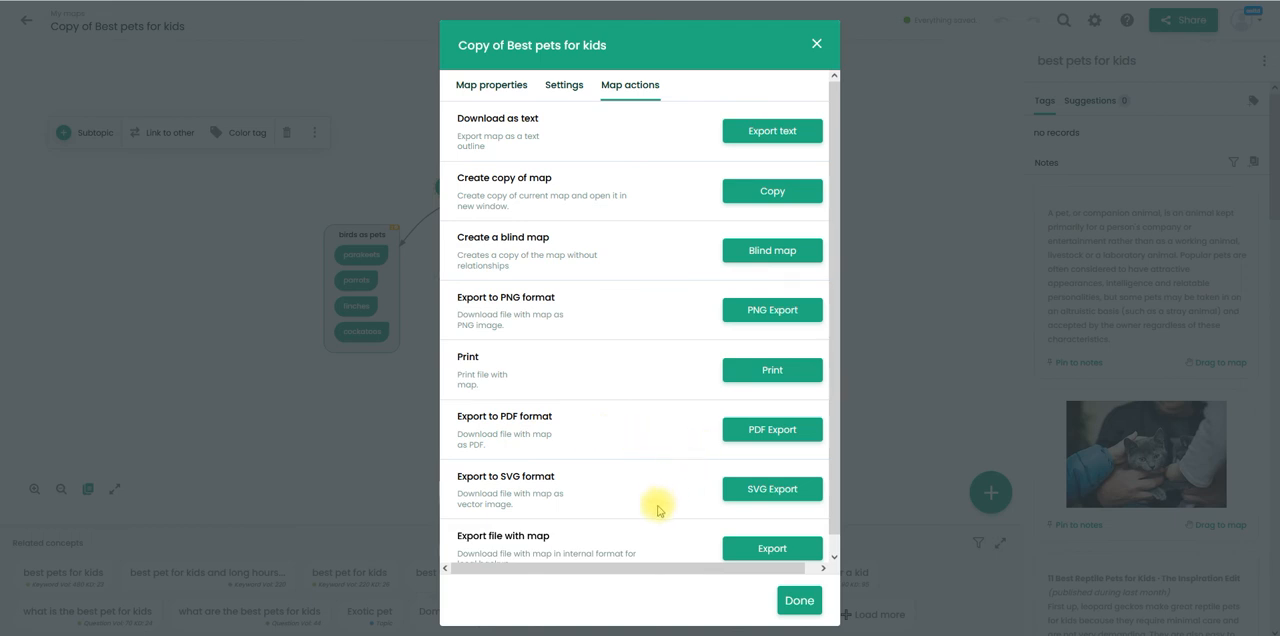
scroll(834, 547, down, 1)
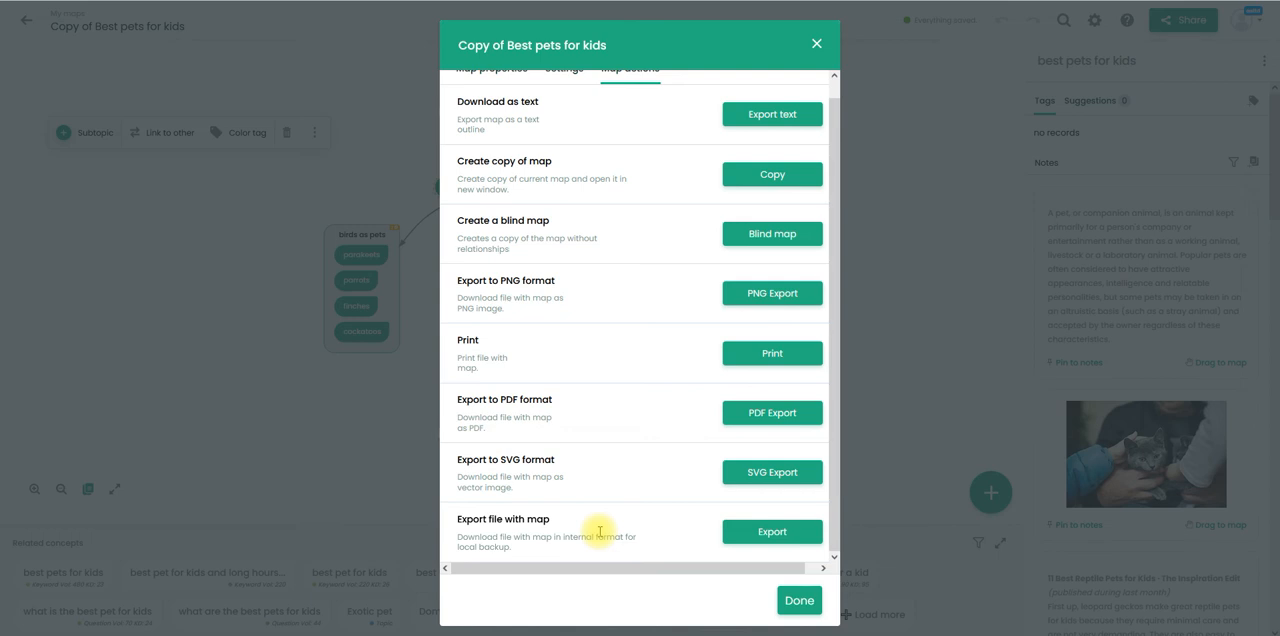
click(834, 86)
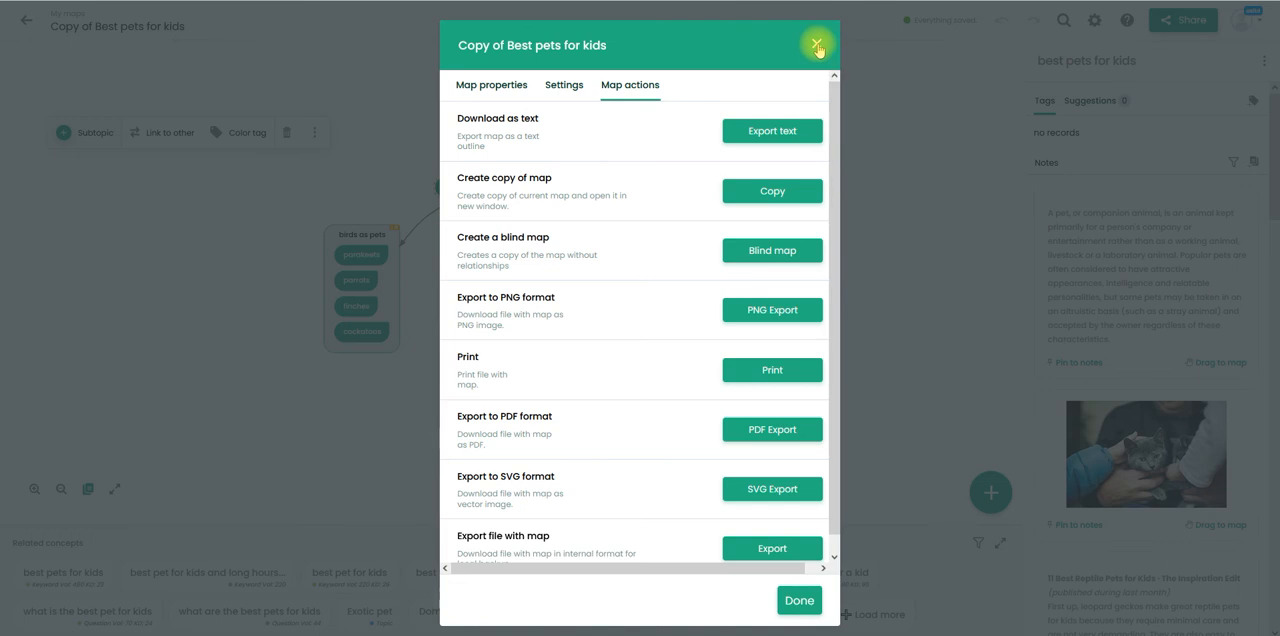
click(836, 541)
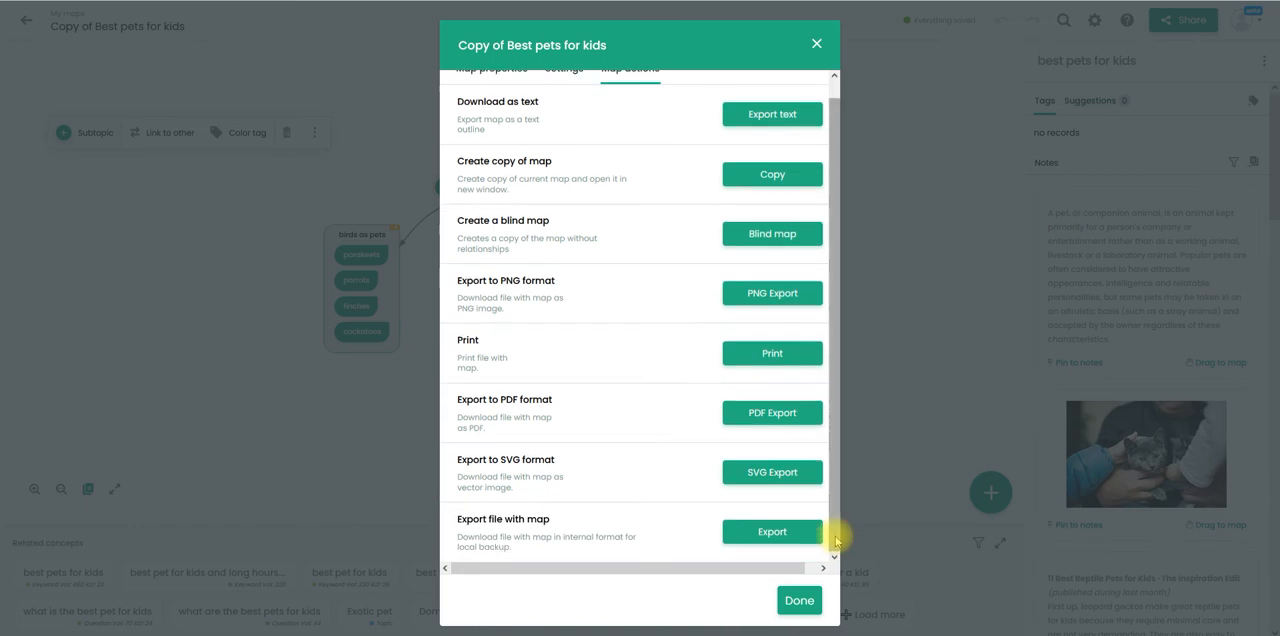
click(799, 600)
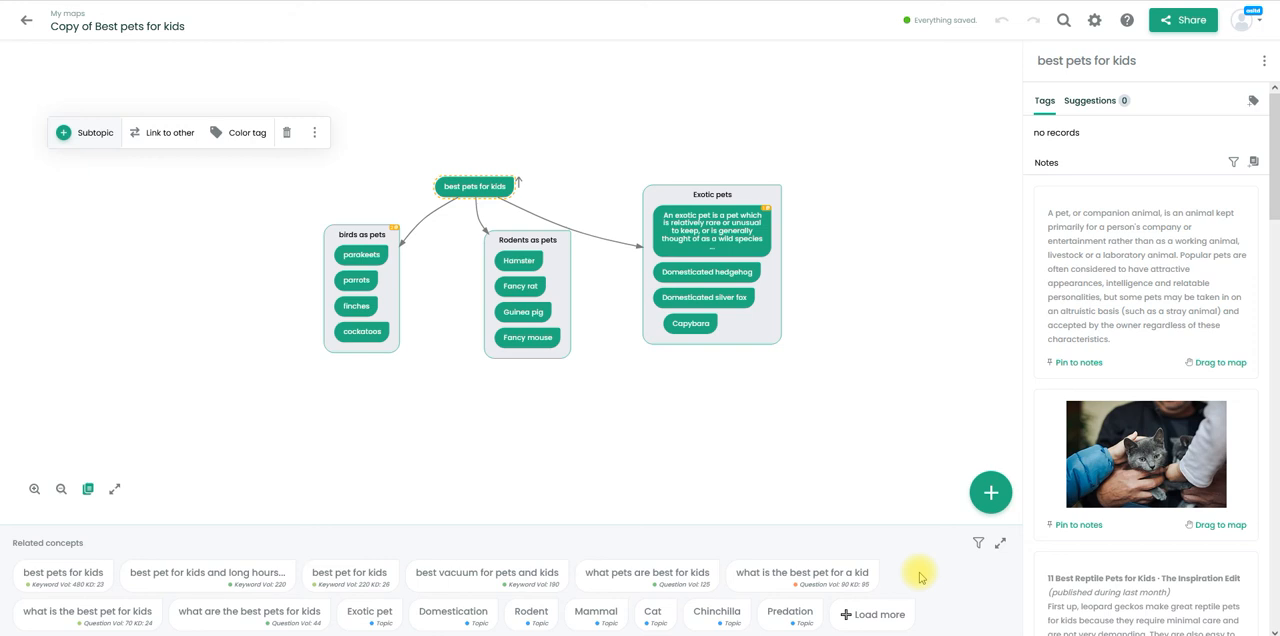
- Expand the related concepts for "best pets for kids" and examine the metrics and articles of its four suggested questions
click(462, 190)
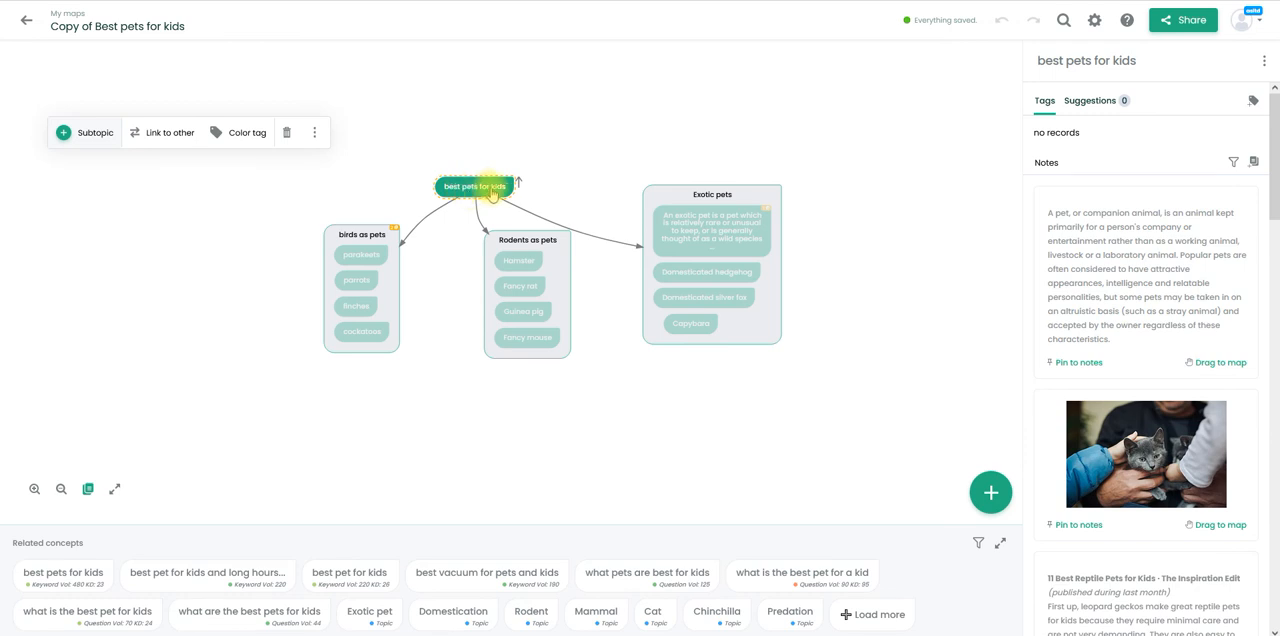
click(35, 490)
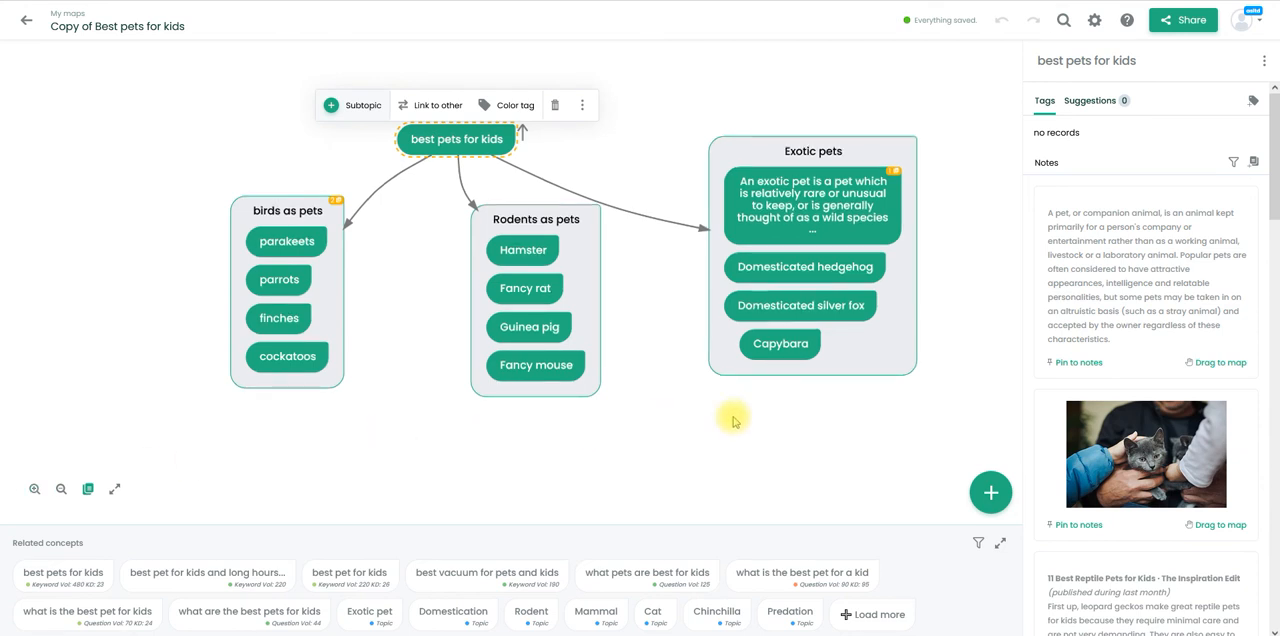
click(997, 545)
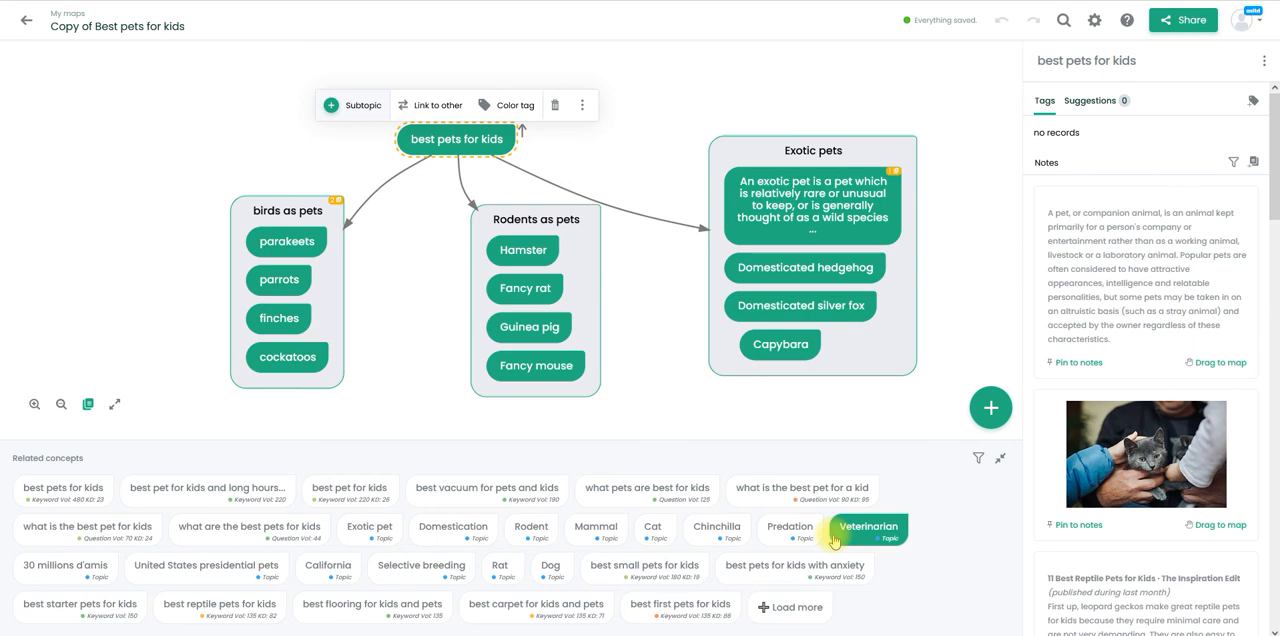
click(855, 497)
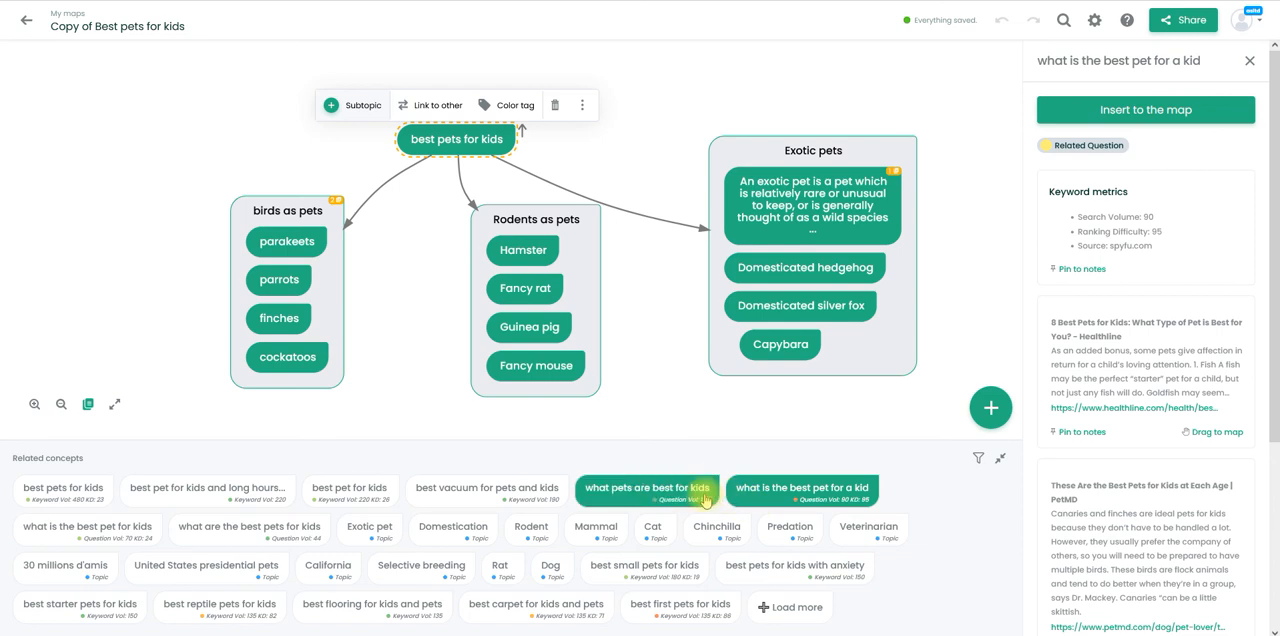
click(621, 498)
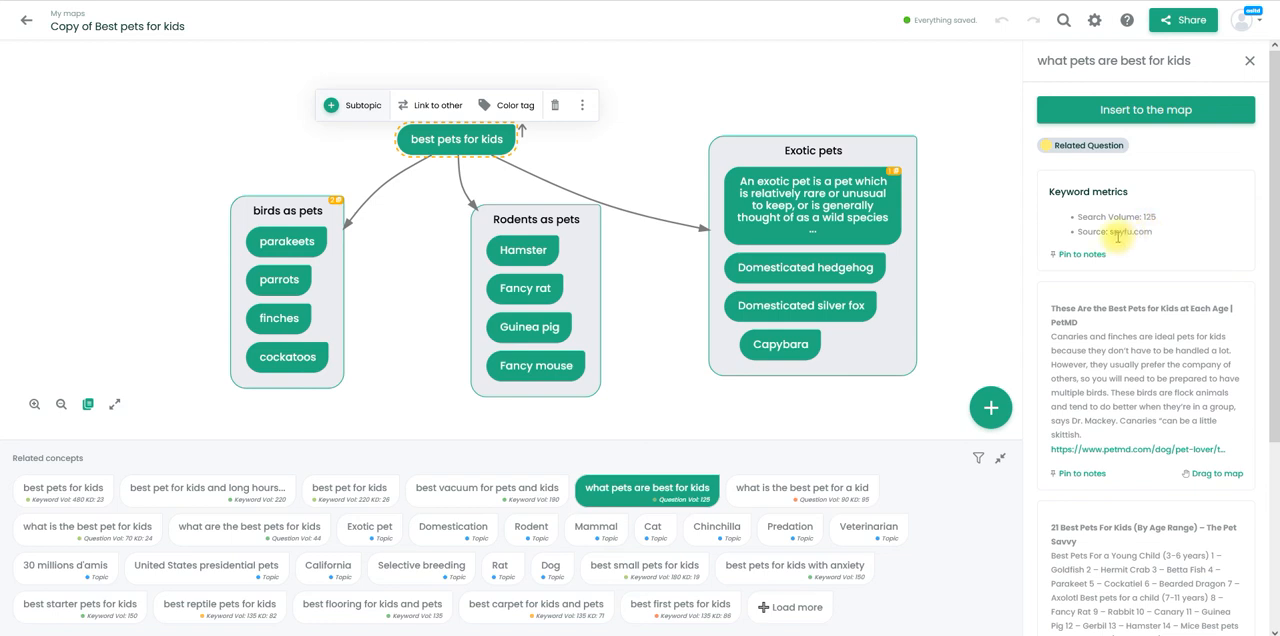
click(110, 534)
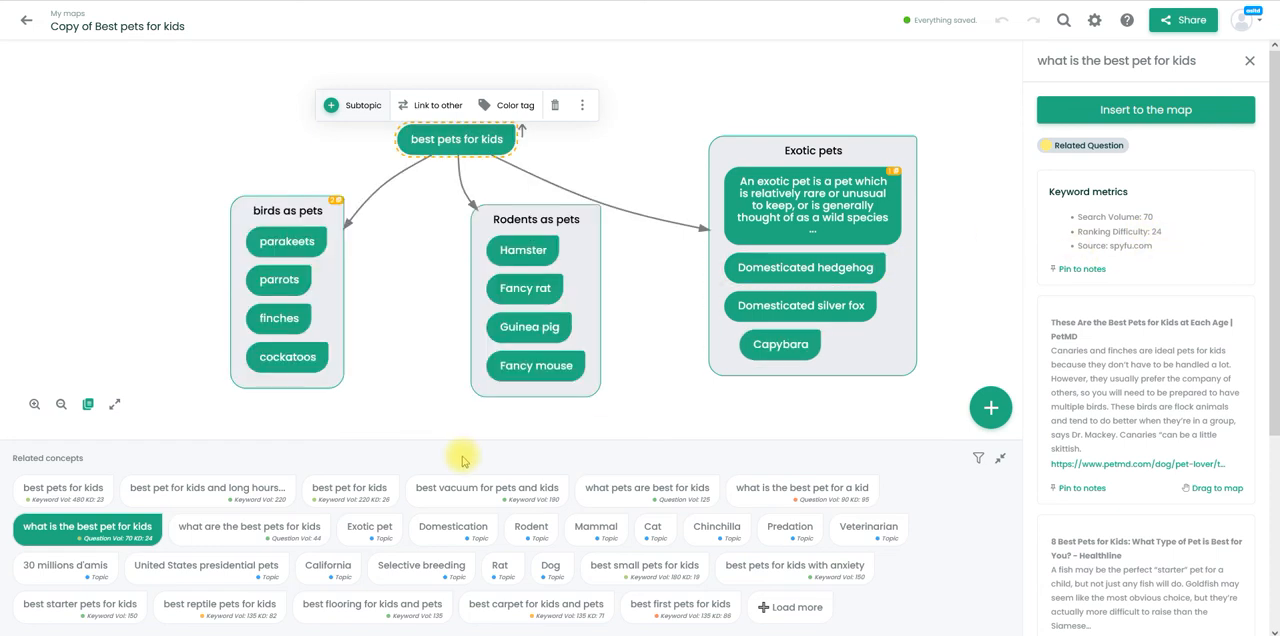
click(230, 535)
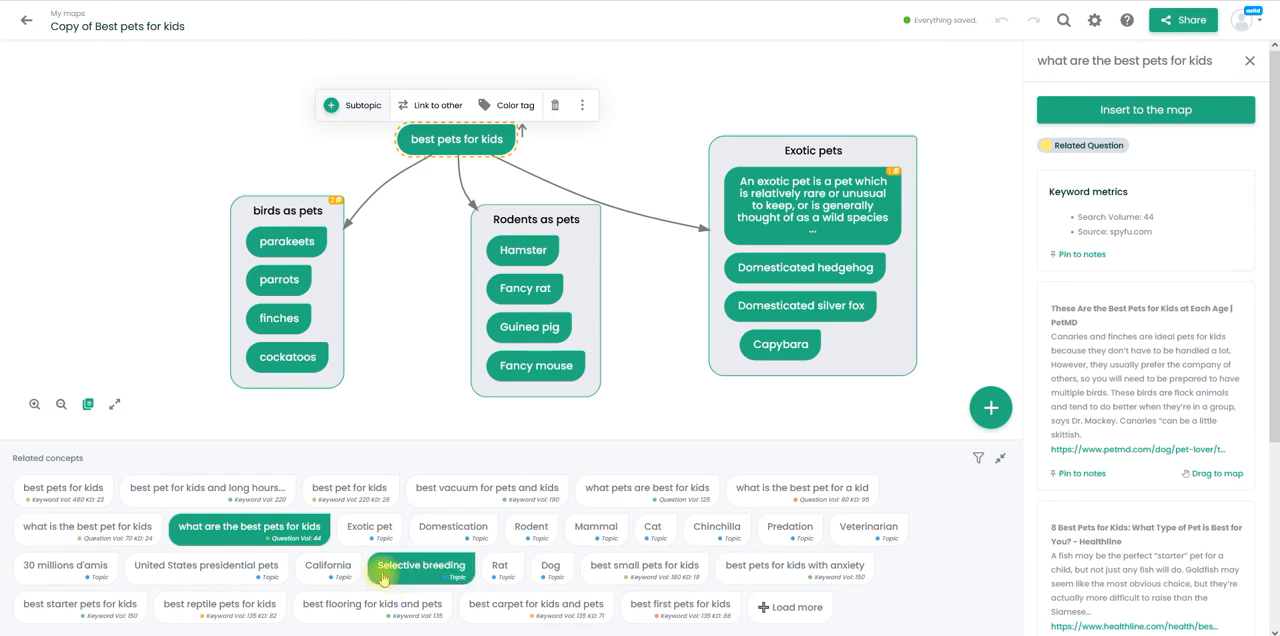
- Add the related concepts "Exotic pet" and "what is the best pet for kids" to the empty area beside the birds group
drag(373, 538, 131, 153)
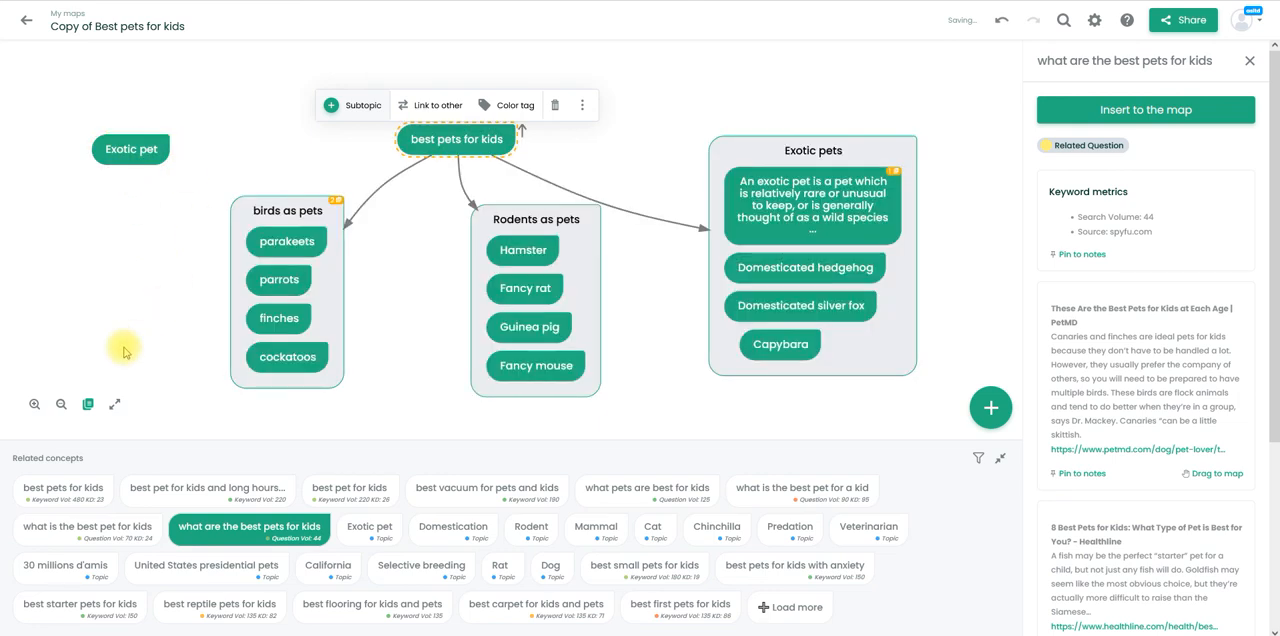
drag(140, 149, 900, 175)
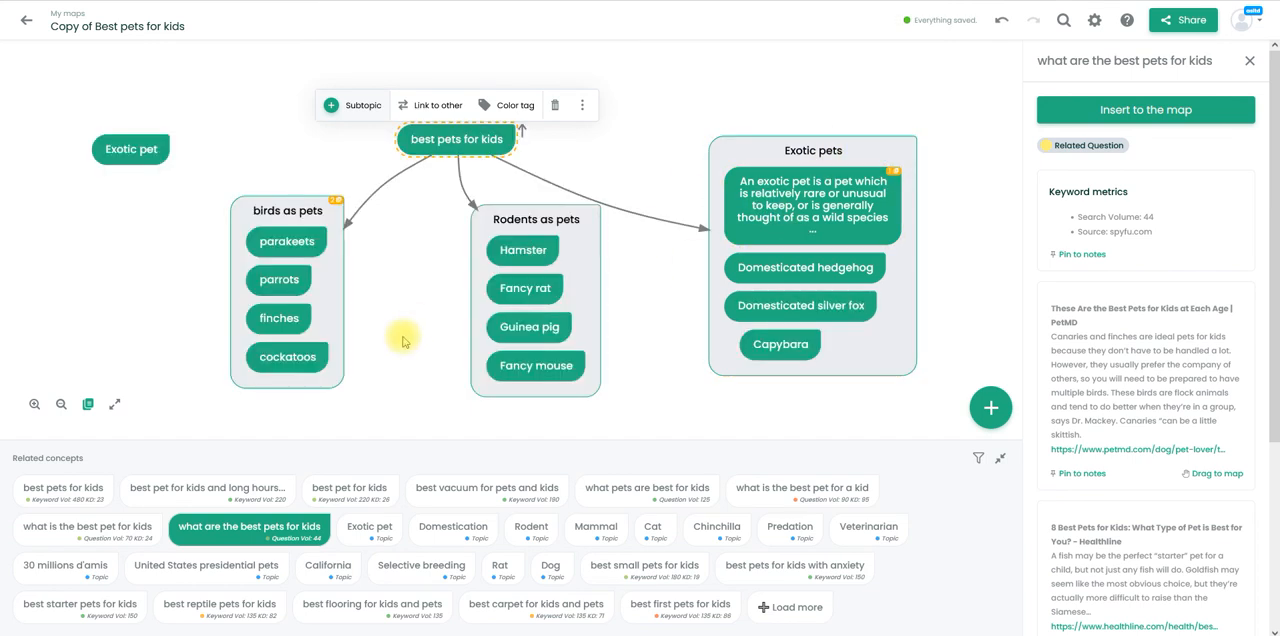
drag(100, 537, 110, 228)
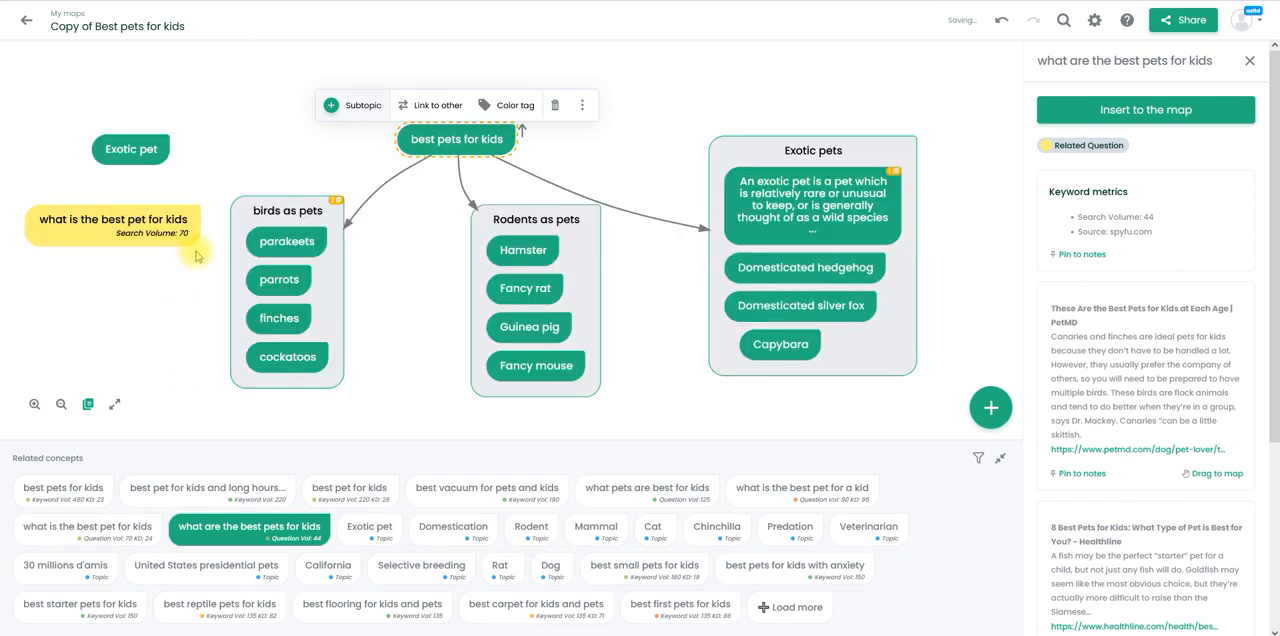
click(168, 236)
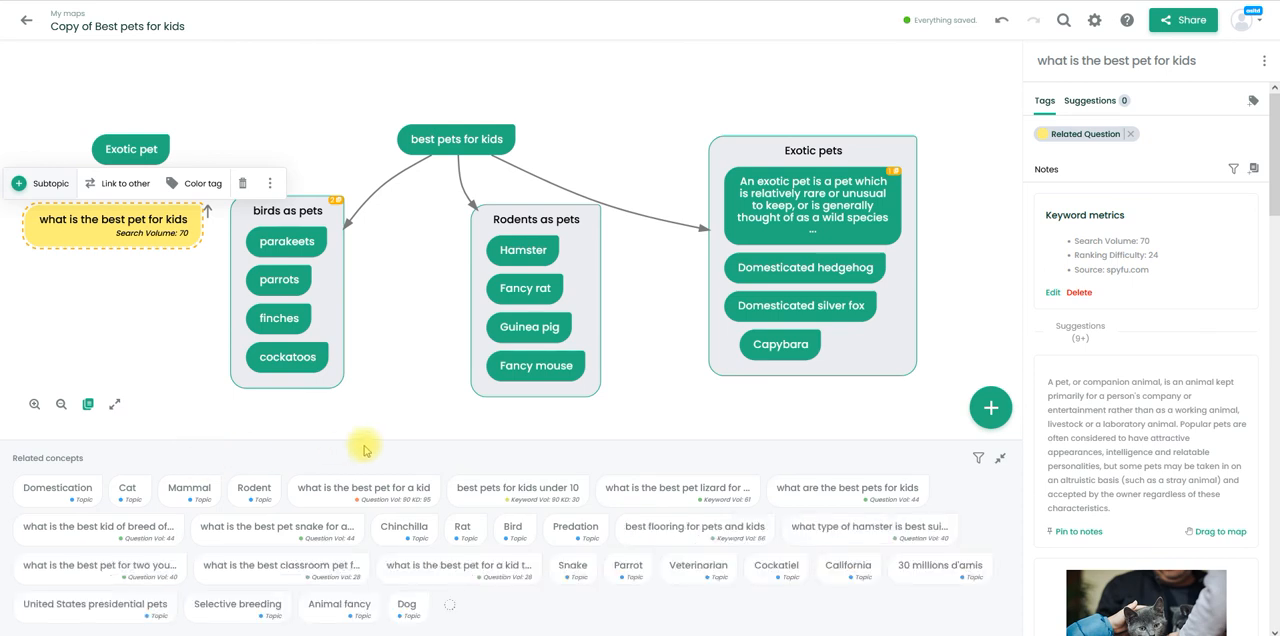
- Add "what is the best pet for a kid" below the first question and "best pets for kids under 10" above the main concept
drag(363, 488, 107, 290)
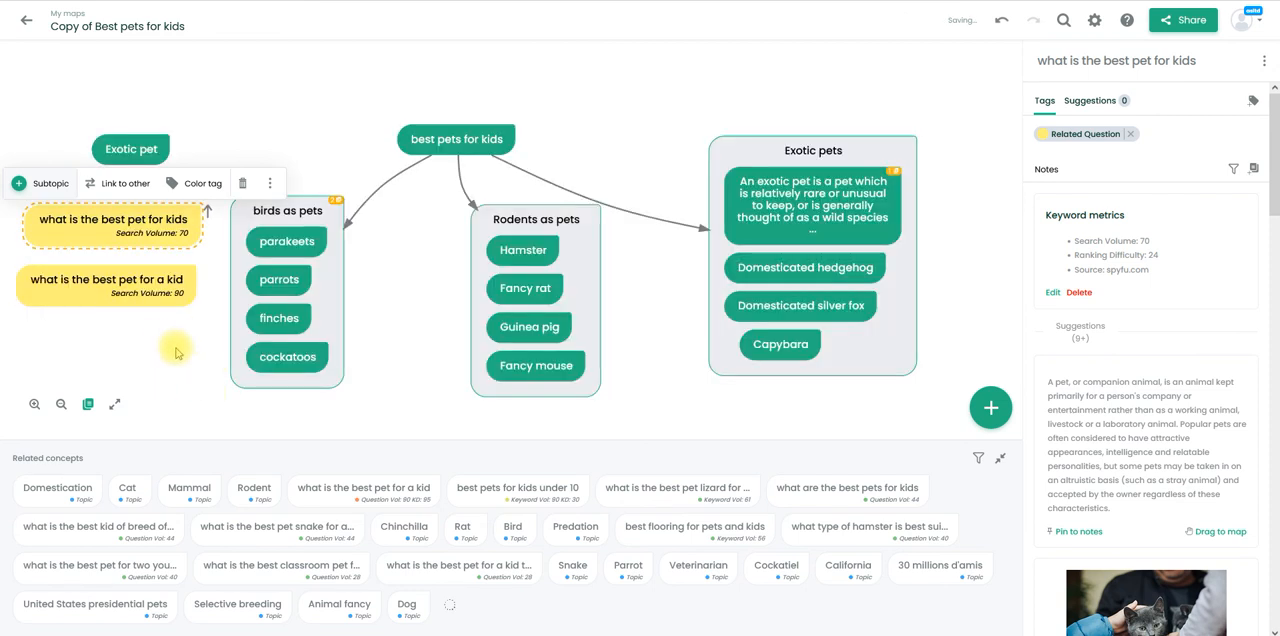
click(147, 296)
click(185, 352)
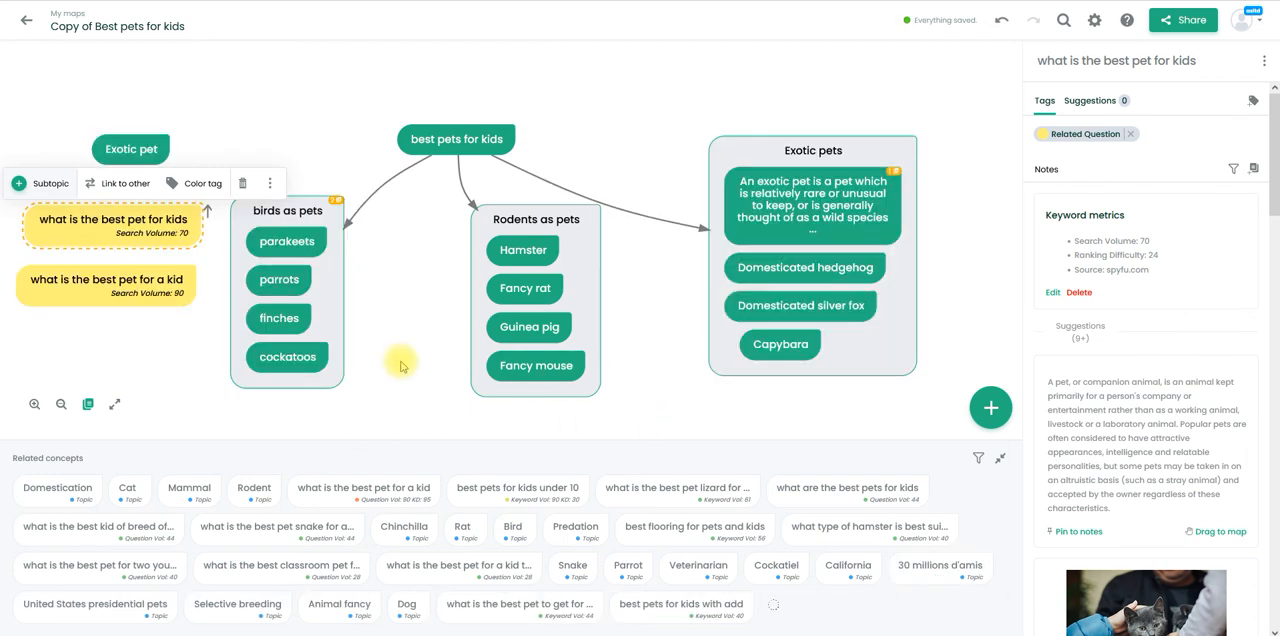
drag(537, 500, 645, 100)
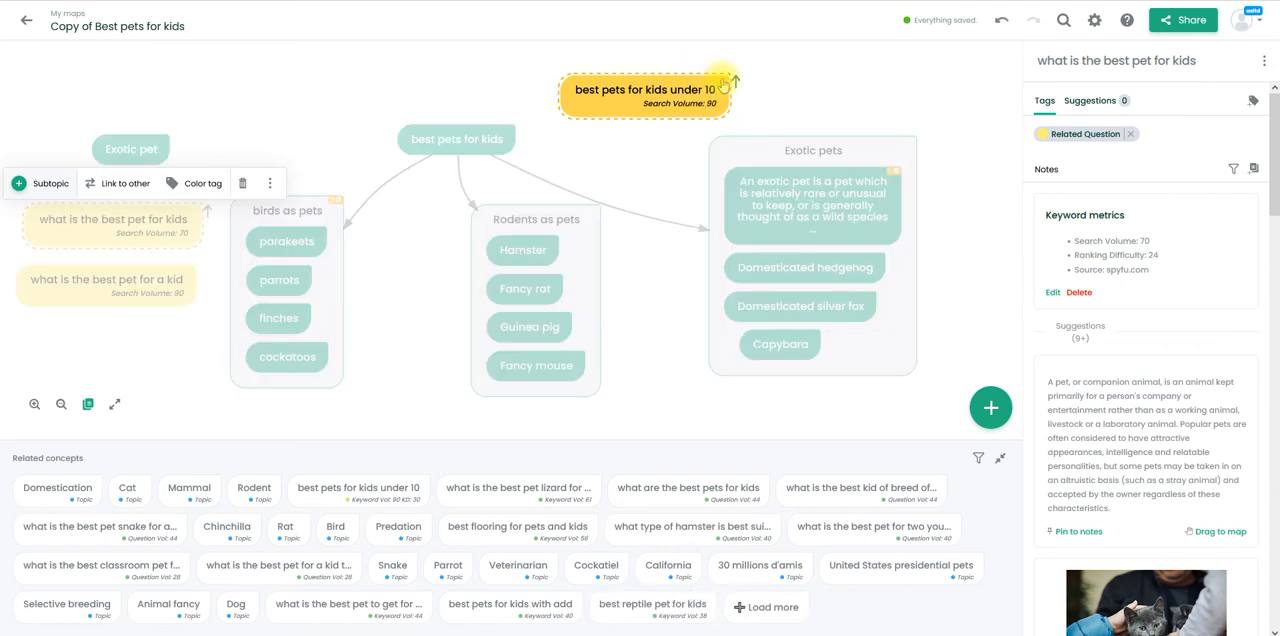
click(672, 105)
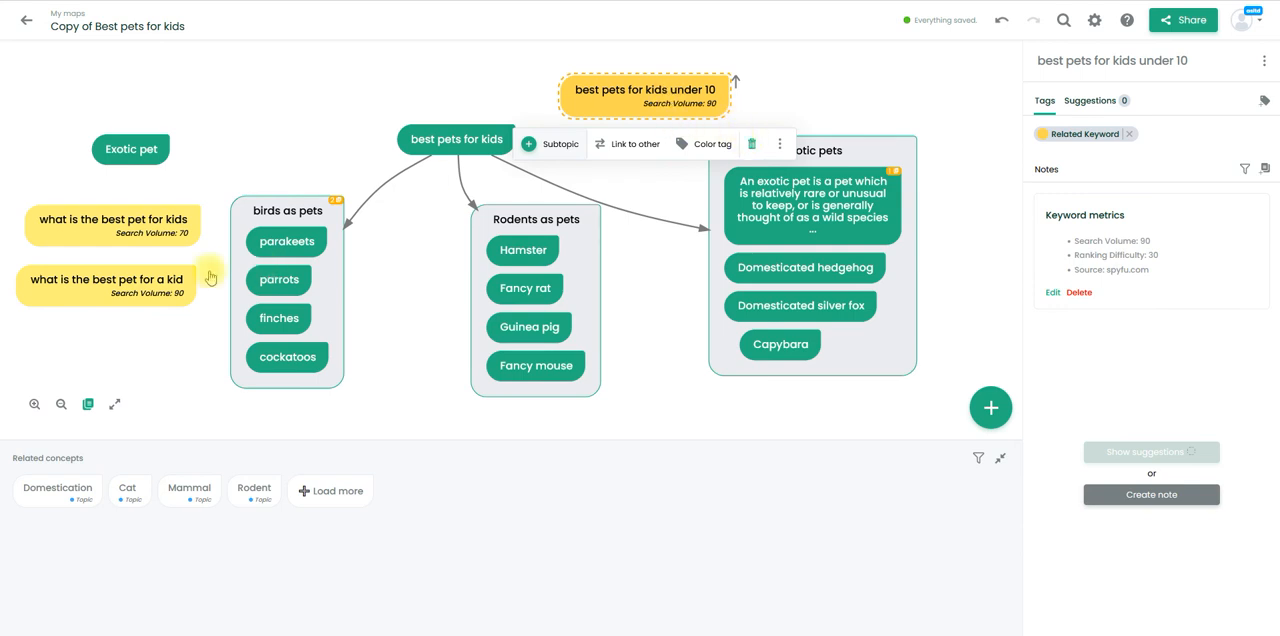
- Rename the standalone "Exotic pet" concept as "By age range"
click(142, 159)
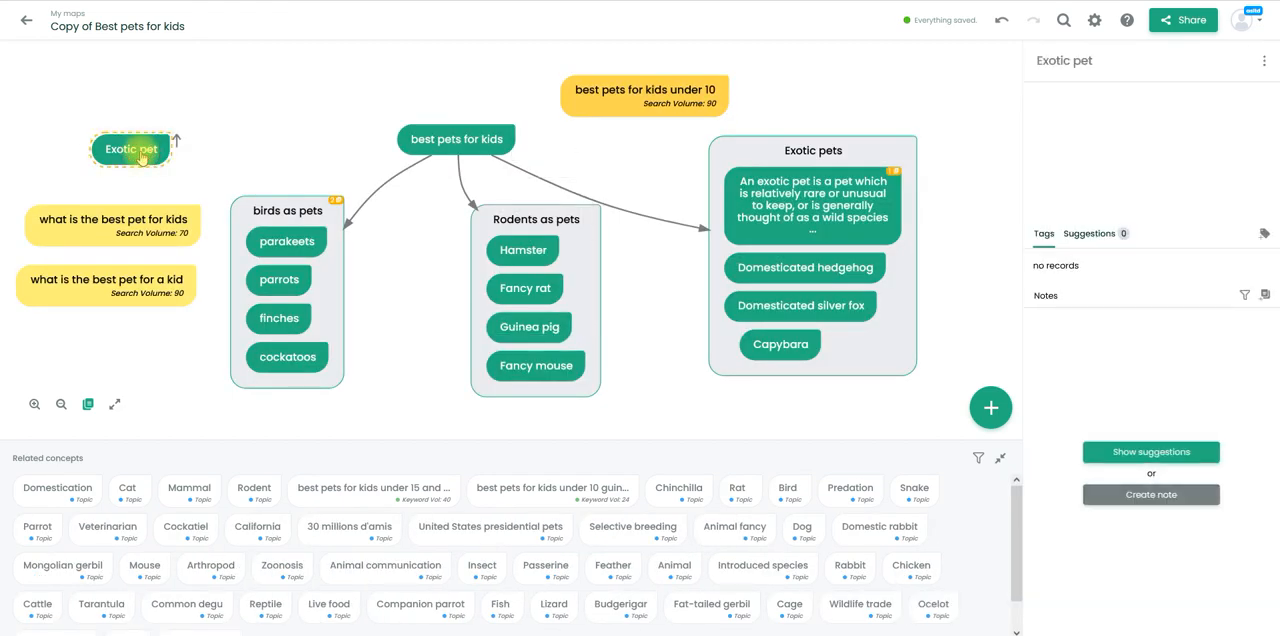
double_click(137, 150)
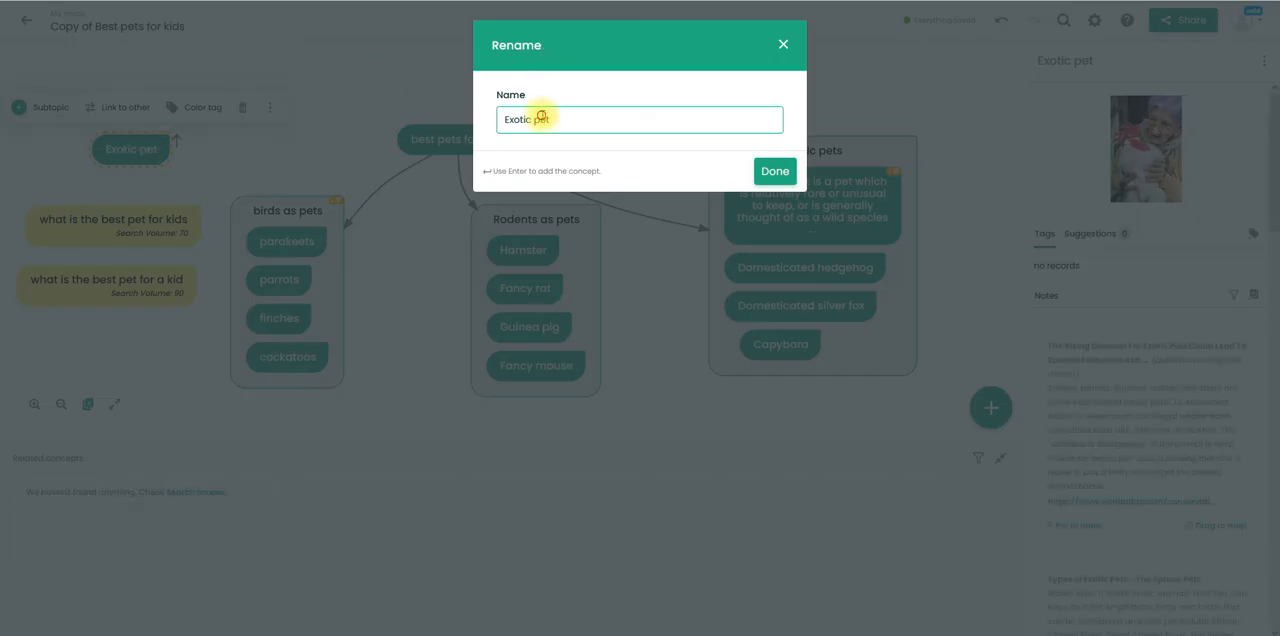
triple_click(516, 120)
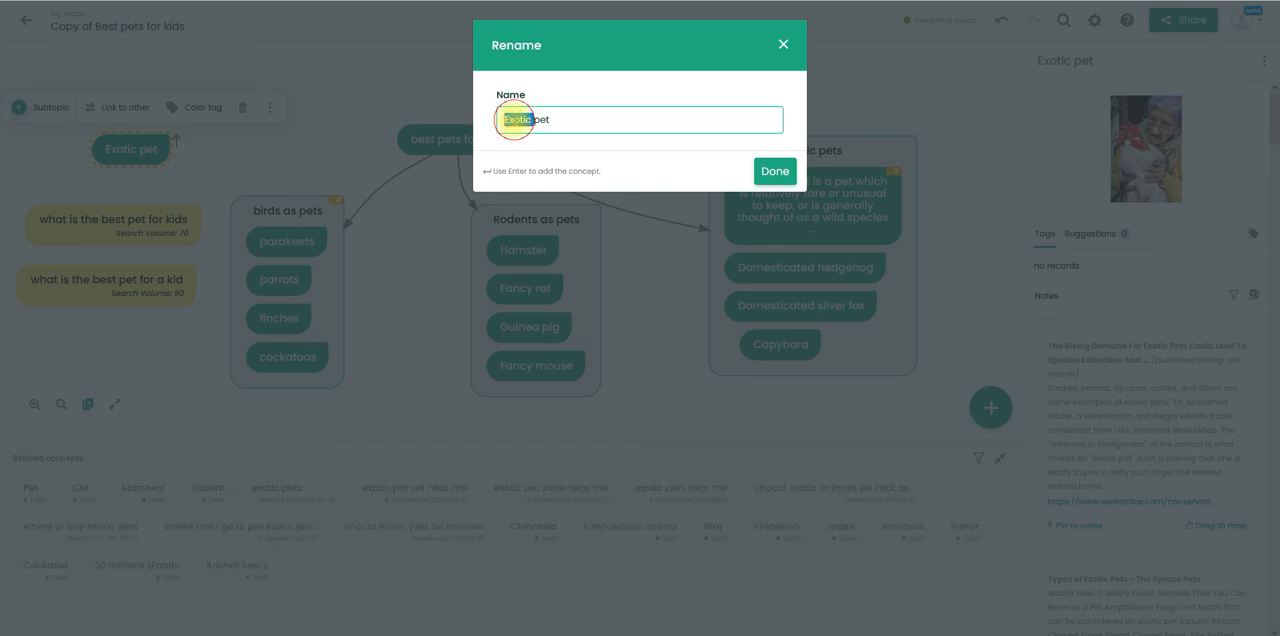
text(B)
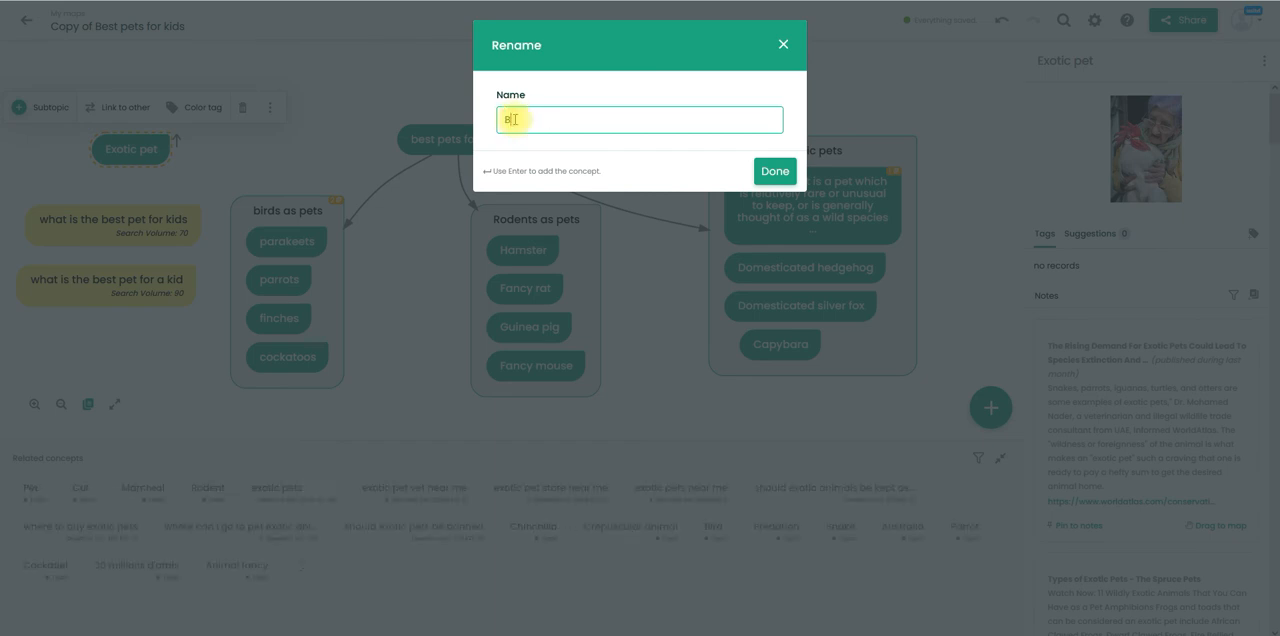
text(lage range)
key(Return)
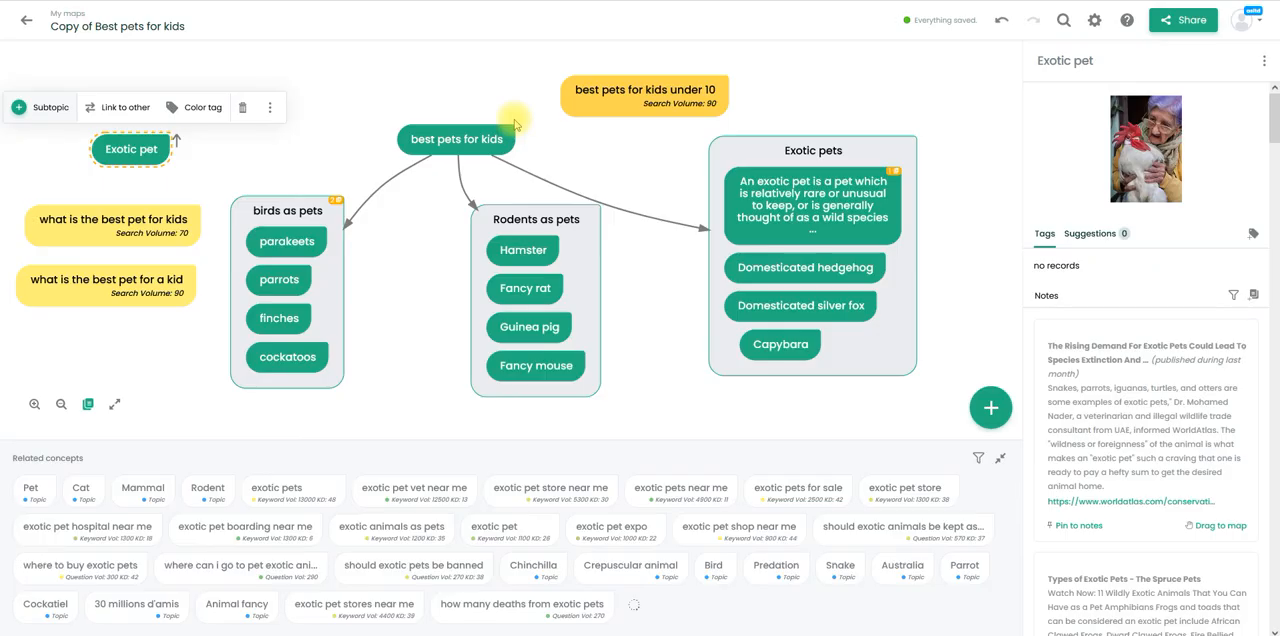
- Move "best pets for kids under 10" into the "By age range" concept to form a group
click(180, 226)
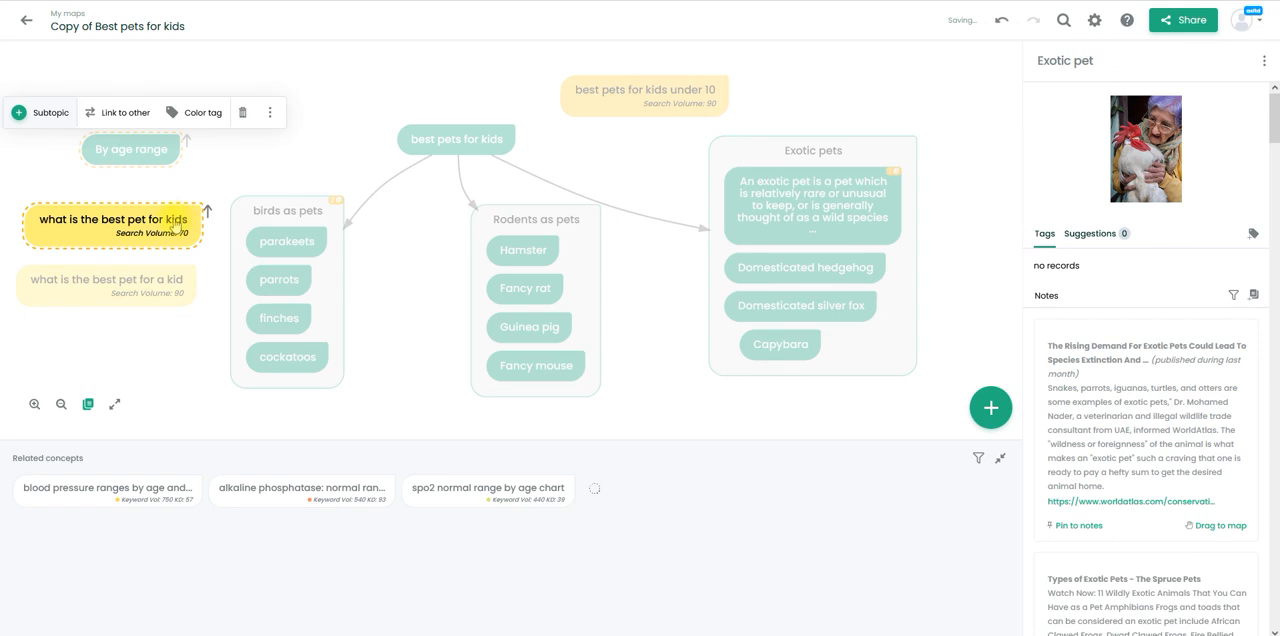
click(131, 151)
drag(125, 152, 119, 180)
drag(571, 117, 106, 183)
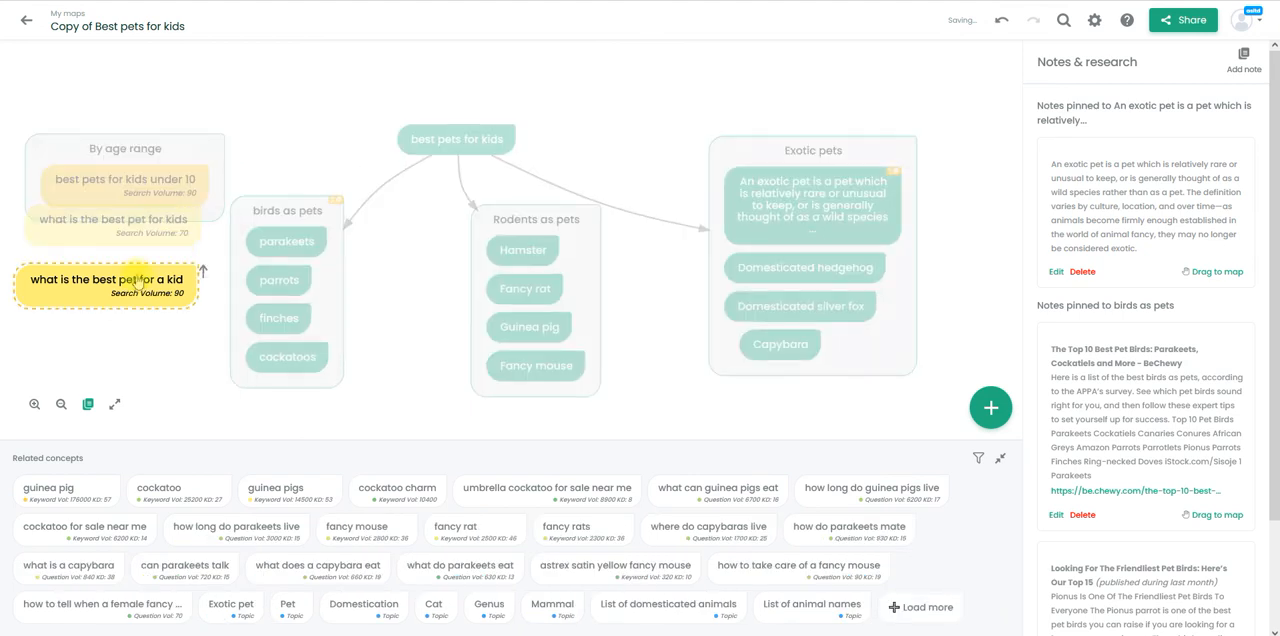
- Delete the standalone questions "what is the best pet for kids" and "what is the best pet for a kid" from the map
click(140, 237)
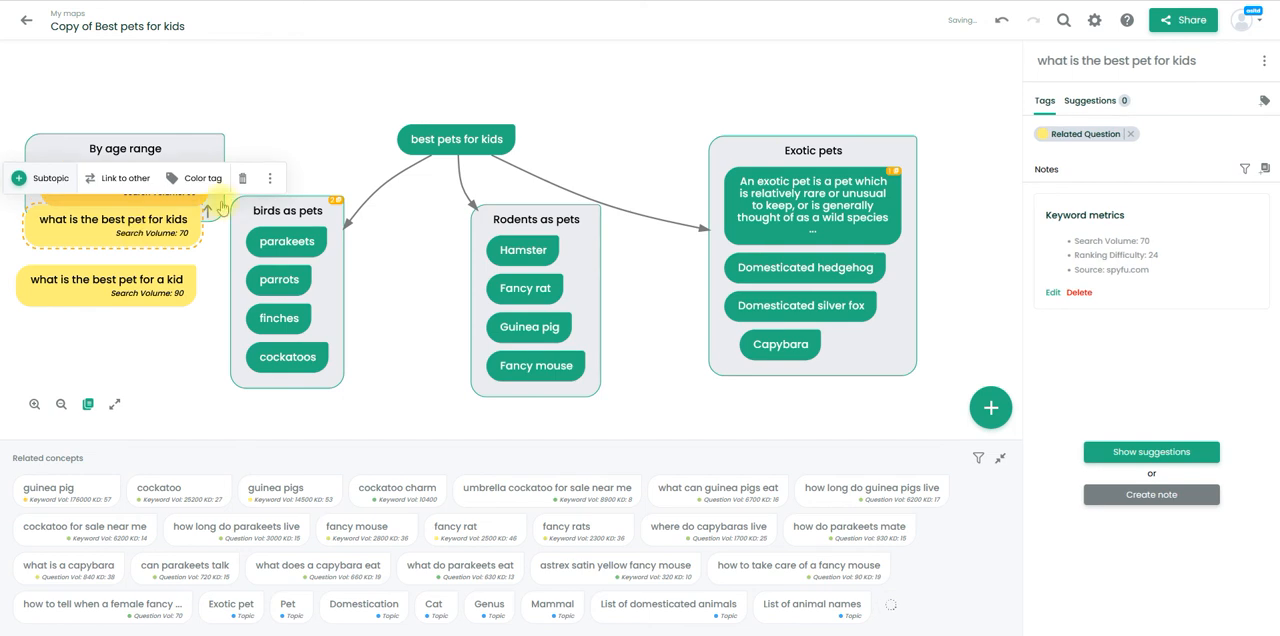
click(242, 177)
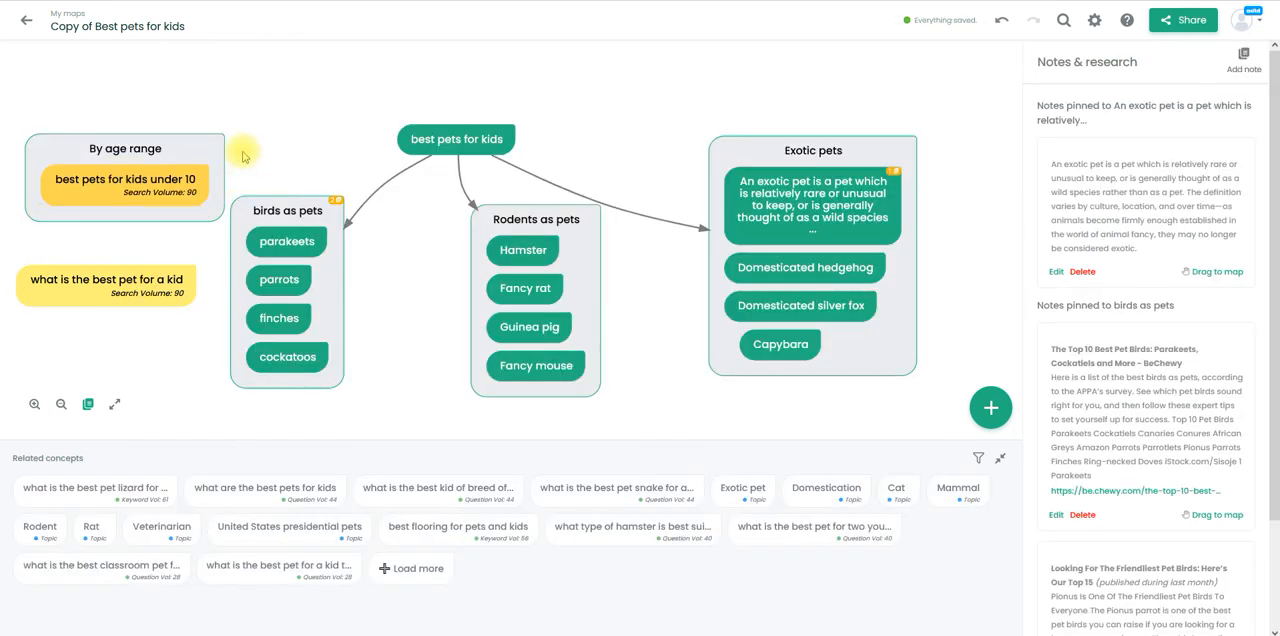
click(160, 287)
click(242, 245)
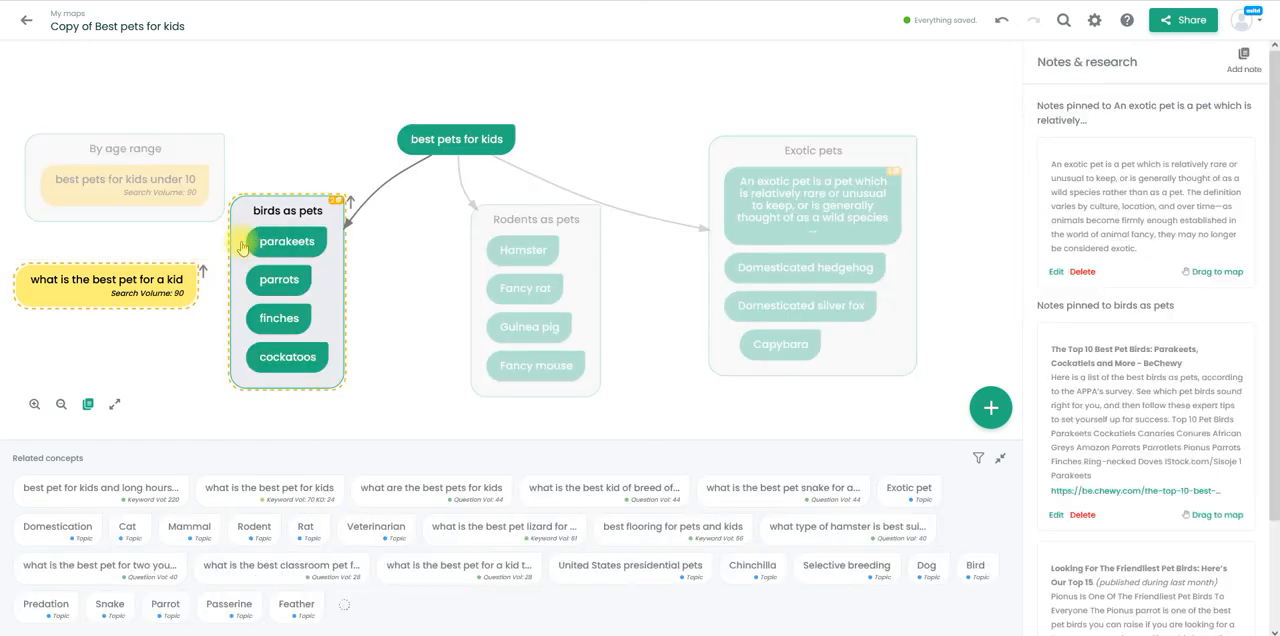
click(388, 78)
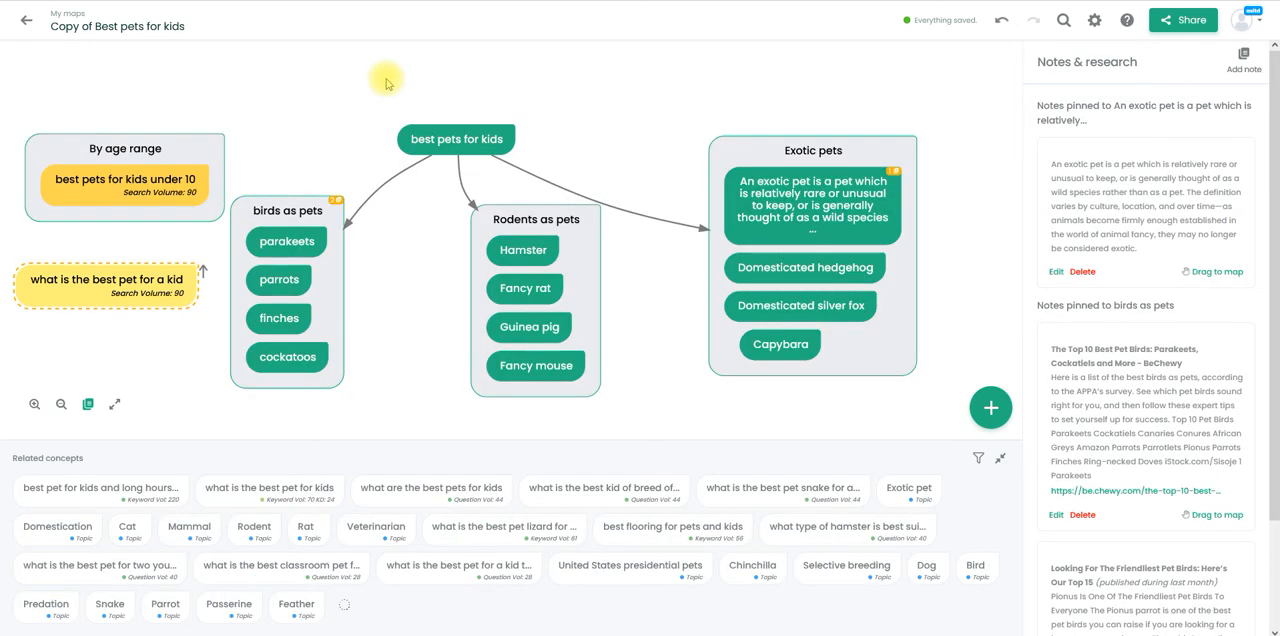
click(140, 294)
key(Delete)
click(317, 127)
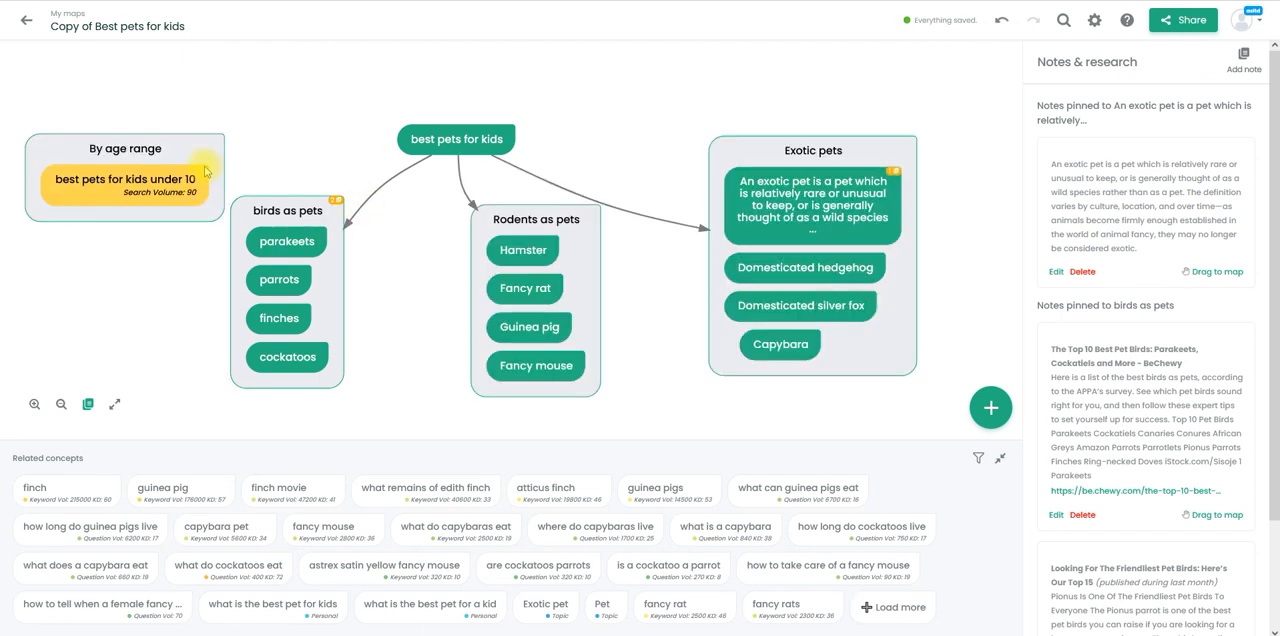
- Review the keyword metrics and research suggestions for "best pets for kids under 10", down to the AI-generated text
click(174, 156)
click(112, 188)
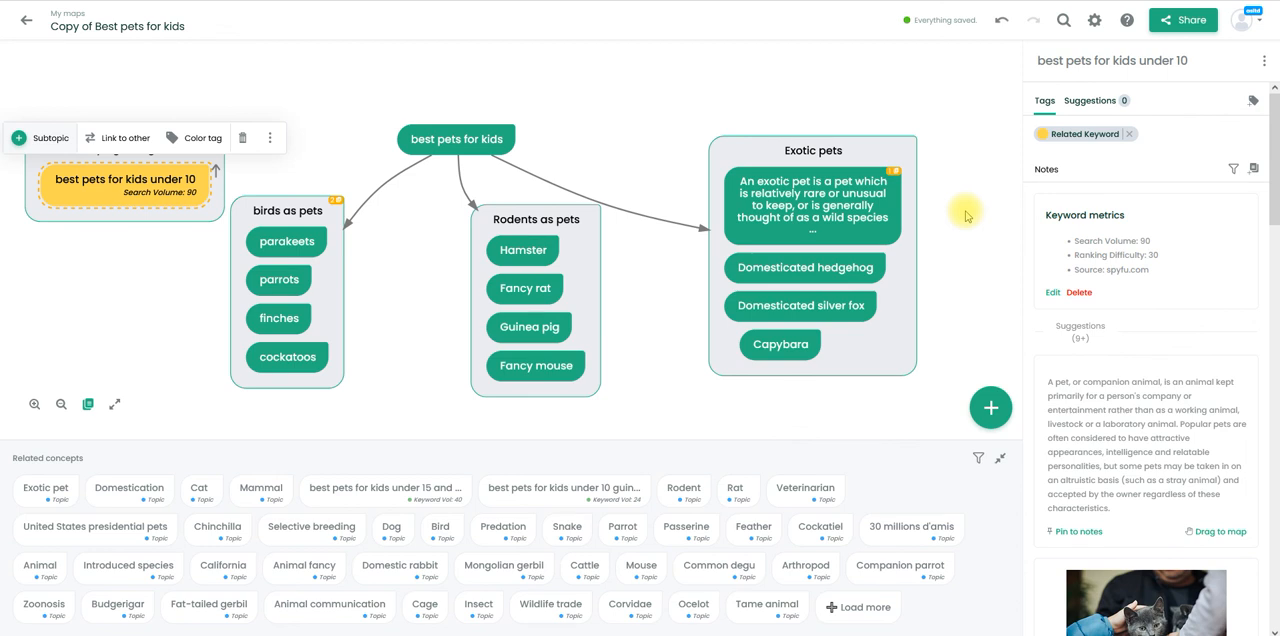
click(1276, 240)
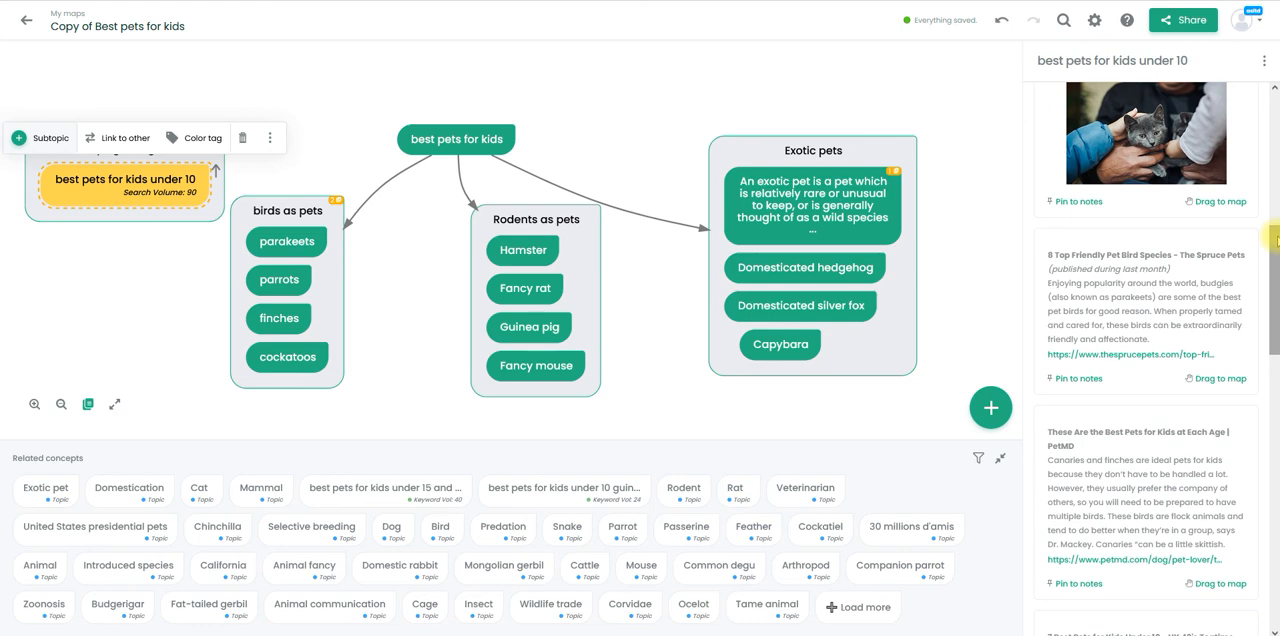
click(1272, 515)
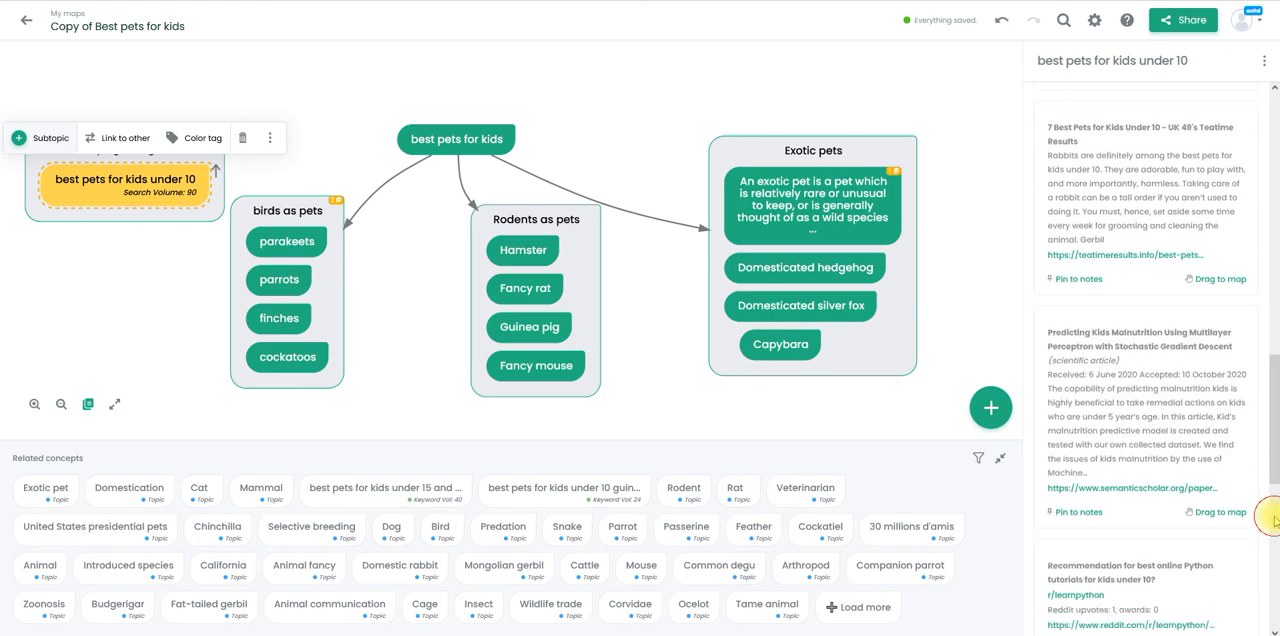
click(1272, 560)
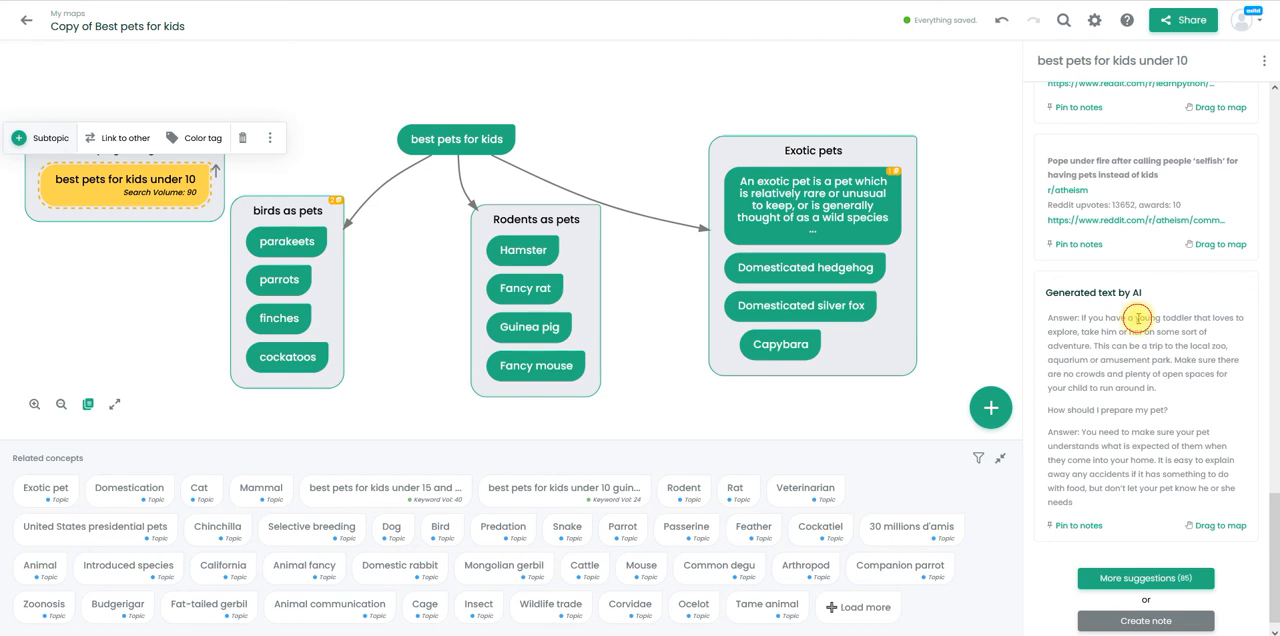
- Highlight the first answer paragraph of the AI-generated text and show the options for copying it
triple_click(1138, 318)
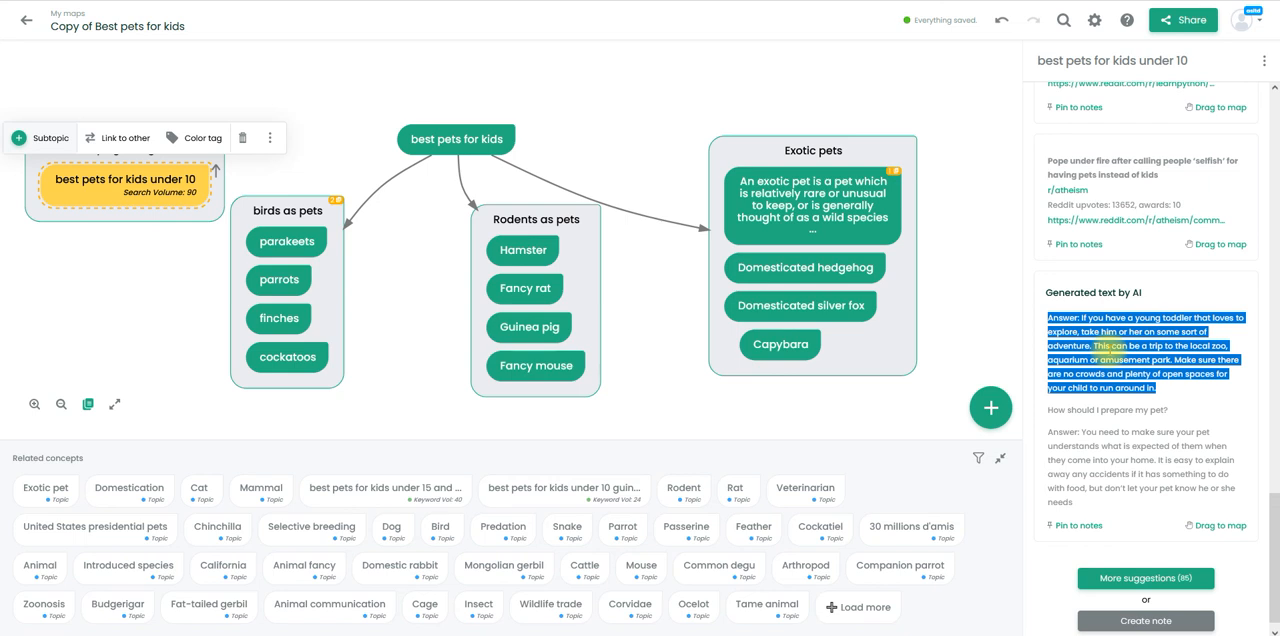
right_click(1110, 350)
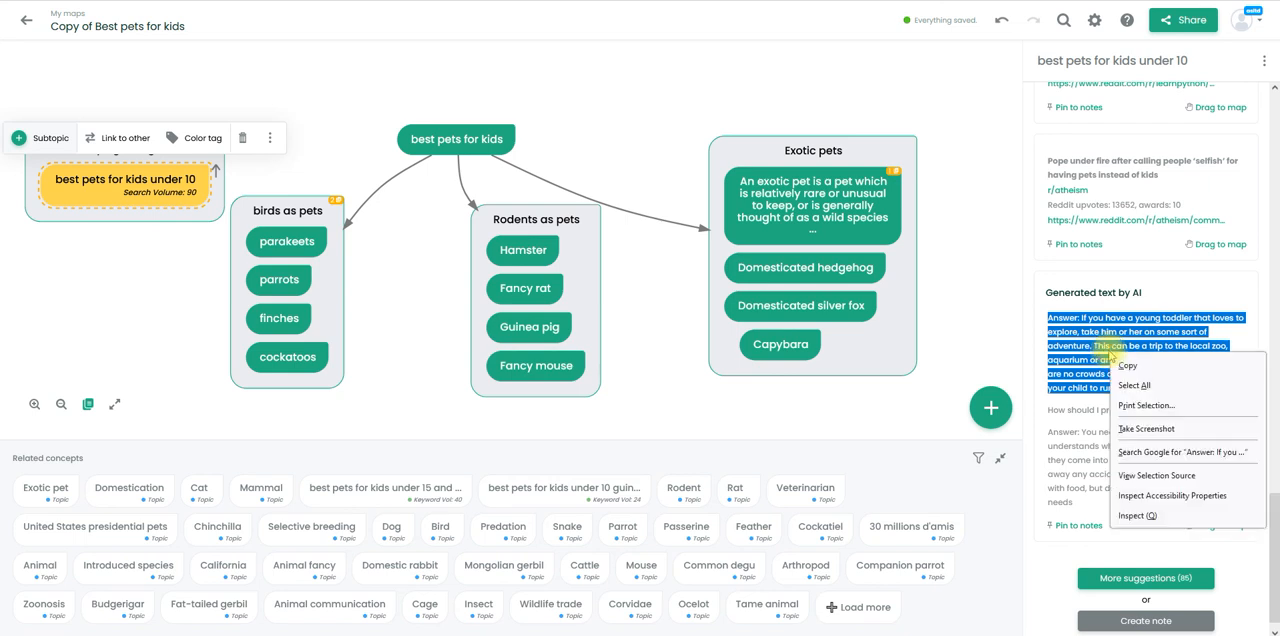
click(1094, 363)
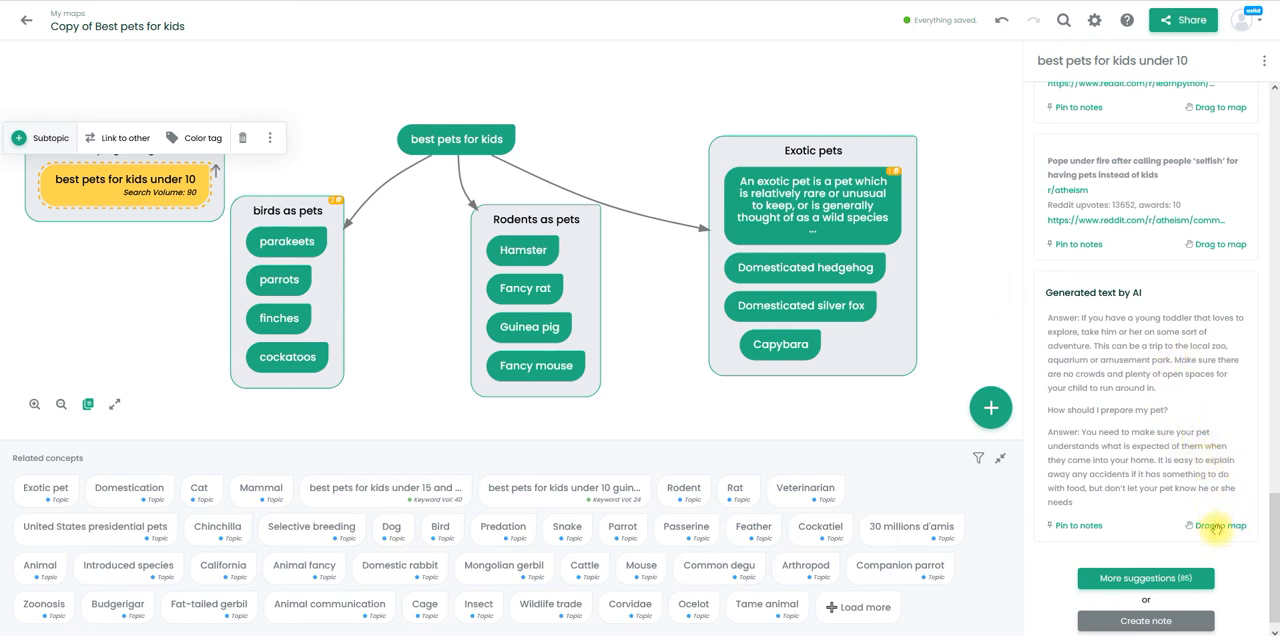
- Try the AI-generated text as a concept above the "Exotic pets" group, view its editable name, and delete the concept
drag(1216, 525, 777, 93)
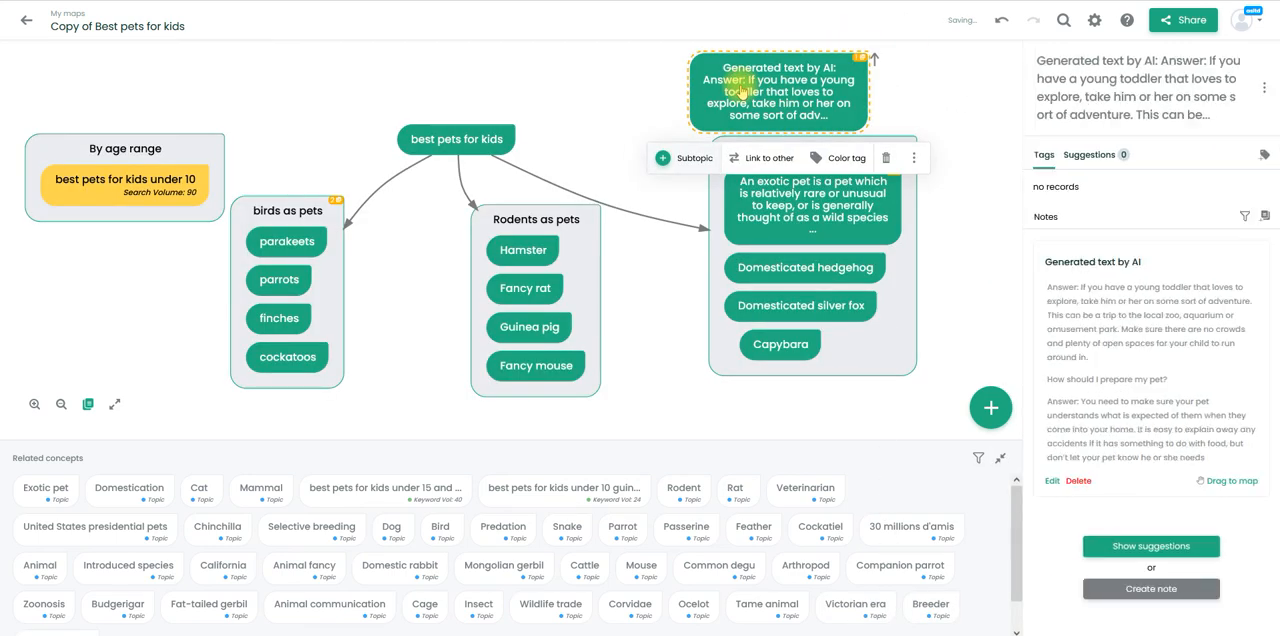
double_click(740, 90)
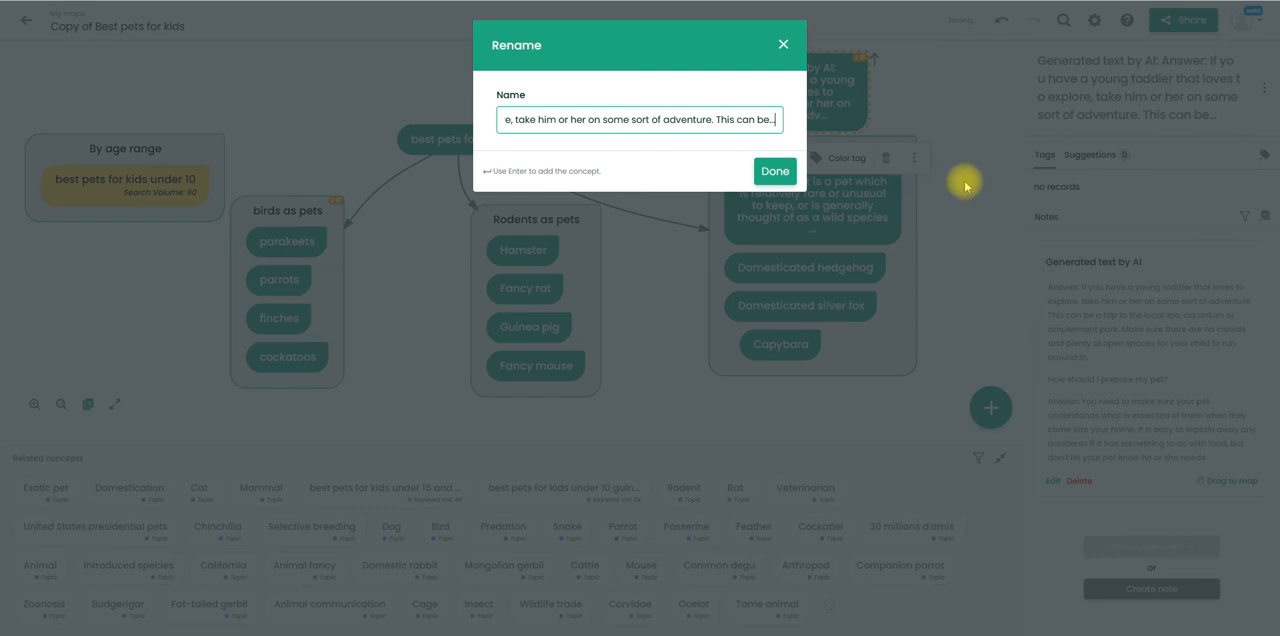
double_click(699, 120)
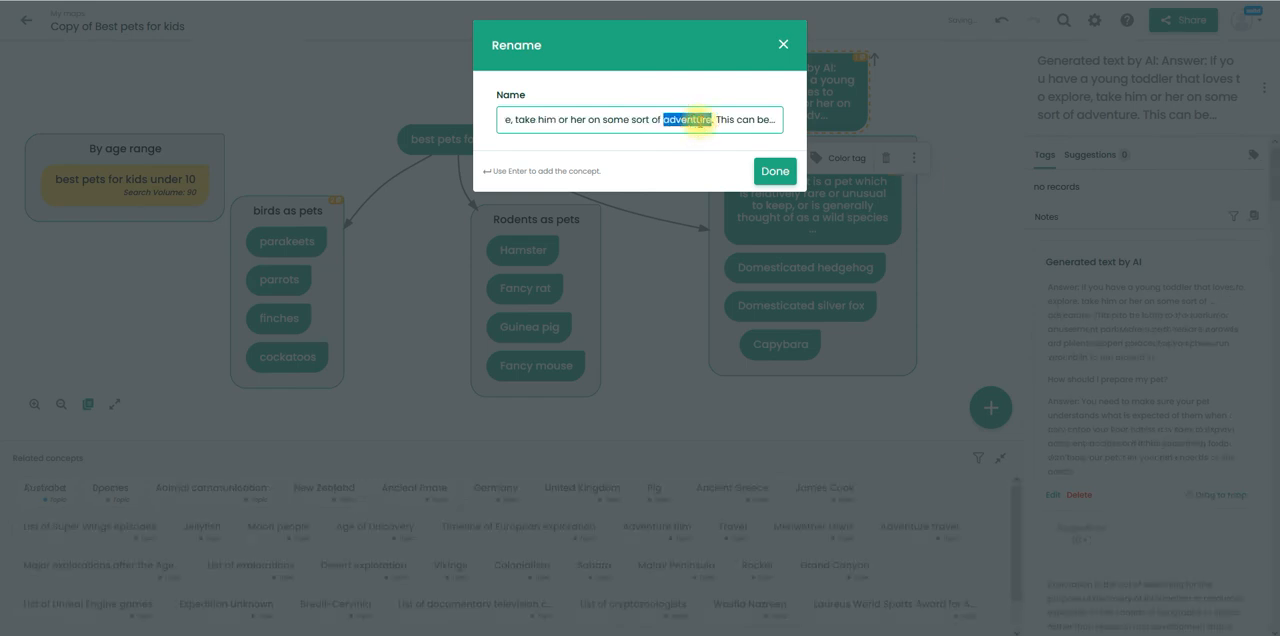
click(778, 44)
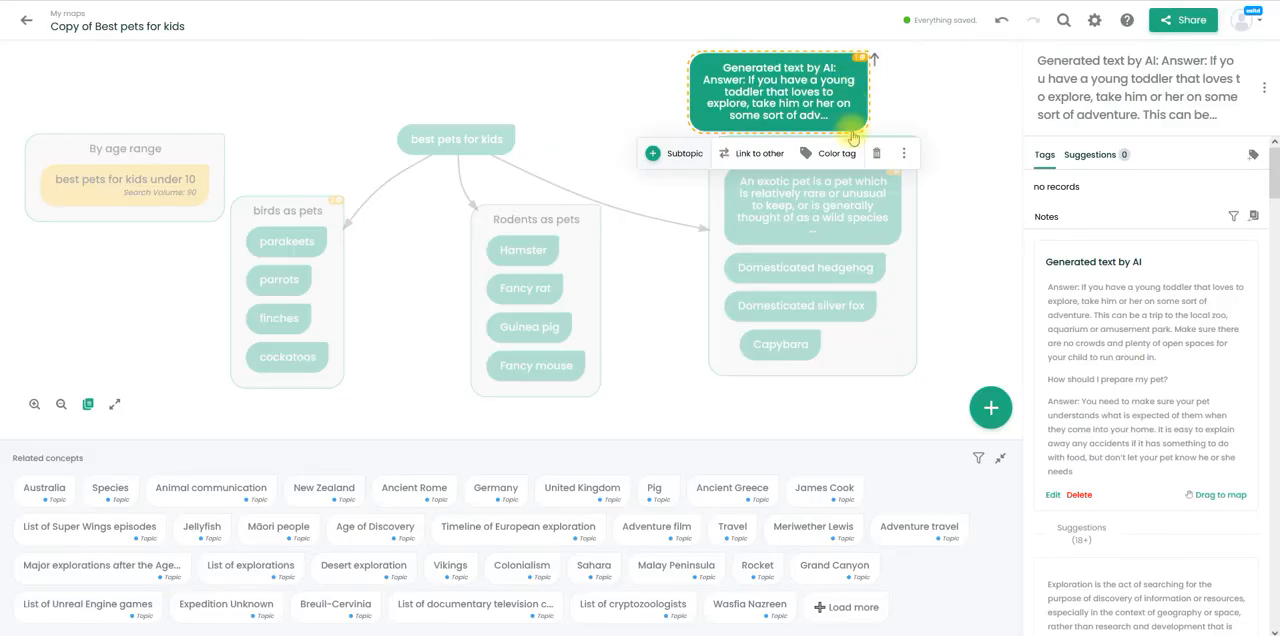
click(876, 153)
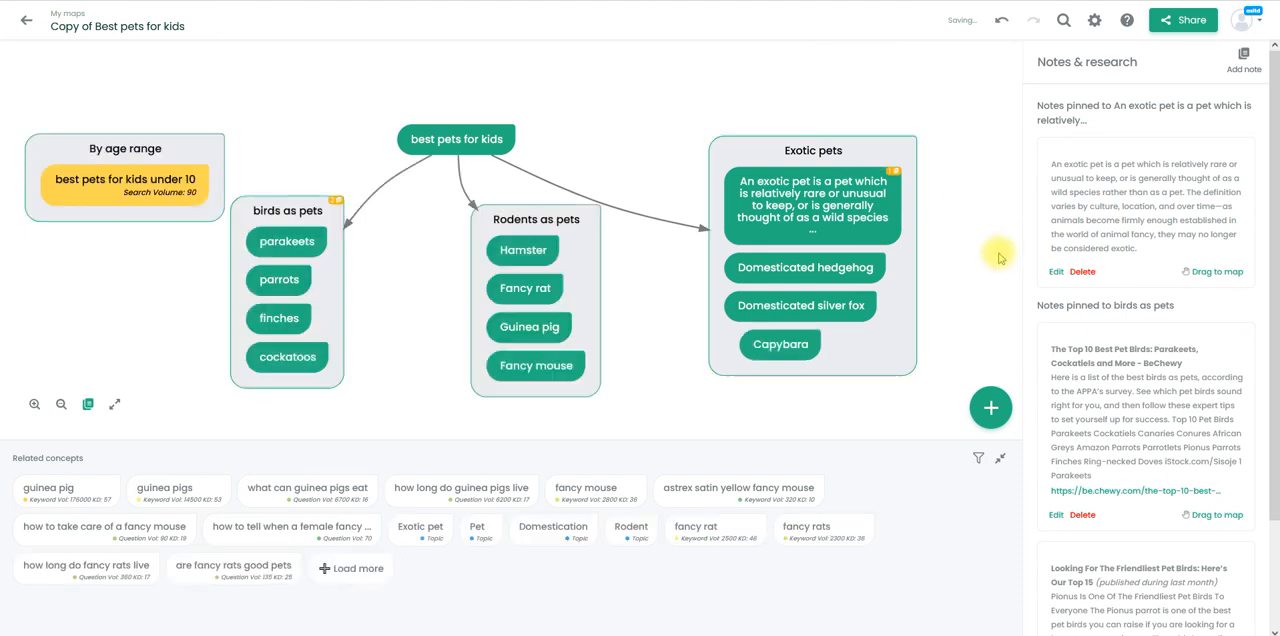